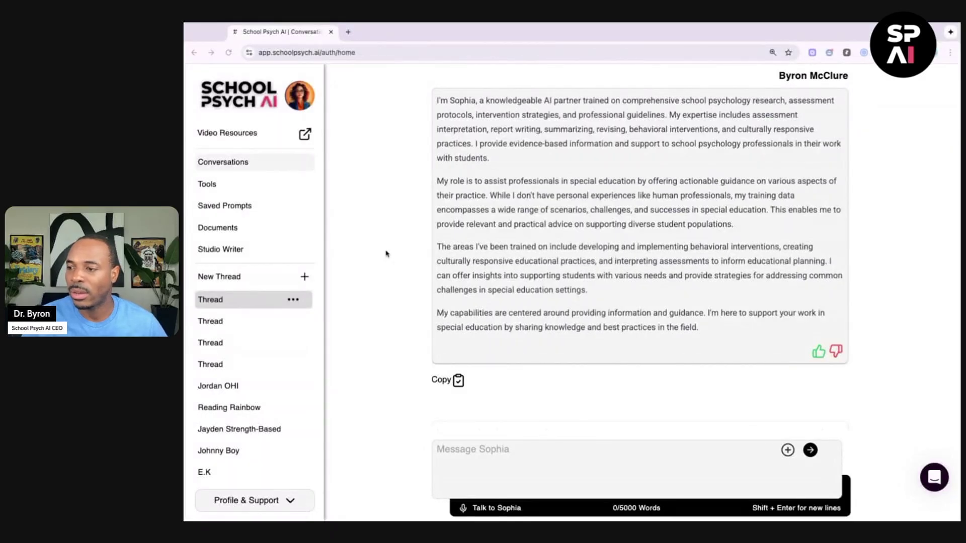
Step: Create a new Studio Writer thread titled 'Tony Tiger' and open its empty report
{"action": "left_click", "coordinate": [241, 254]}
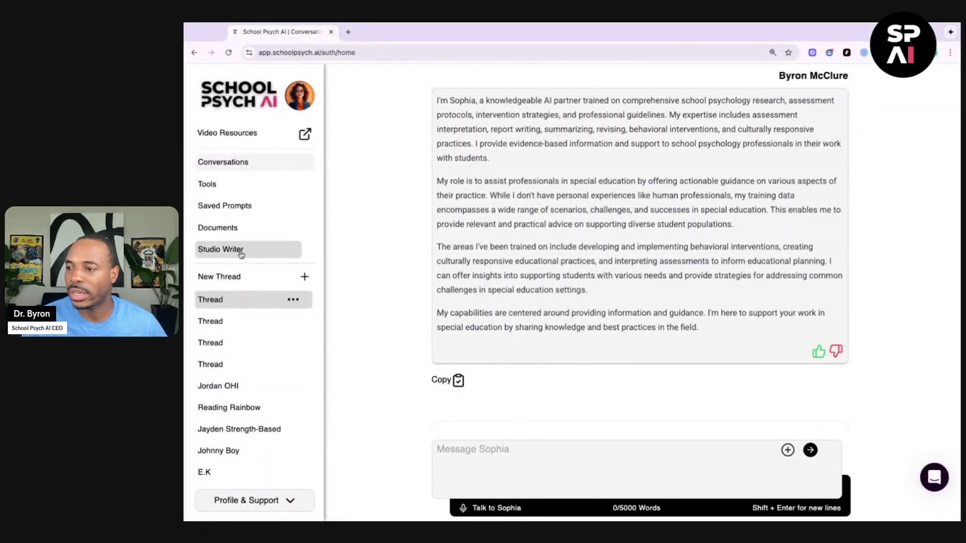
{"action": "left_click", "coordinate": [241, 254]}
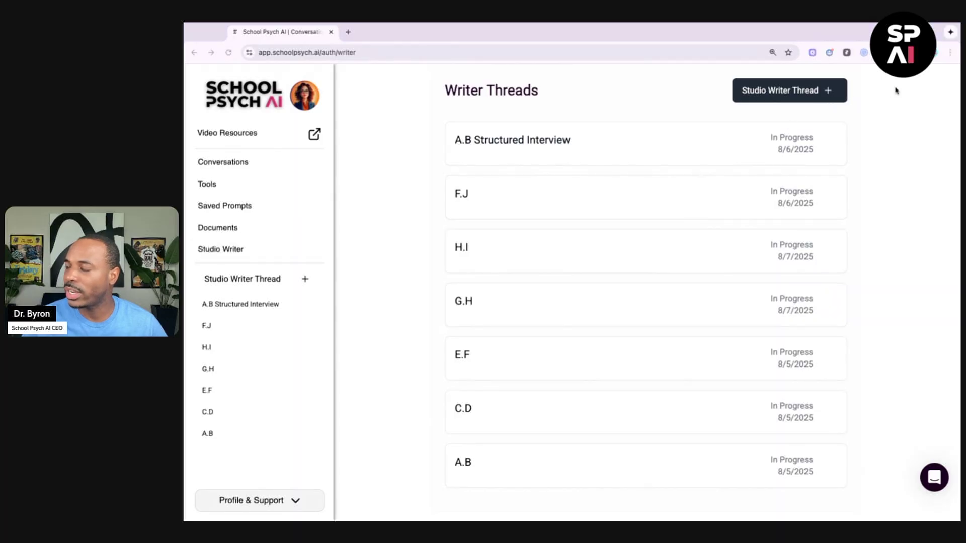
{"action": "left_click", "coordinate": [816, 92]}
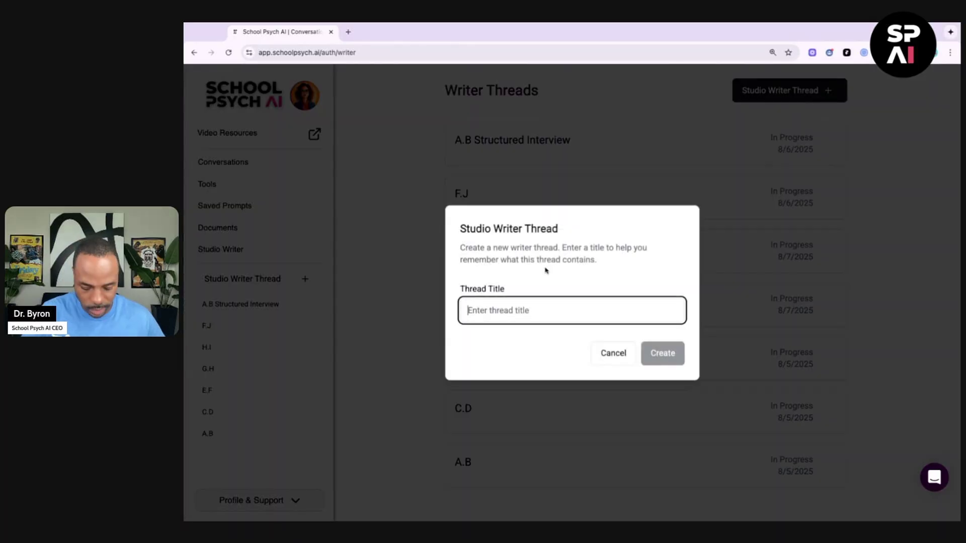
{"action": "type", "text": "Tony Tiger"}
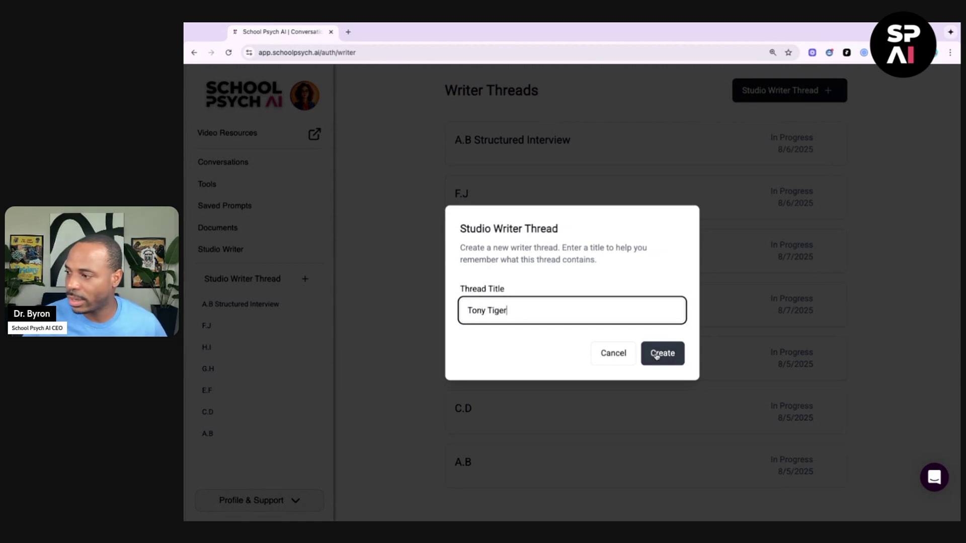
{"action": "left_click", "coordinate": [656, 354]}
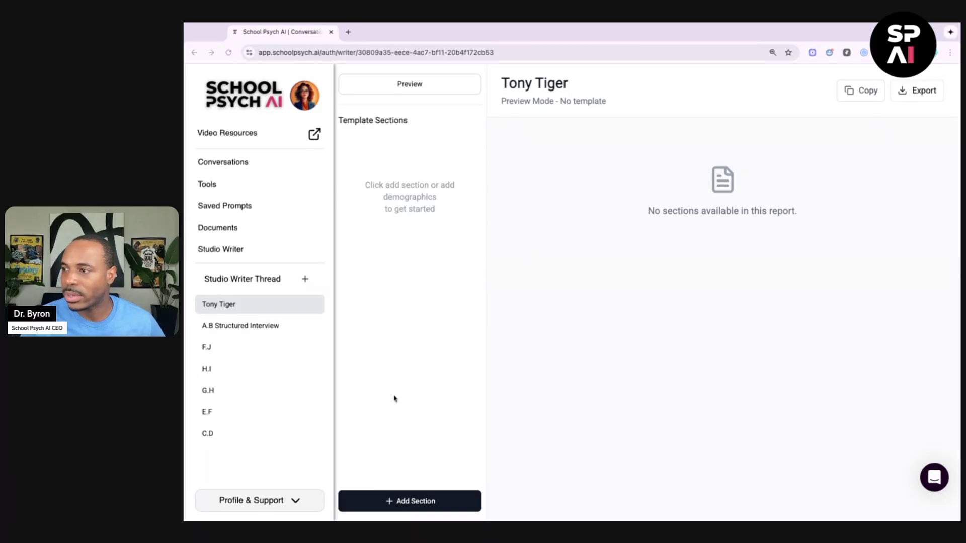
Step: Add a new report section titled Demographics
{"action": "left_click", "coordinate": [412, 501]}
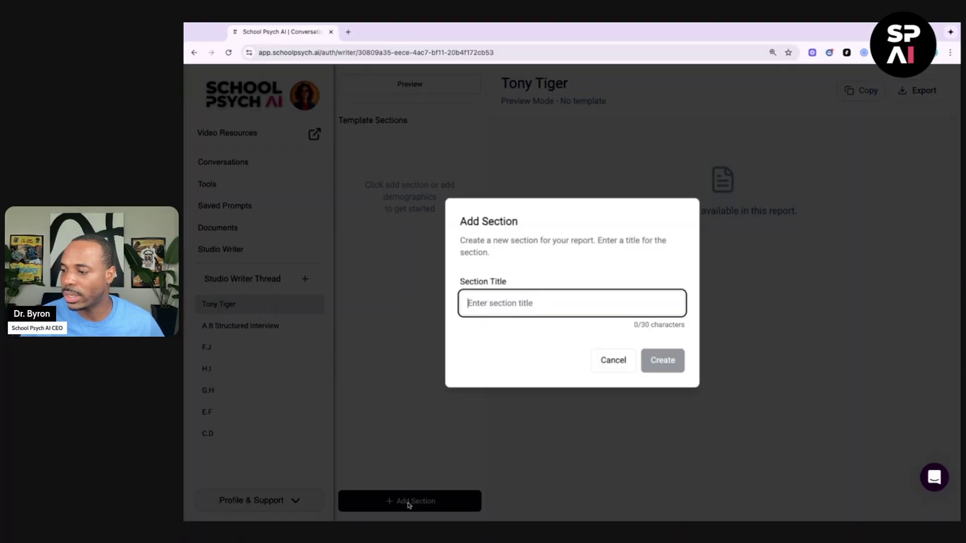
{"action": "type", "text": "De"}
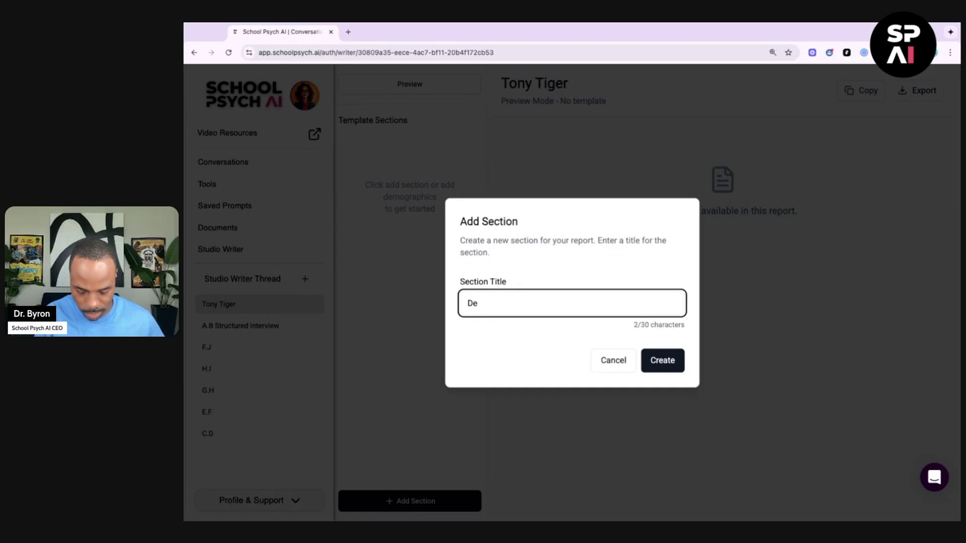
{"action": "type", "text": "ommographics"}
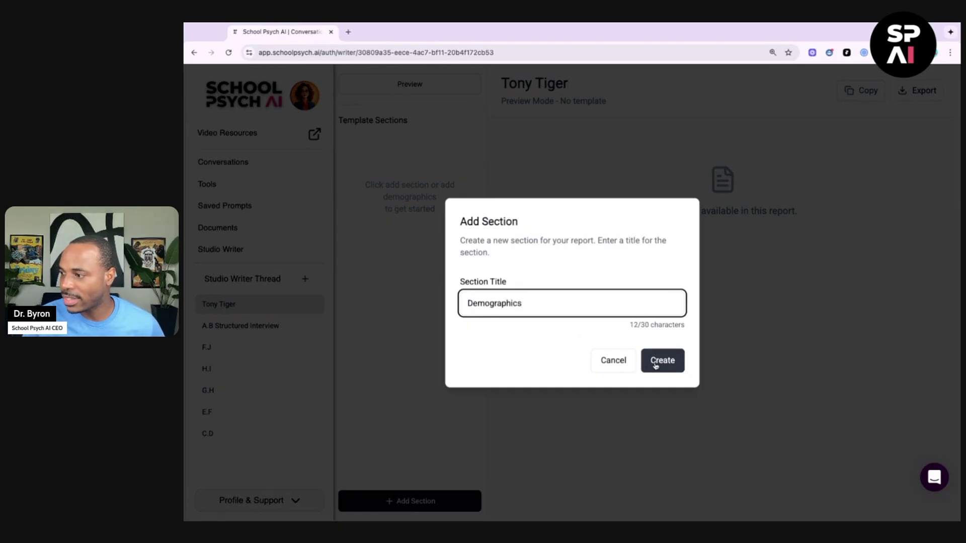
{"action": "left_click", "coordinate": [659, 361]}
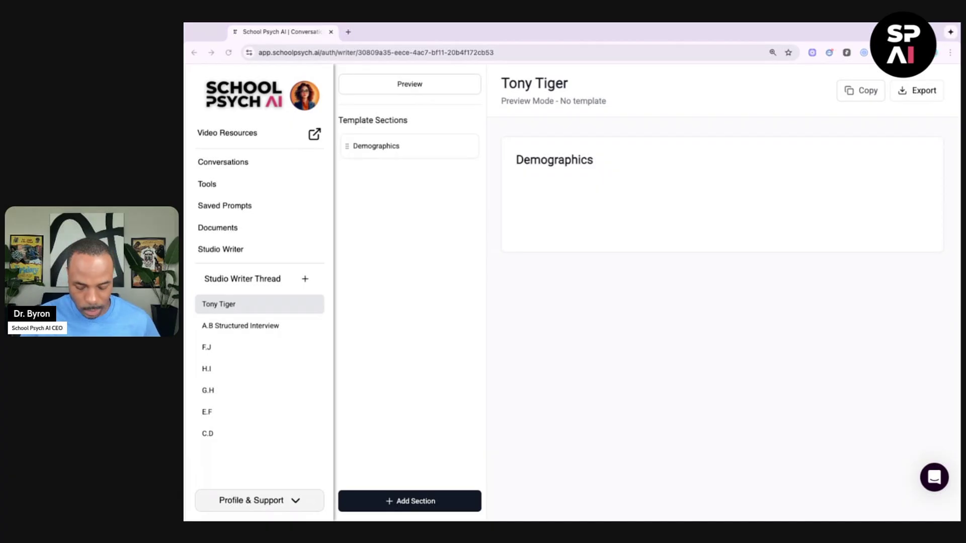
Step: Paste the student's demographic details into the Demographics section
{"action": "left_click", "coordinate": [898, 157]}
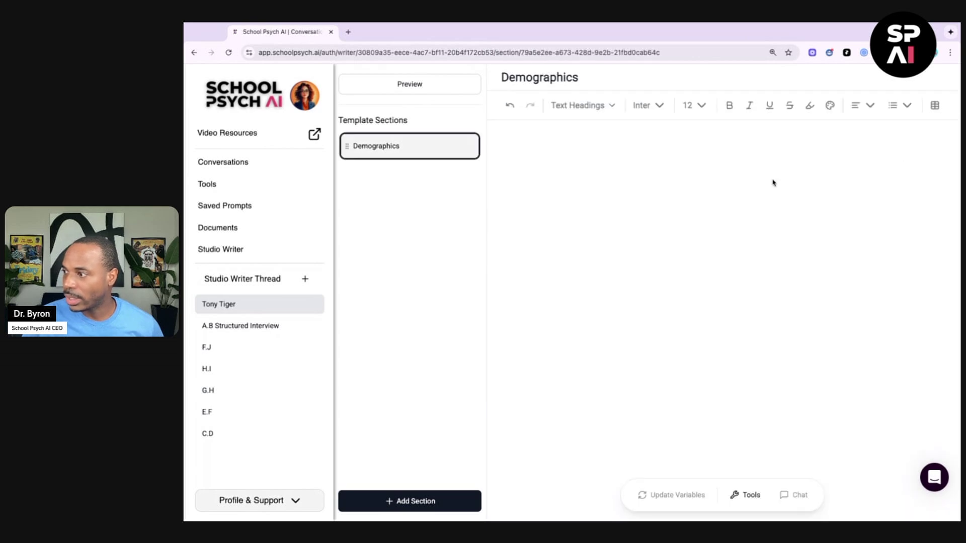
{"action": "left_click", "coordinate": [565, 195]}
{"action": "type", "text": "Name of Student: Tony Tiger Attending School: Frosted HS Date of Birth: 8/19/2001 Grade: 11 Student's Chronological Age: 16:1 Date(s) of Evaluation: 9/7/2017 Student Identification Code: 9203827 Date of Report: 7/27/2025 School Psychologist: Byron M. McClure, D.Ed., NCSP"}
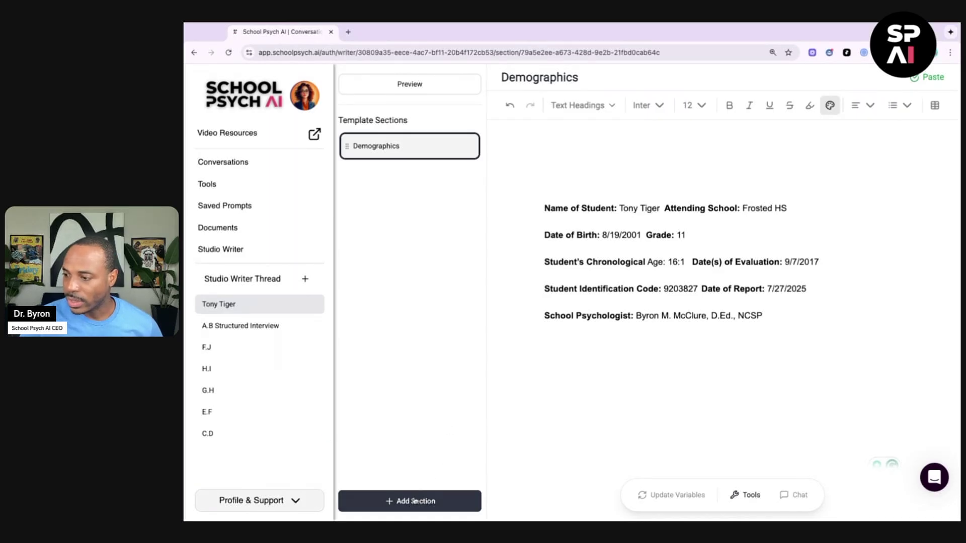
Step: Add a Reason for Referral section with the pasted narrative, split before 'The Multidisciplinary Team'
{"action": "left_click", "coordinate": [436, 501]}
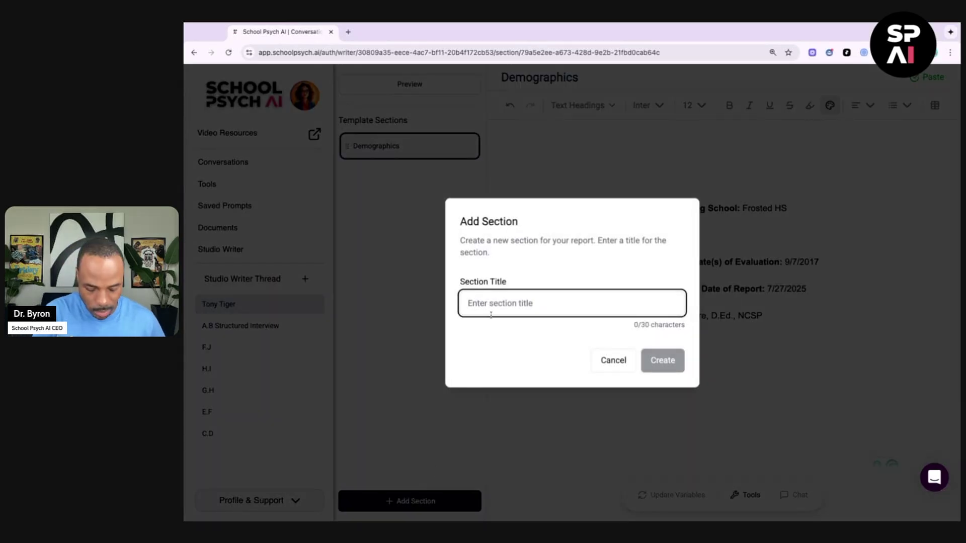
{"action": "type", "text": "Reason for Referral"}
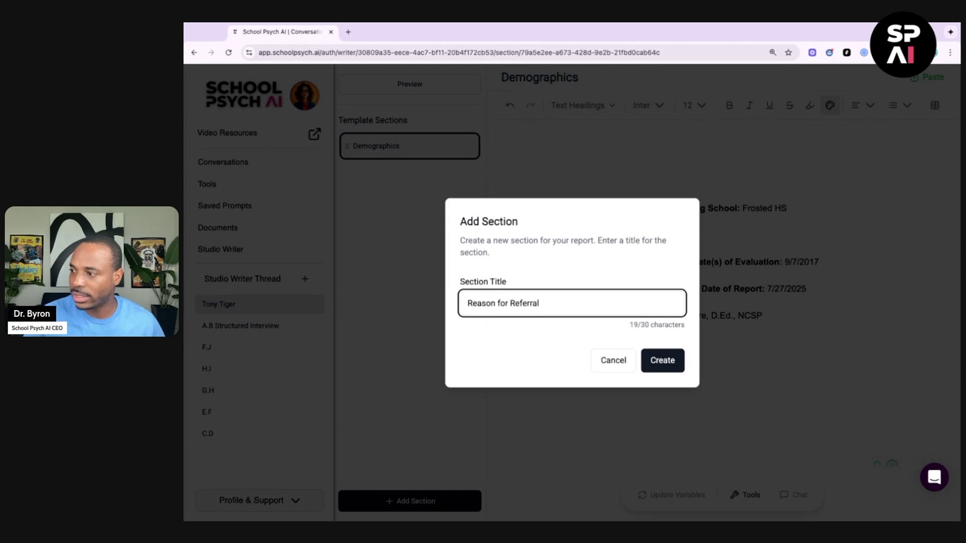
{"action": "left_click", "coordinate": [667, 361]}
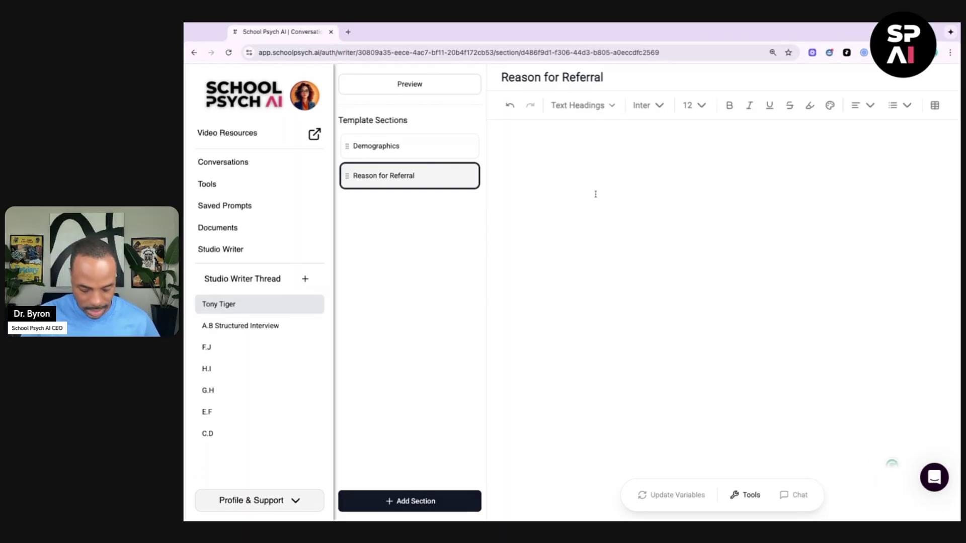
{"action": "type", "text": "Tony Tiger is a 16-year old male student who is currently in the 11th grade at Anacostia High School. He was referred for a psychological re-evaluation, which is due every three years. Tony receives services as a student with an Other Health Impairment (OHI) due to an Attention Deficit Hyperactivity Disorder (ADHD). His current IEP indicates that he is to receive special education services outside the general education setting for 28 hours per week. Tony also receives 120 minutes of behavioral support services and 60 minutes of speech-language services, outside the general education per month. The Multidisciplinary Team (MDT) would like to identify if Tony continues to meet the eligibility criteria as a student with OHI. The team does not have access to his previous psychological evaluation. A review of his records revealed he previously received a psychological evaluation in December of 2011, however, the full report is unavailable. Based on his scores from the previous evaluation, Tony appeared to be functioning within the Extremely Low range of cognitive functioning."}
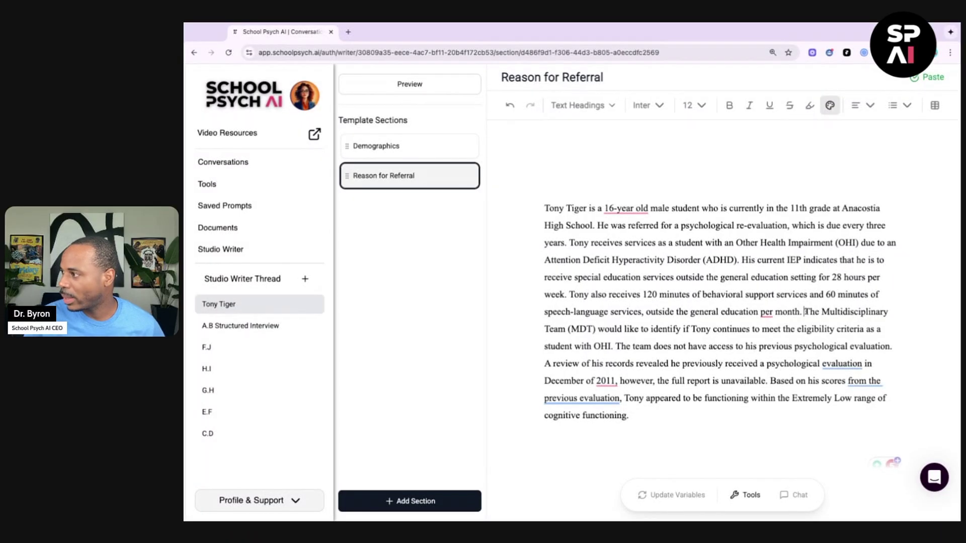
{"action": "key", "text": "Return"}
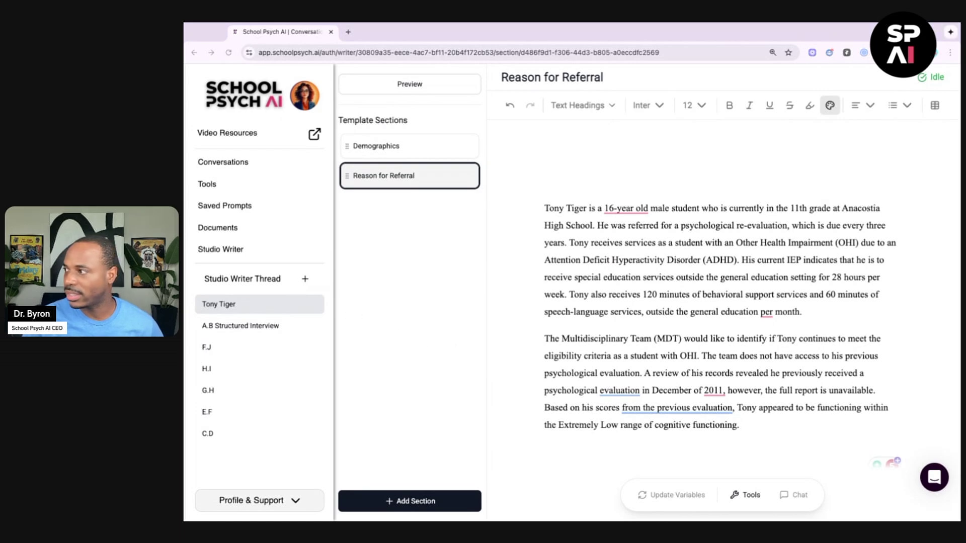
Step: Add a new report section titled Tests Administered
{"action": "left_click", "coordinate": [409, 511]}
{"action": "type", "text": "Te"}
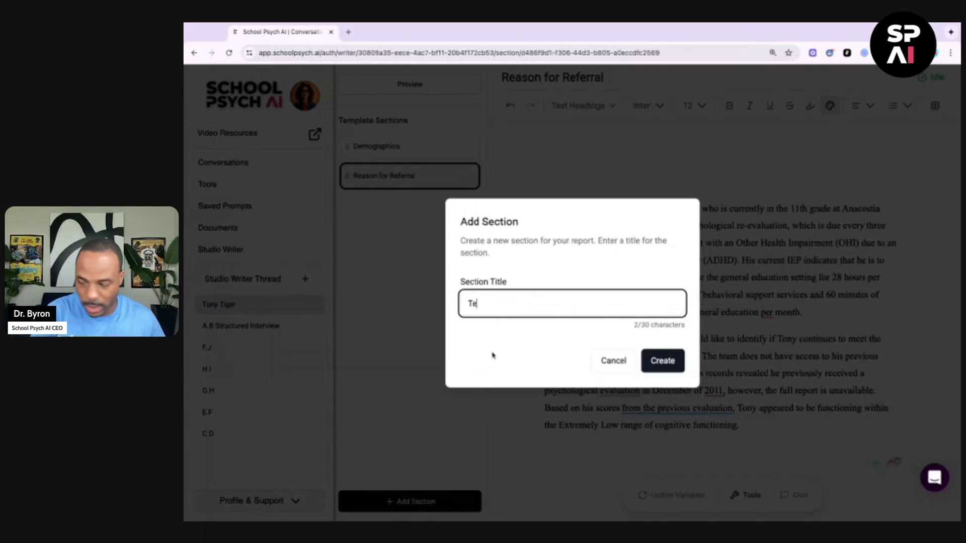
{"action": "type", "text": "sts Administered"}
{"action": "left_click", "coordinate": [665, 362]}
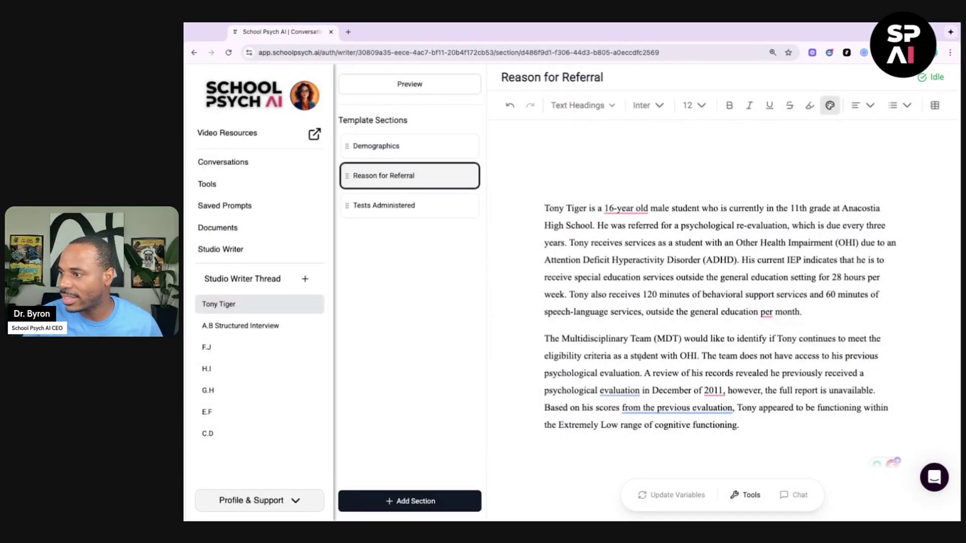
Step: Paste the test names WISC, WIAT, BRIEF, Conners, ABAS and ASRS as a bulleted list
{"action": "left_click", "coordinate": [439, 216]}
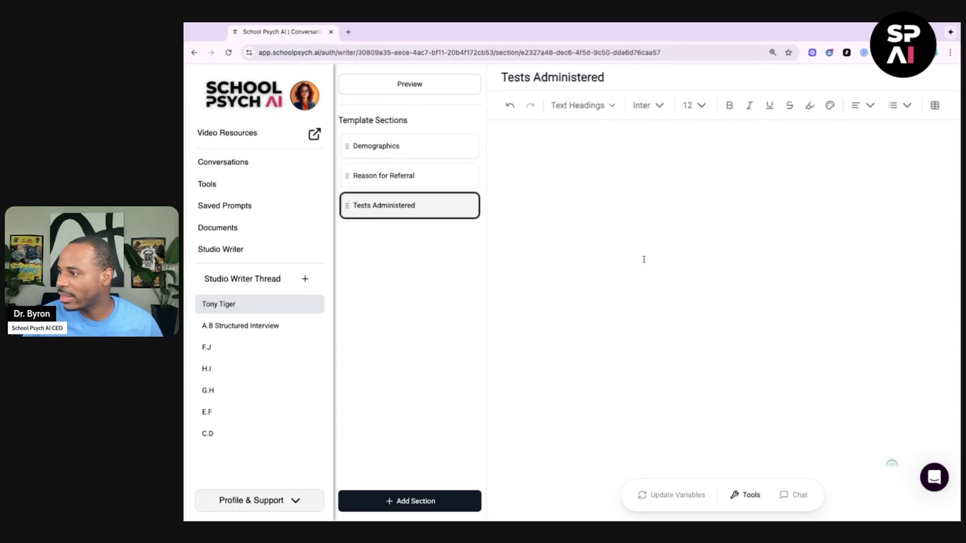
{"action": "type", "text": "WISC WIAT BRIEF Conners ABAS ASRS"}
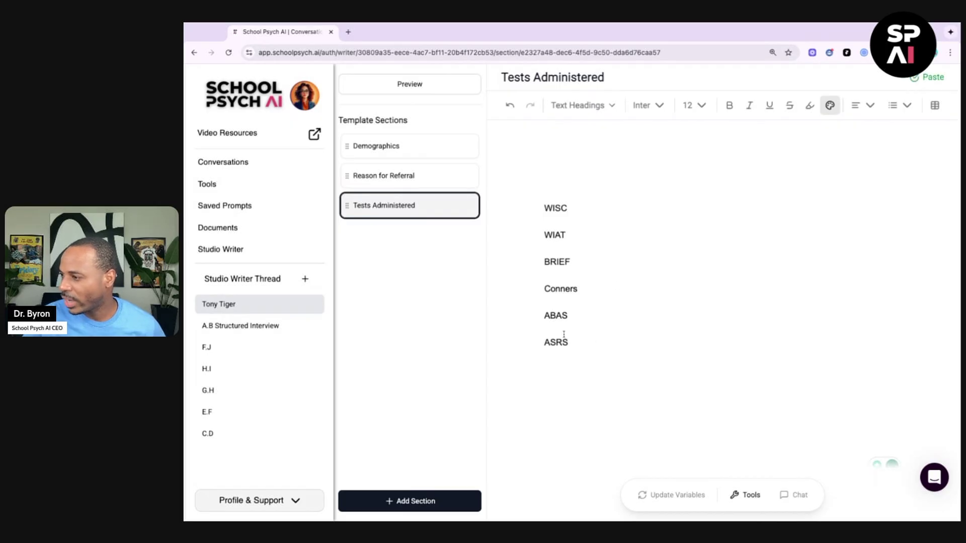
{"action": "key", "text": "shift+Up"}
{"action": "key", "text": "shift+Up"}
{"action": "key", "text": "shift+Up"}
{"action": "key", "text": "shift+Up"}
{"action": "key", "text": "shift+Up"}
{"action": "key", "text": "shift+Up"}
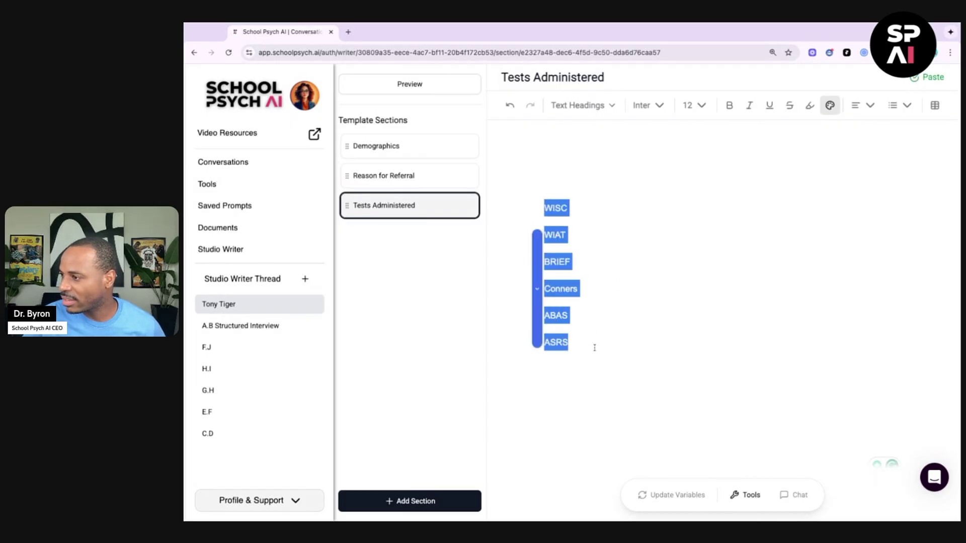
{"action": "left_click", "coordinate": [633, 235]}
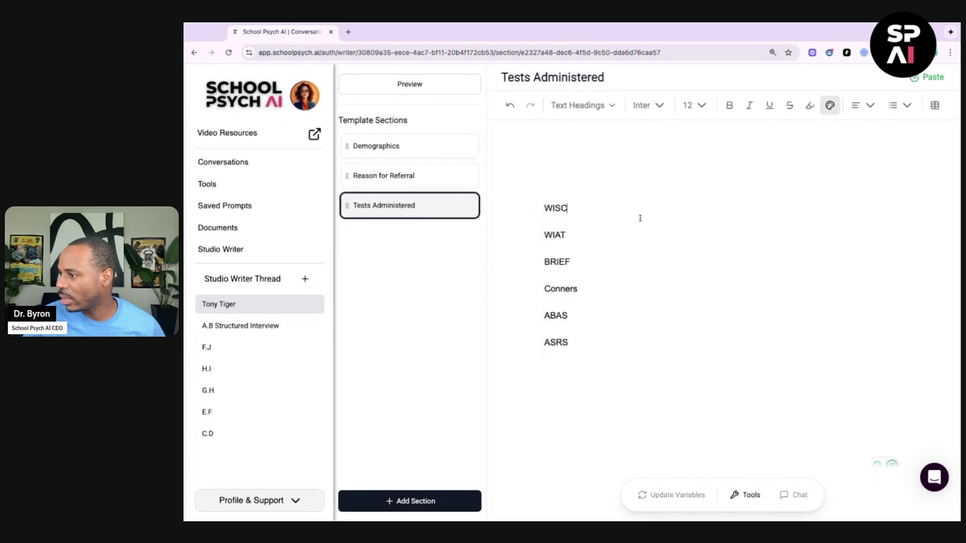
{"action": "left_click", "coordinate": [613, 336]}
{"action": "key", "text": "shift+Up"}
{"action": "key", "text": "shift+Up"}
{"action": "key", "text": "shift+Up"}
{"action": "key", "text": "shift+Up"}
{"action": "key", "text": "shift+Up"}
{"action": "key", "text": "shift+Up"}
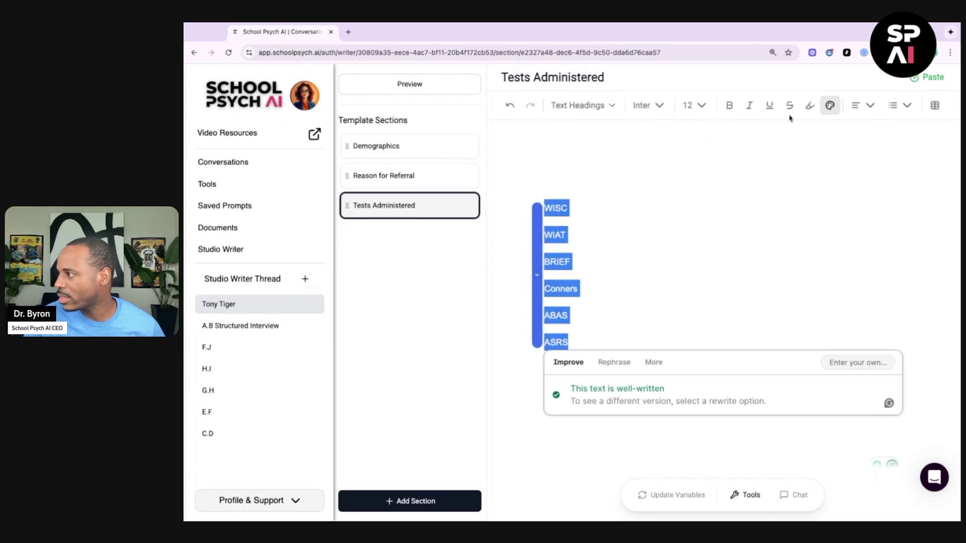
{"action": "left_click", "coordinate": [906, 107]}
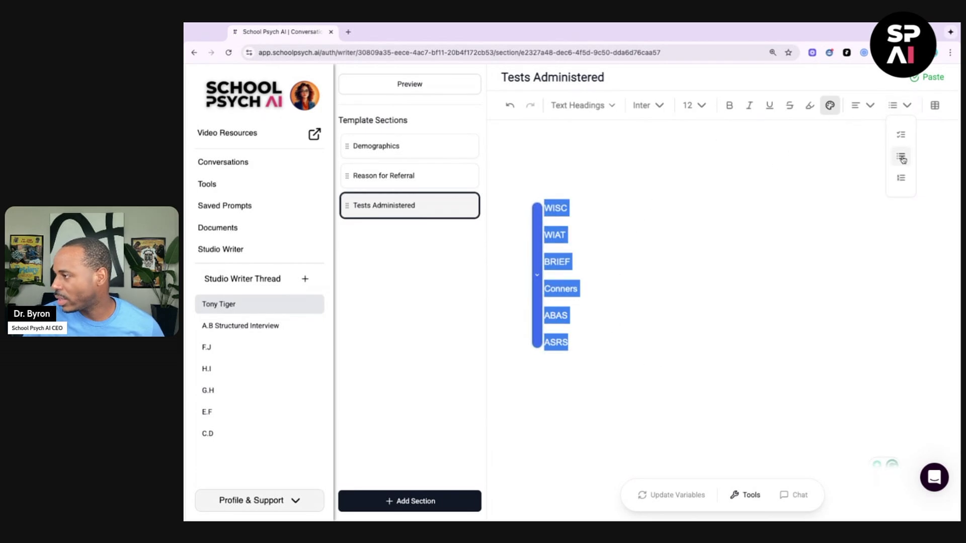
{"action": "left_click", "coordinate": [902, 158]}
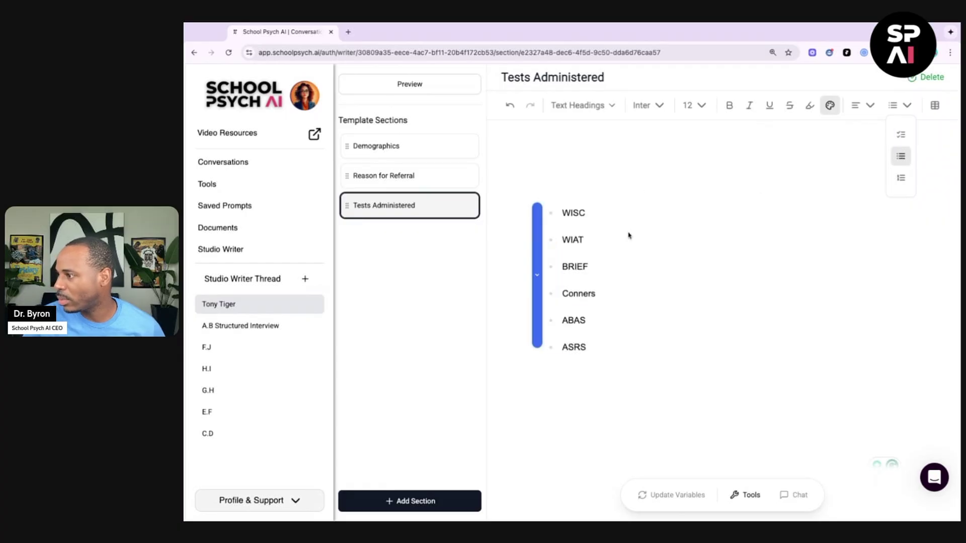
{"action": "left_click", "coordinate": [651, 346]}
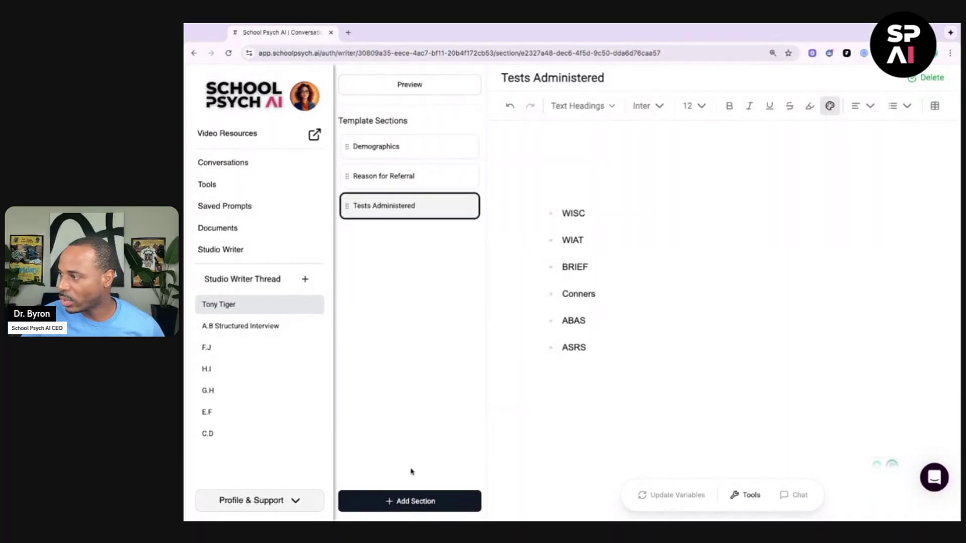
Step: Add a new report section titled Background History
{"action": "left_click", "coordinate": [398, 505]}
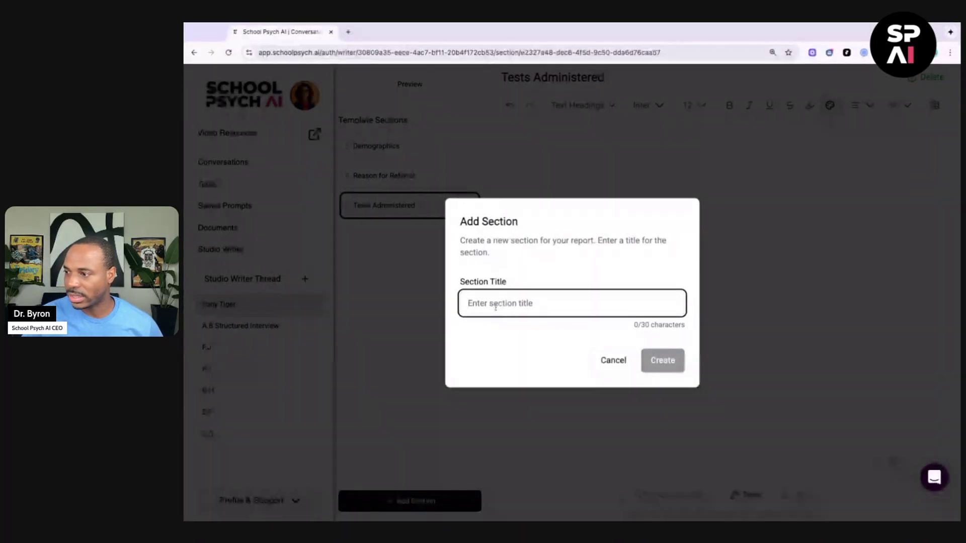
{"action": "type", "text": "Backg"}
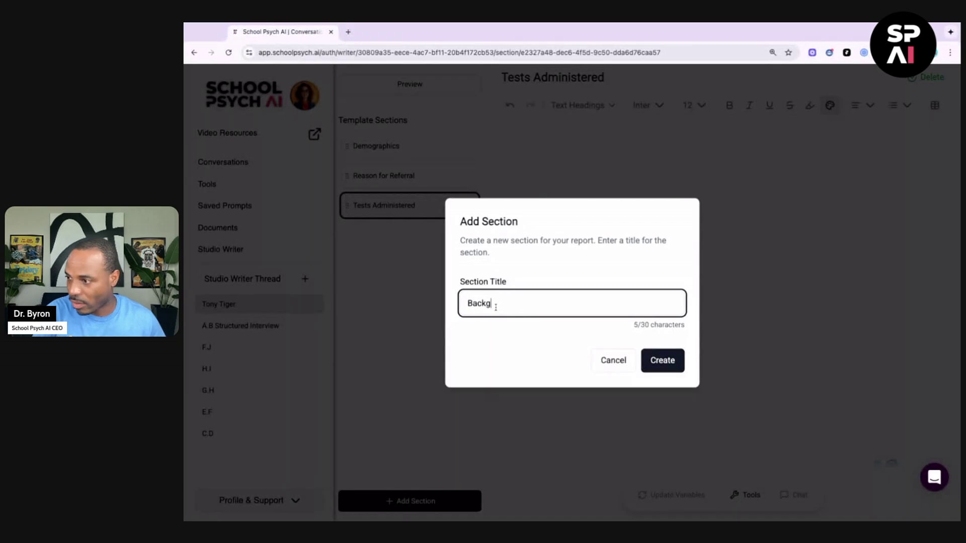
{"action": "type", "text": "round Histor"}
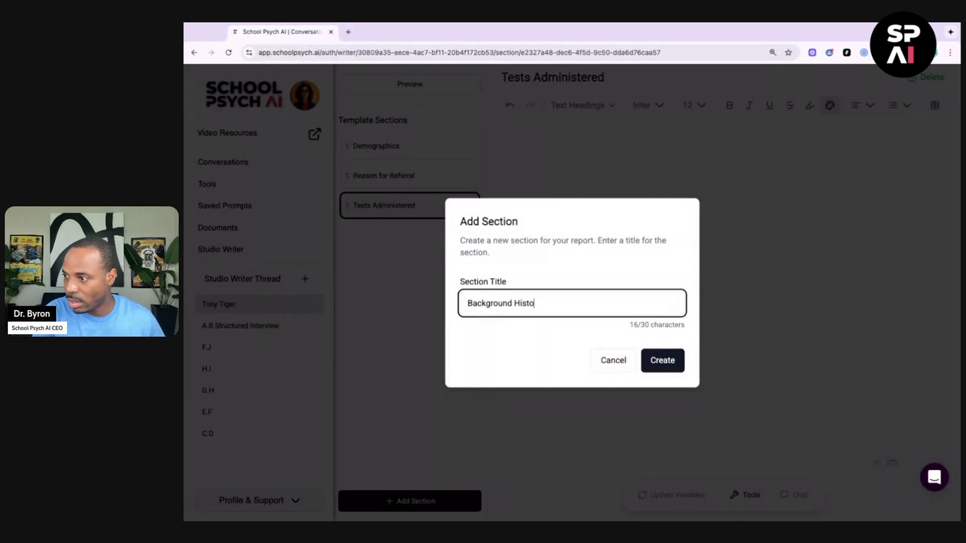
{"action": "type", "text": "y"}
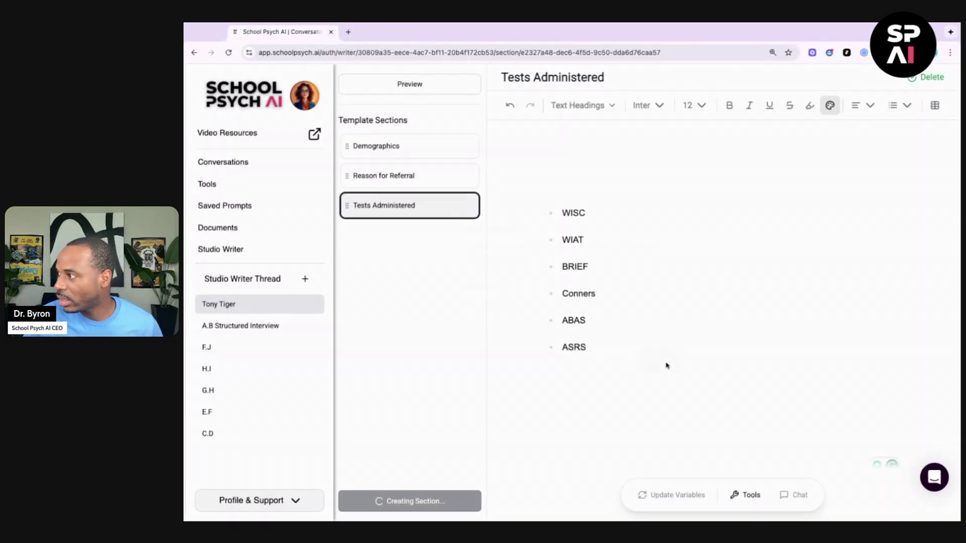
{"action": "left_click", "coordinate": [654, 361]}
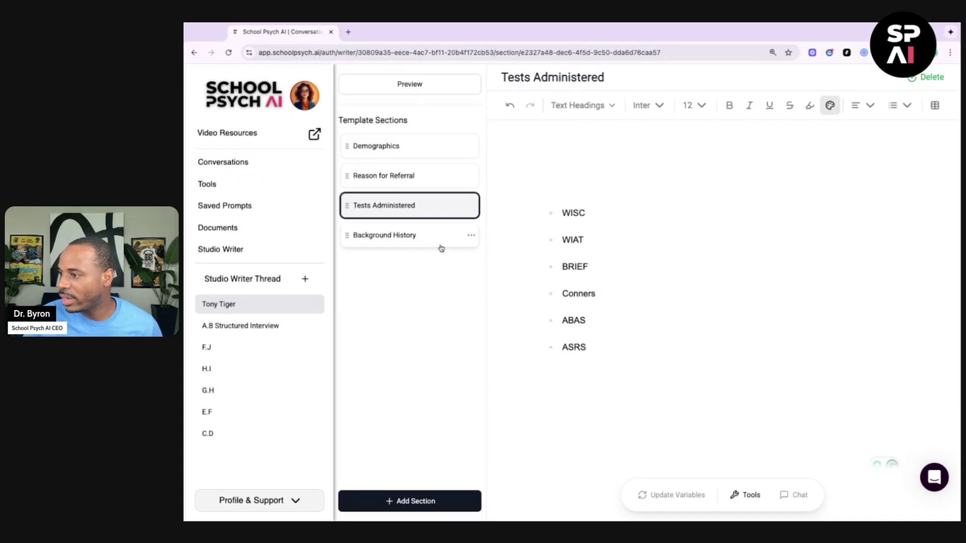
Step: Paste two background paragraphs on prior Emotional Disability and SLD identifications into the section
{"action": "left_click", "coordinate": [398, 235]}
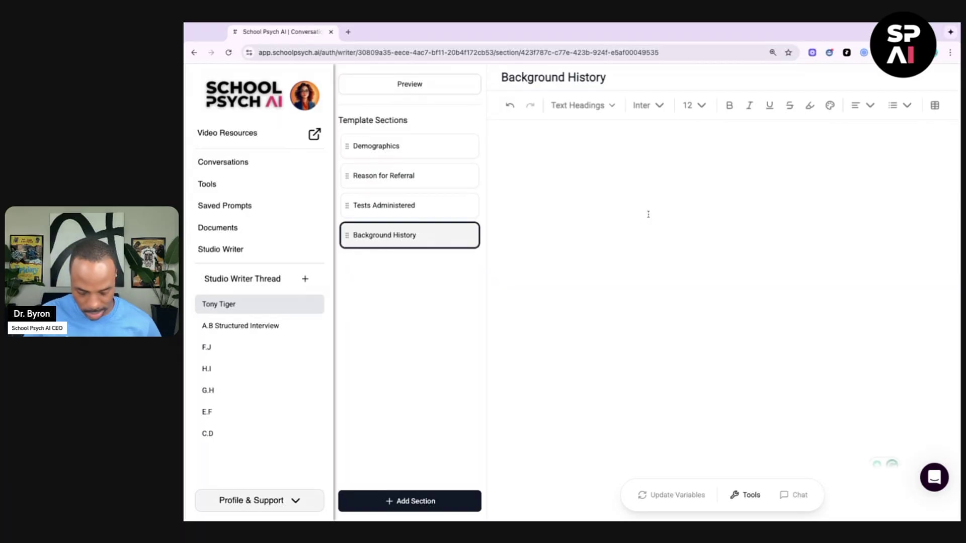
{"action": "type", "text": "A review of documentation revealed that Tony was identified as a student with an Emotional Disability when he was a student at Wheatley Education Campus, March 11, 2011, while he was in the 4th grade. At that time, Tony displayed an inability to build or maintain satisfactory interpersonal relationships with peers and teachers, inappropriate types of behavior or feelings under normal circumstances, pervasive unhappiness, depression or anxiety, and an inability to learn that could not be explained by intellectual, sensory, or health factors. The IEP team at Wheatley reconvened December of 2011 to propose to identify Tony as a student with a Specific Learning Disability and Other Health Impairment. The team determined Tony met criteria as a student with a Specific Learning Disability and Other Health Impairment. This decision was based on a review of an independent evaluation, functional behavior assessment (FBA), and speech or language reports. The team also reported Tony's behaviors were no longer severe, chronic, nor frequent. Further, his adverse educational impact was a result of a SLD and the symptoms of his medical ADHD diagnoses."}
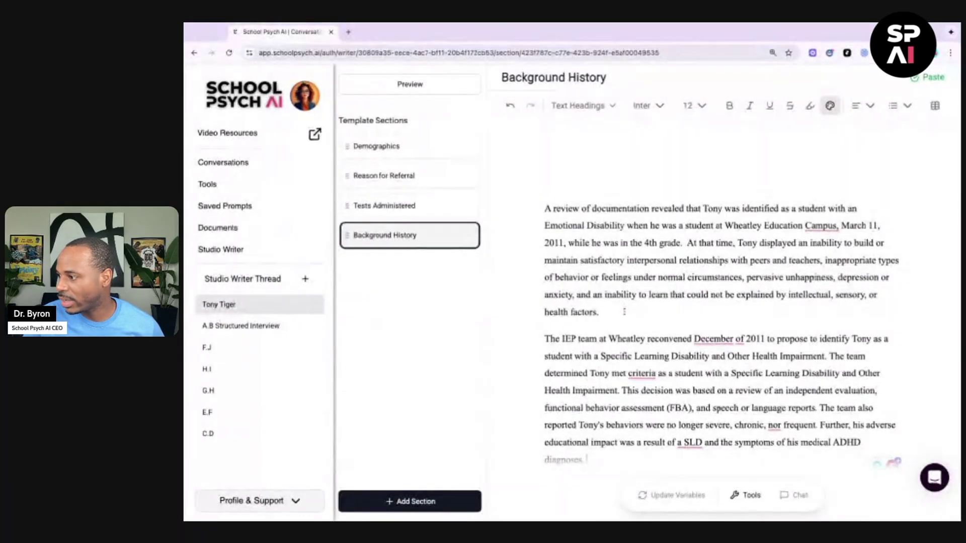
{"action": "scroll", "coordinate": [621, 375], "scroll_direction": "down", "scroll_amount": 2}
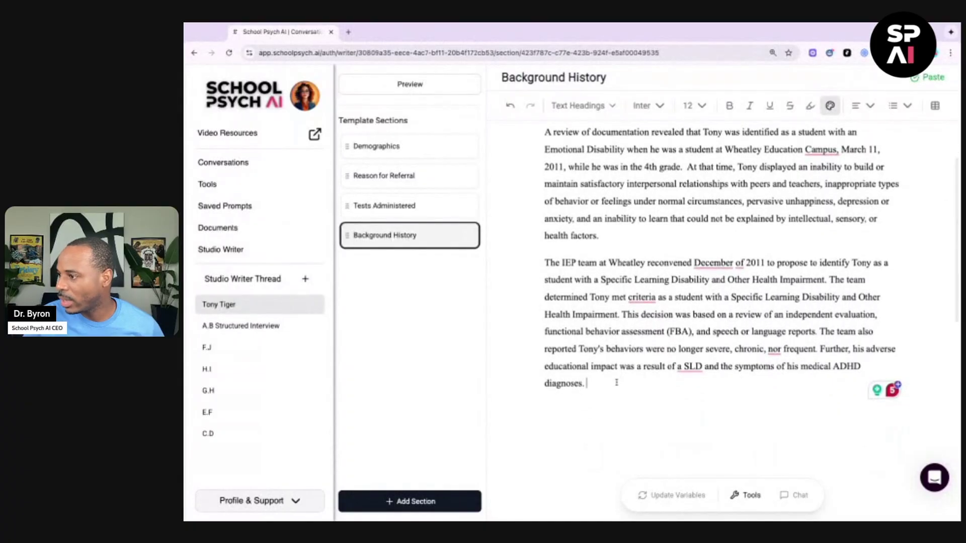
{"action": "left_click", "coordinate": [600, 236]}
{"action": "scroll", "coordinate": [601, 227], "scroll_direction": "up", "scroll_amount": 1}
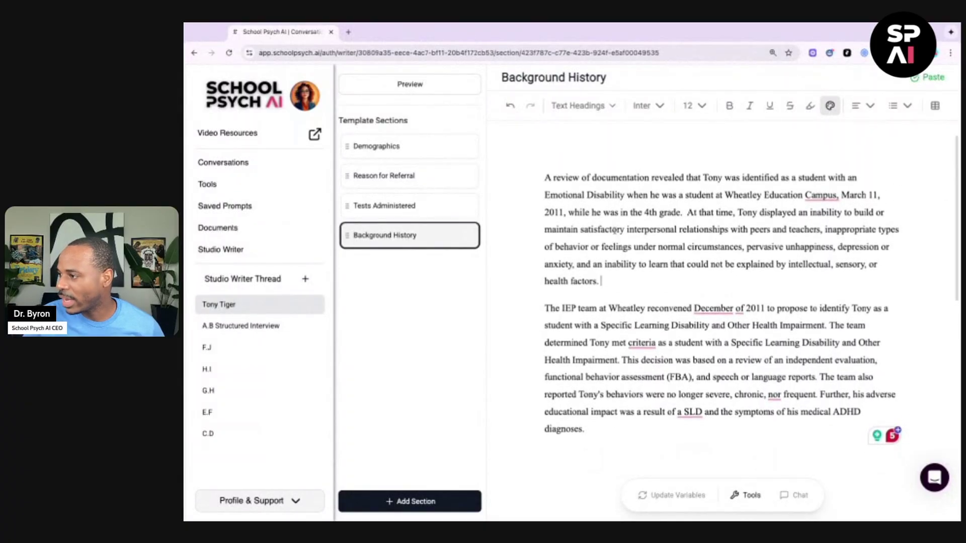
{"action": "scroll", "coordinate": [626, 372], "scroll_direction": "down", "scroll_amount": 1}
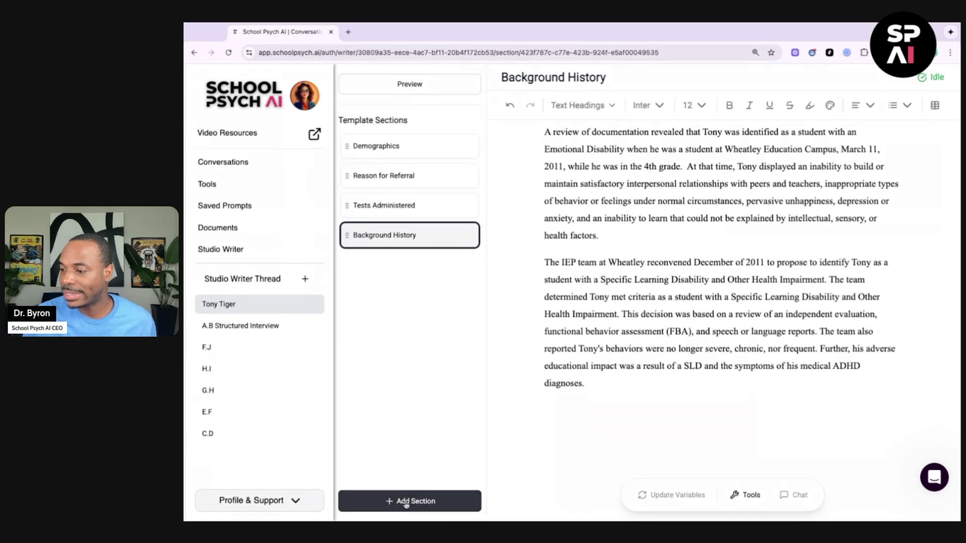
Step: Add a new report section titled WISC and open it
{"action": "left_click", "coordinate": [406, 503]}
{"action": "type", "text": "WISC"}
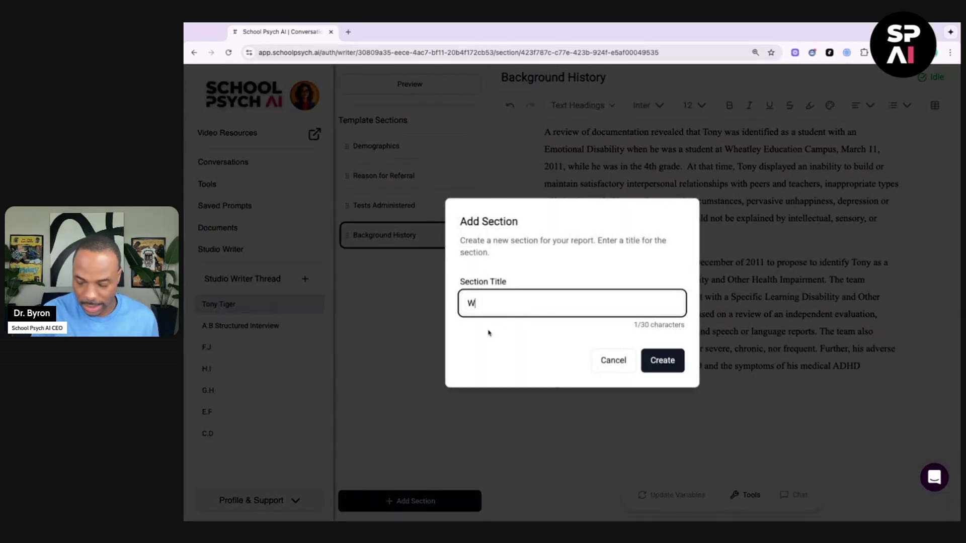
{"action": "left_click", "coordinate": [659, 361]}
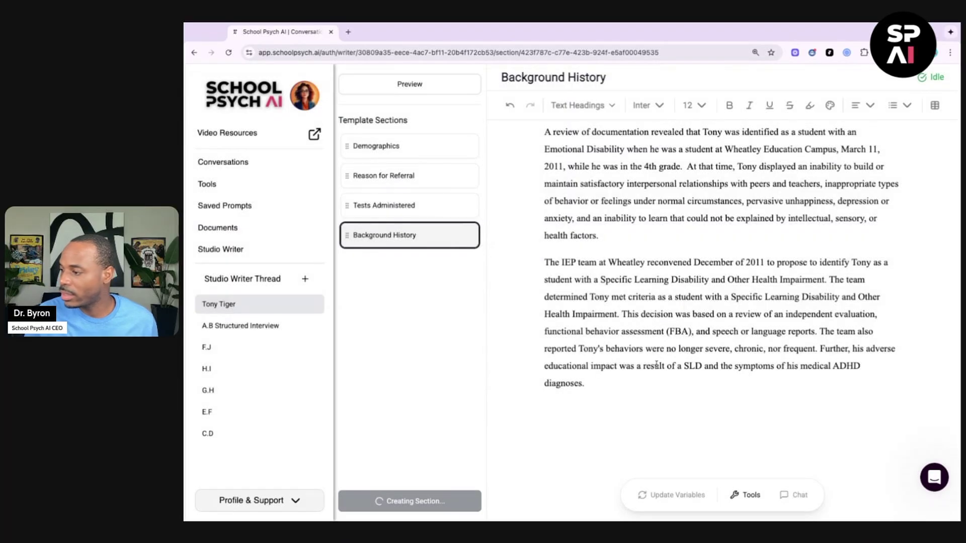
{"action": "left_click", "coordinate": [748, 498]}
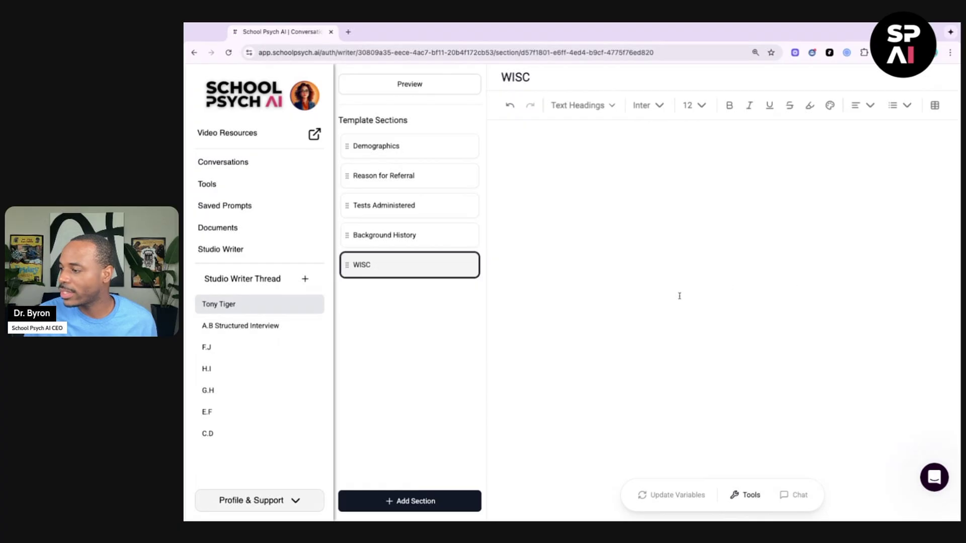
Step: Generate the WISC write-up with the Individual Assessments writer from wisc-v-interpretive-report.pdf as WISC-V
{"action": "left_click", "coordinate": [744, 494]}
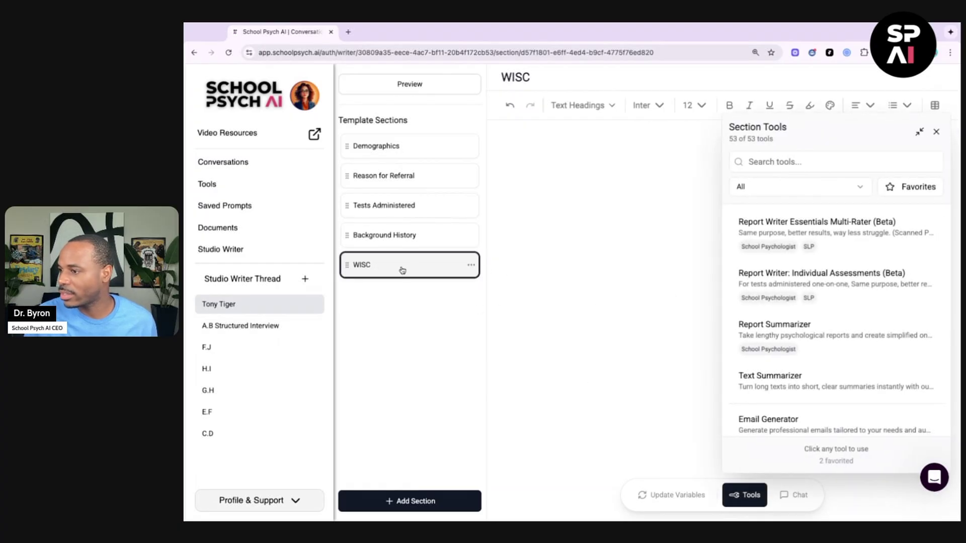
{"action": "left_click", "coordinate": [849, 285]}
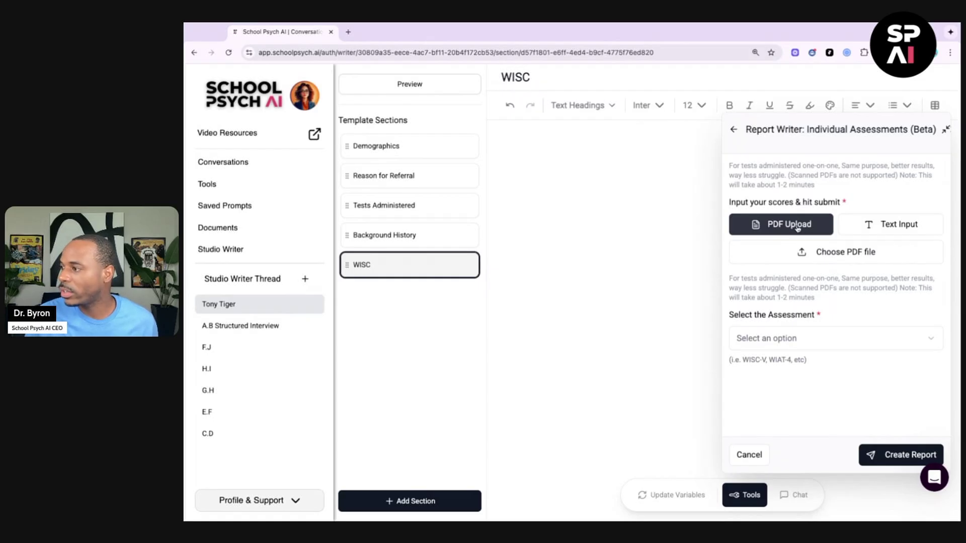
{"action": "left_click", "coordinate": [881, 229]}
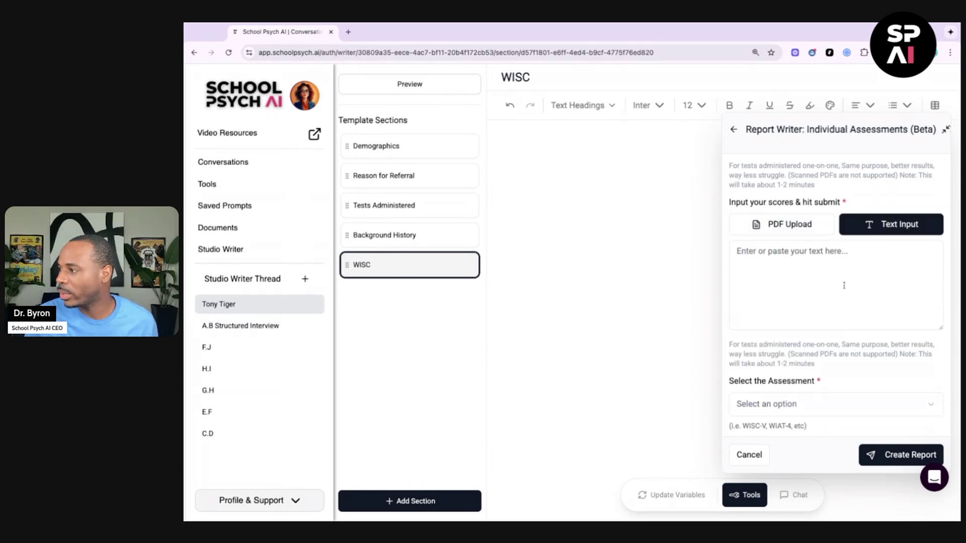
{"action": "left_click", "coordinate": [784, 230]}
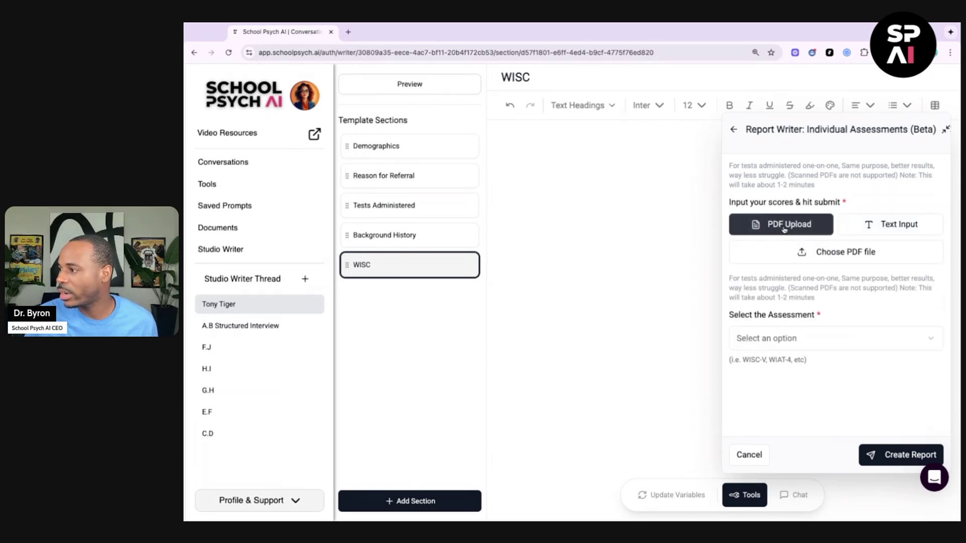
{"action": "left_click", "coordinate": [830, 257]}
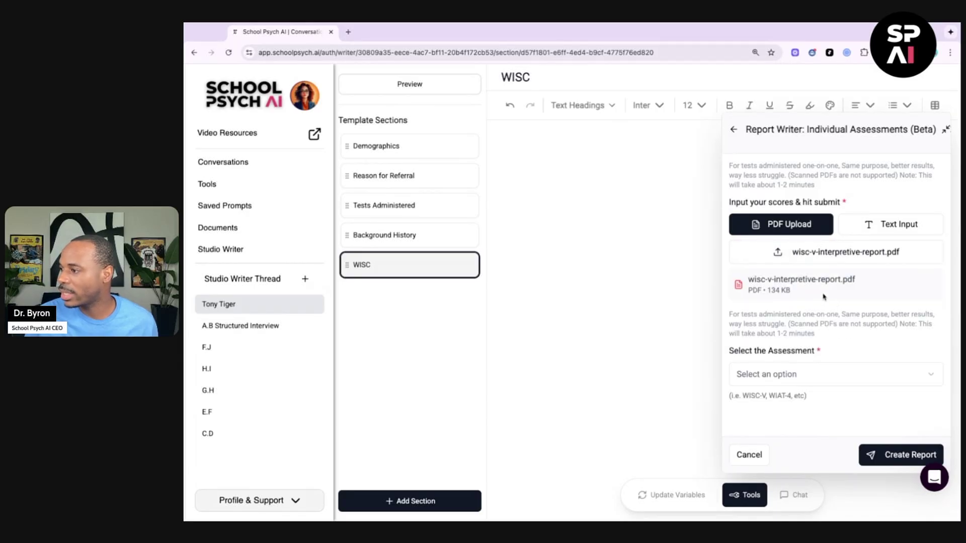
{"action": "left_click", "coordinate": [863, 375]}
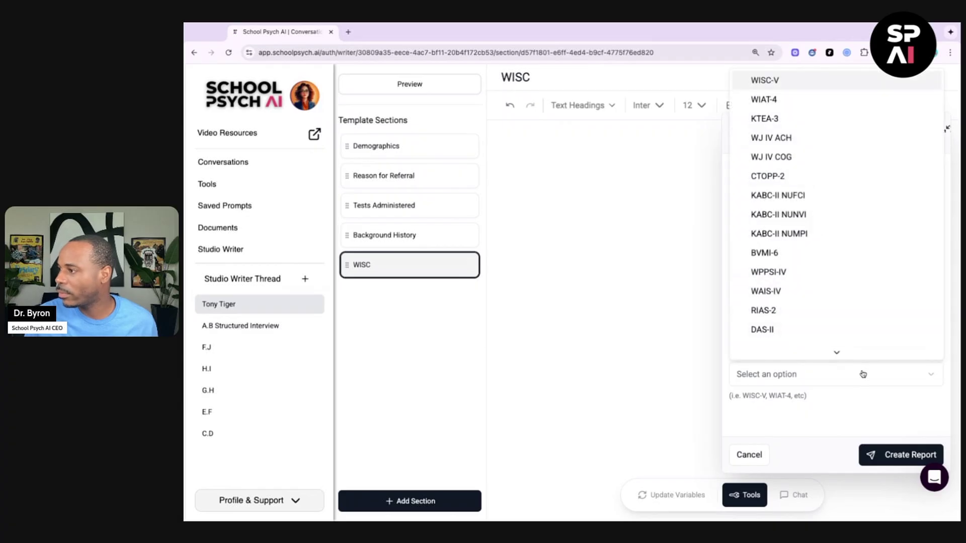
{"action": "left_click", "coordinate": [786, 83]}
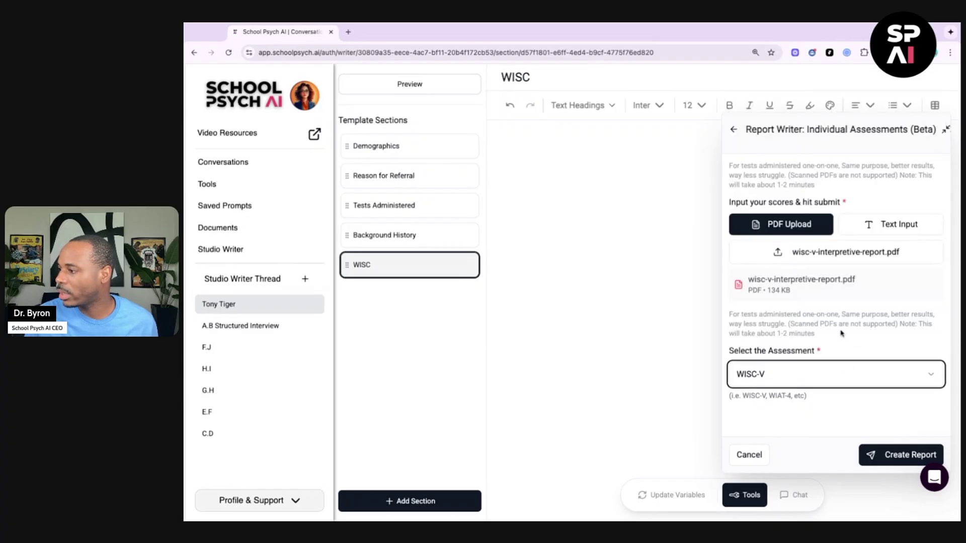
{"action": "left_click", "coordinate": [896, 458]}
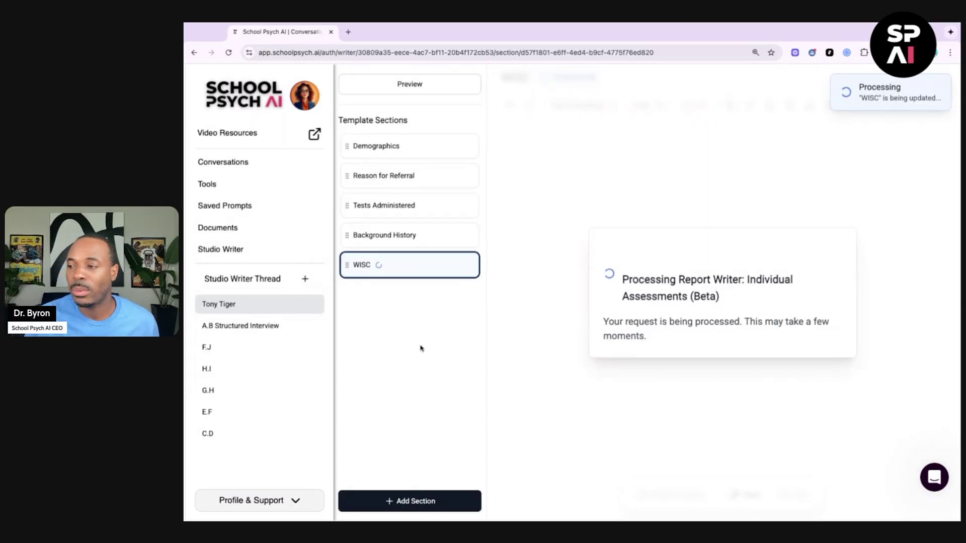
Step: Add a new report section titled WIAT and open it
{"action": "left_click", "coordinate": [412, 503]}
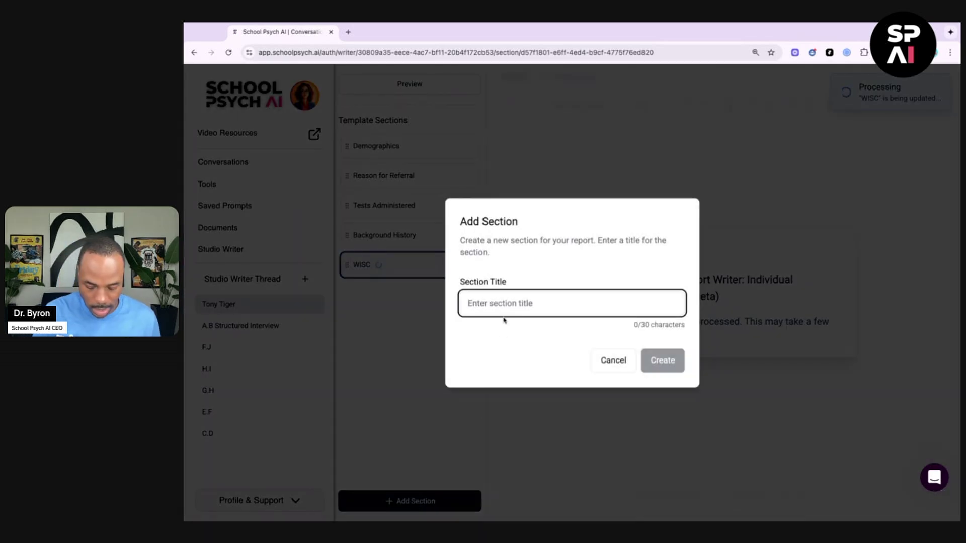
{"action": "type", "text": "WIA"}
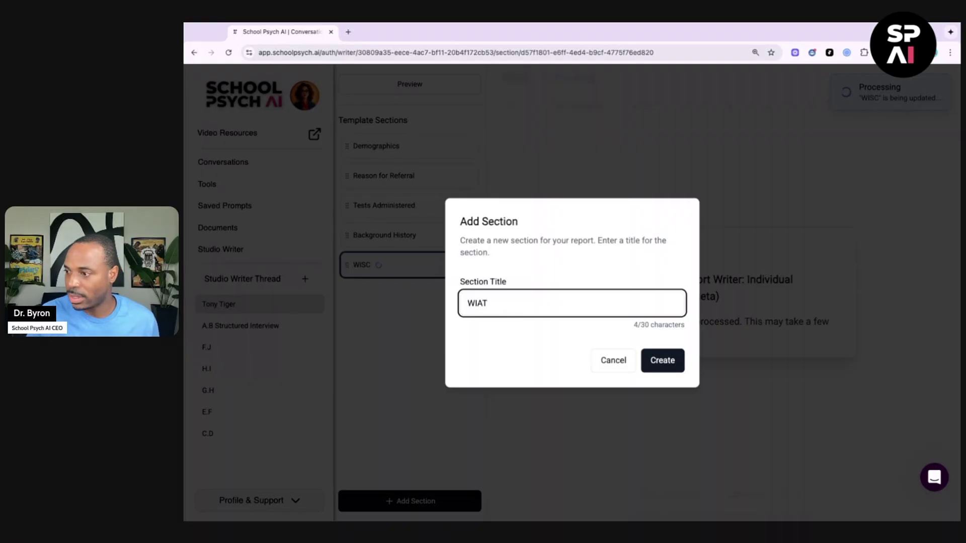
{"action": "type", "text": "T"}
{"action": "left_click", "coordinate": [666, 366]}
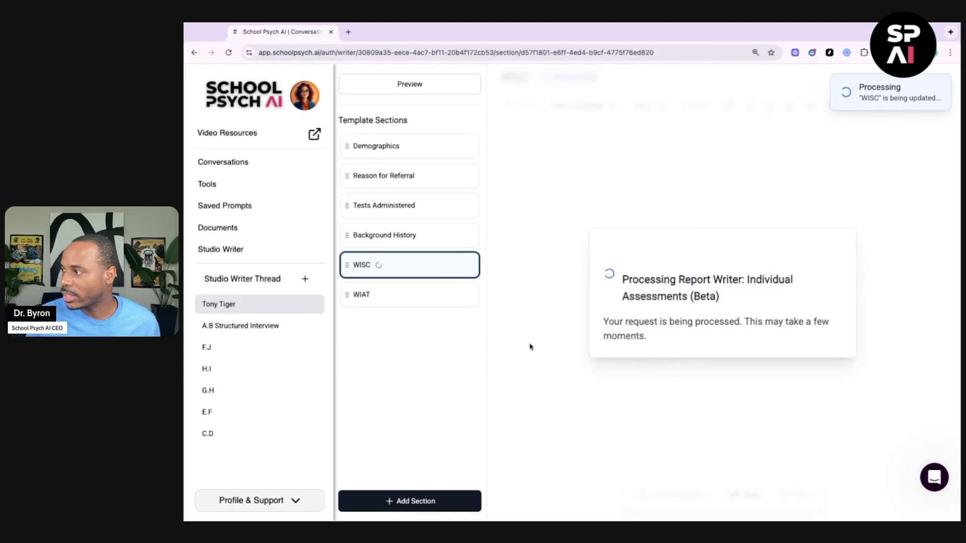
{"action": "left_click", "coordinate": [421, 303]}
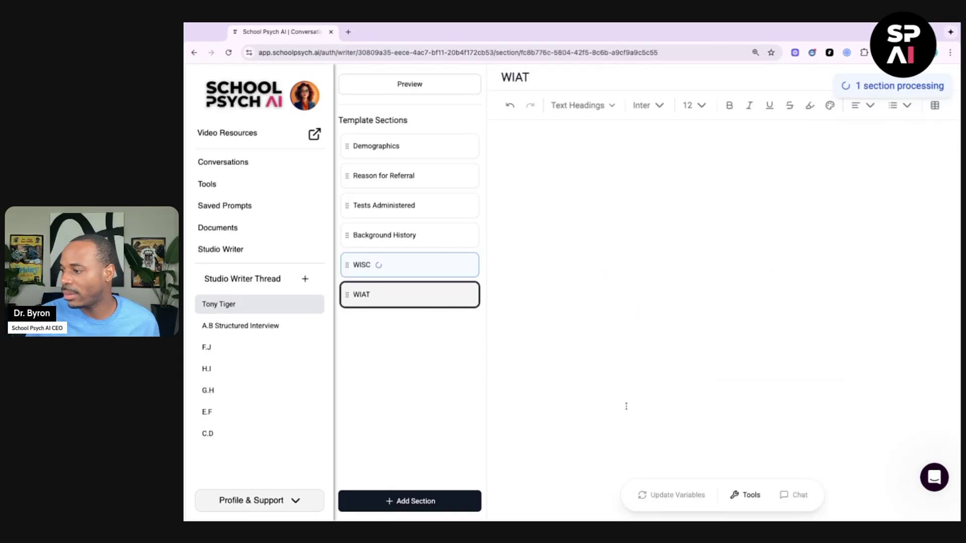
Step: Generate the WIAT write-up with the Individual Assessments writer from wiat-4-sample-parent-report.pdf as WIAT-4
{"action": "left_click", "coordinate": [753, 501]}
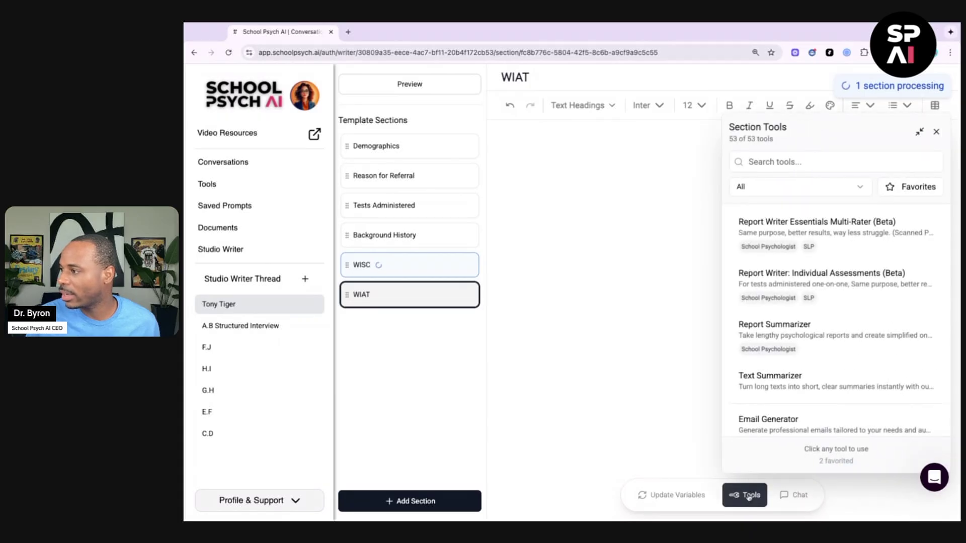
{"action": "left_click", "coordinate": [845, 290]}
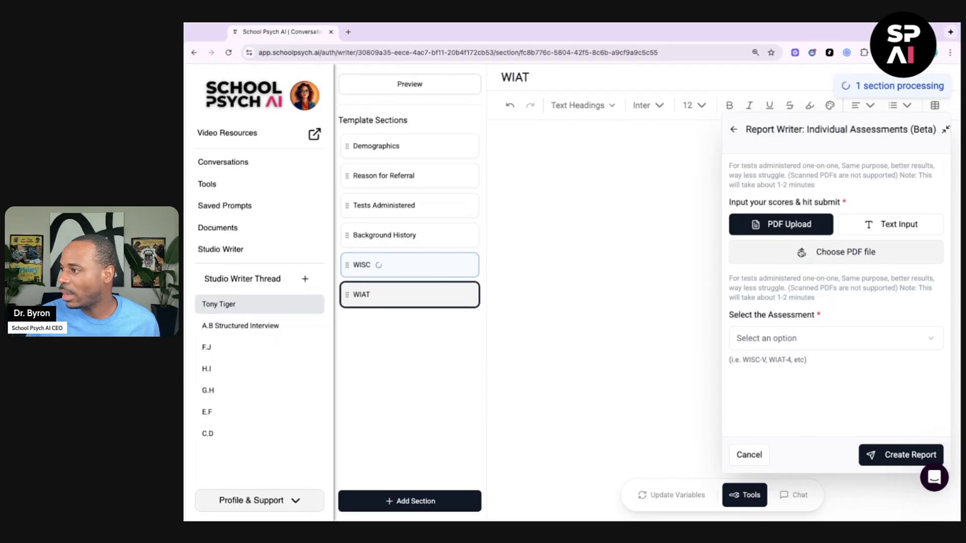
{"action": "left_click", "coordinate": [821, 255]}
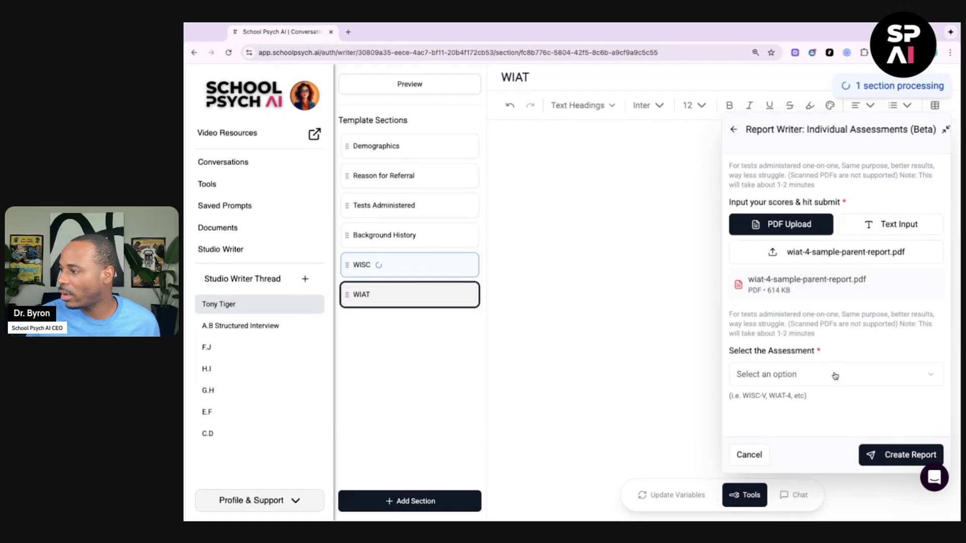
{"action": "left_click", "coordinate": [836, 373]}
{"action": "left_click", "coordinate": [773, 99]}
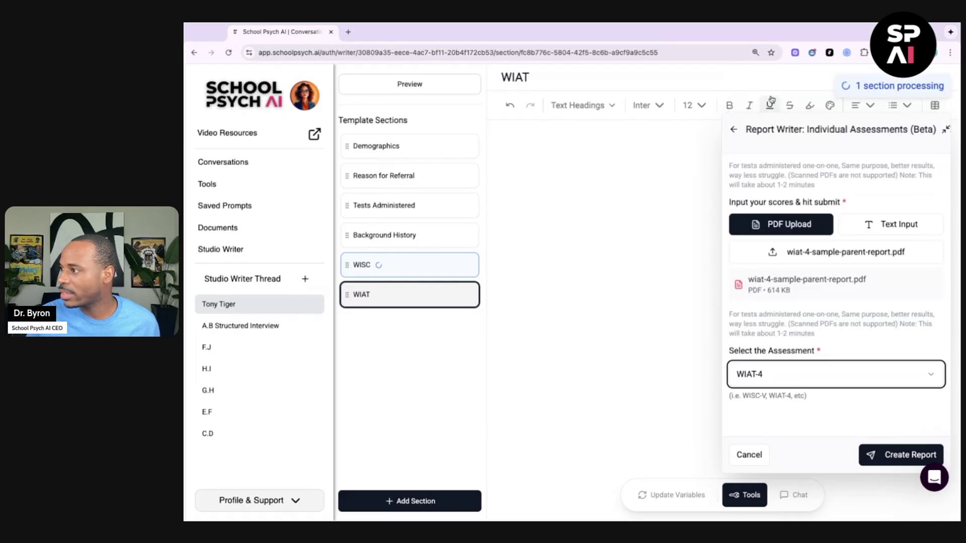
{"action": "left_click", "coordinate": [884, 456]}
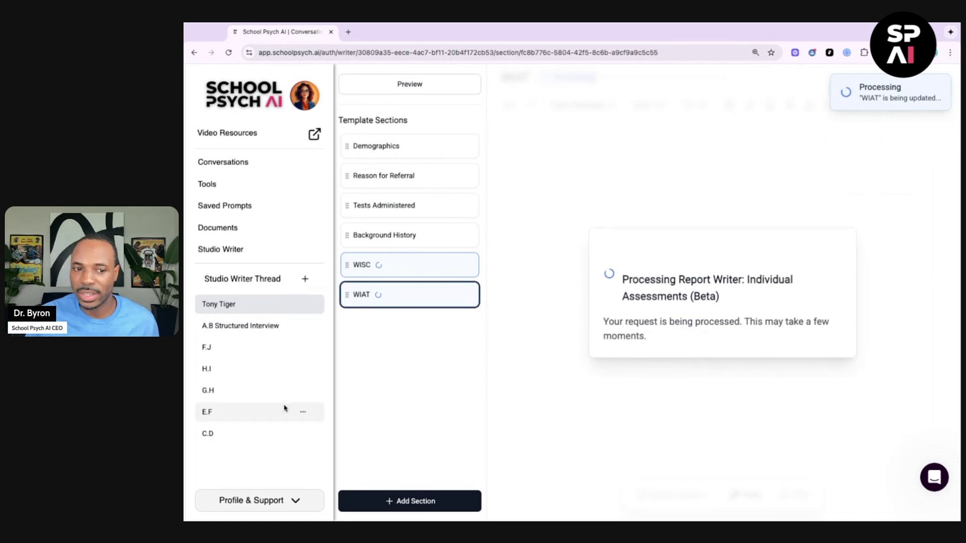
Step: Add a new report section titled BRIEF and open it
{"action": "left_click", "coordinate": [414, 503]}
{"action": "type", "text": "BRIEF"}
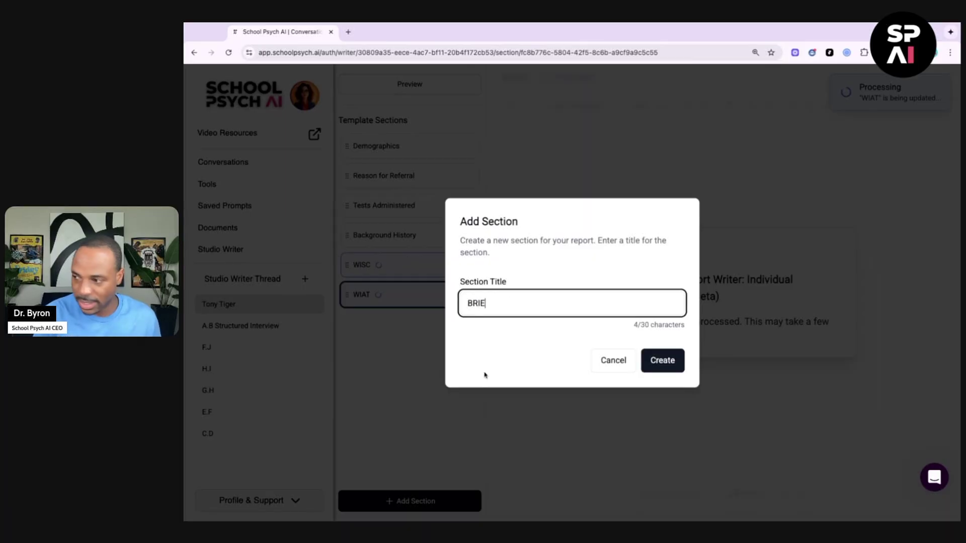
{"action": "left_click", "coordinate": [662, 361]}
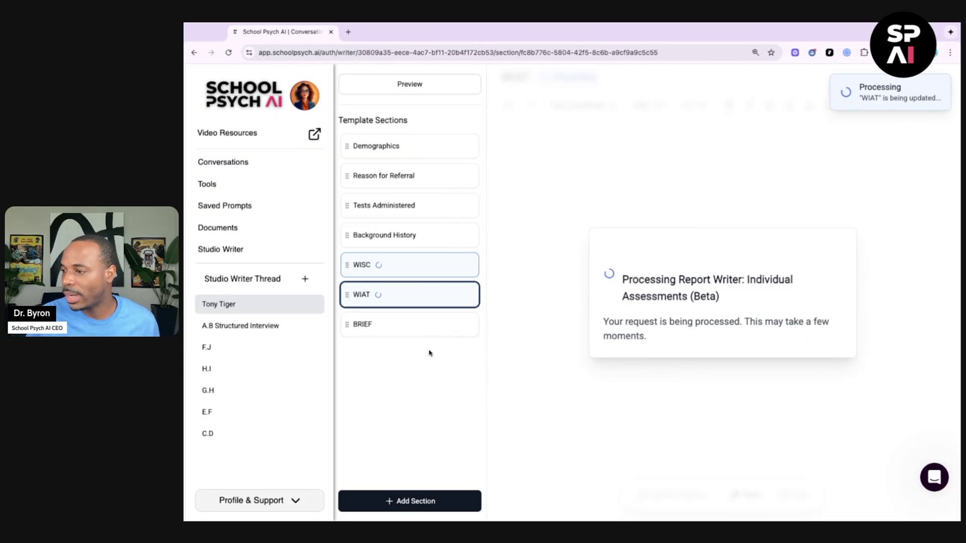
{"action": "mouse_move", "coordinate": [431, 338]}
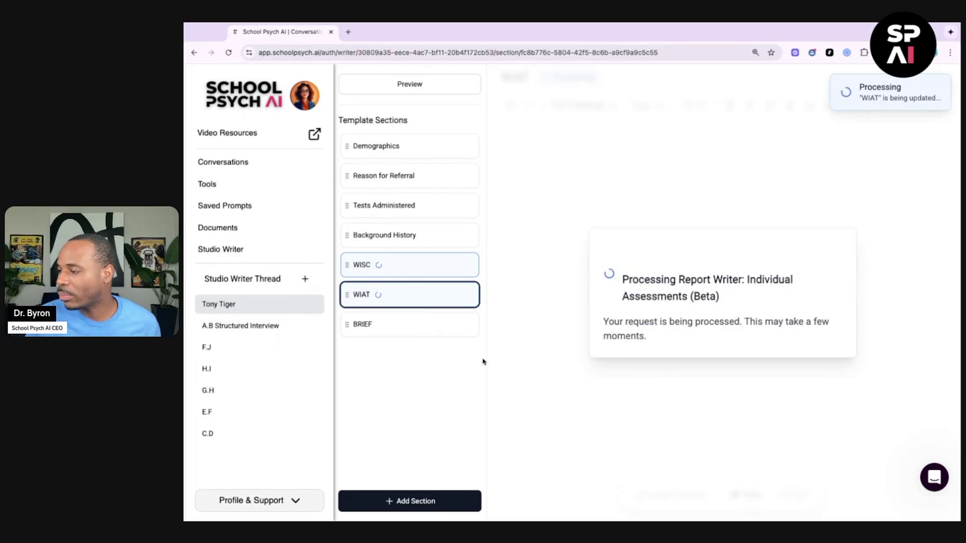
{"action": "left_click", "coordinate": [430, 333]}
Step: Generate the BRIEF write-up with the Multi-Rater writer from the BRIEF2 parent form PDF as BRIEF-2
{"action": "left_click", "coordinate": [751, 497]}
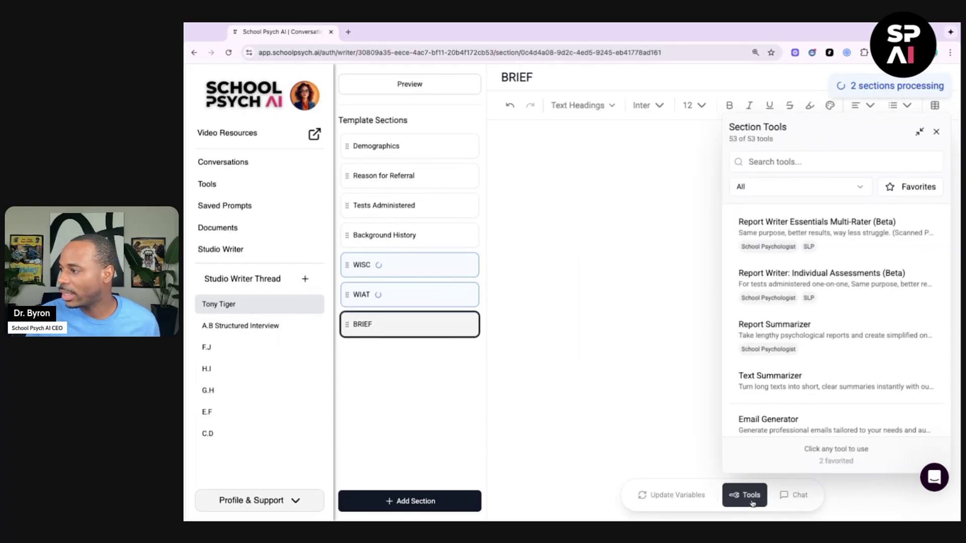
{"action": "left_click", "coordinate": [815, 235]}
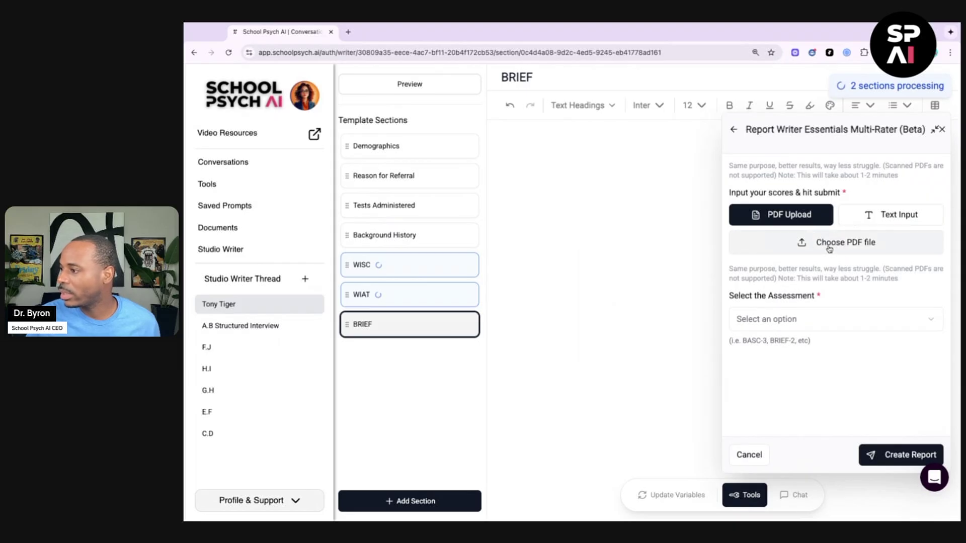
{"action": "left_click", "coordinate": [819, 242]}
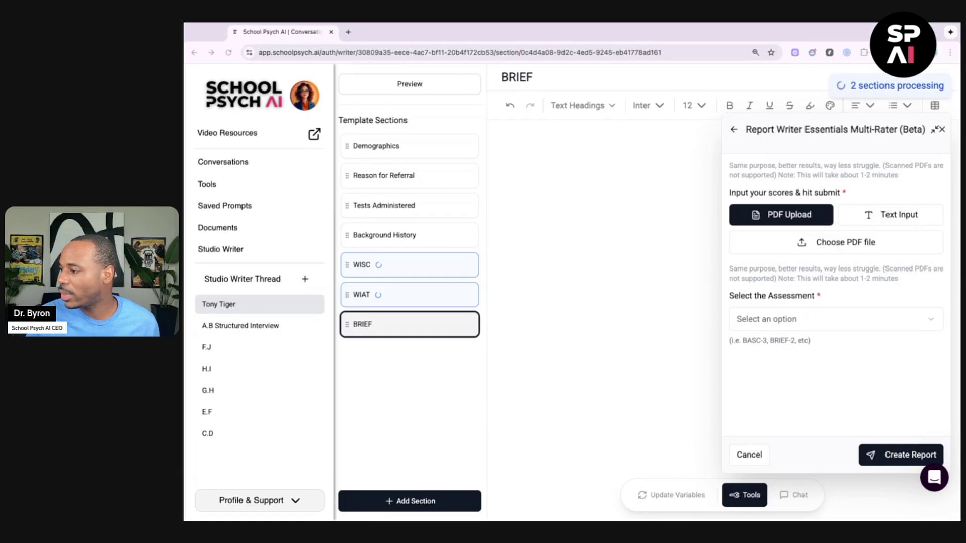
{"action": "left_click", "coordinate": [829, 355]}
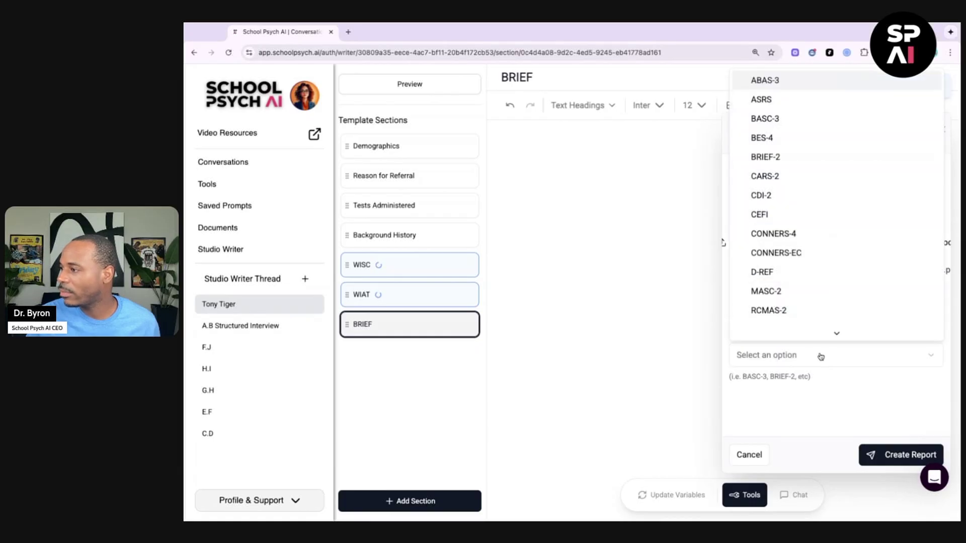
{"action": "left_click", "coordinate": [774, 156]}
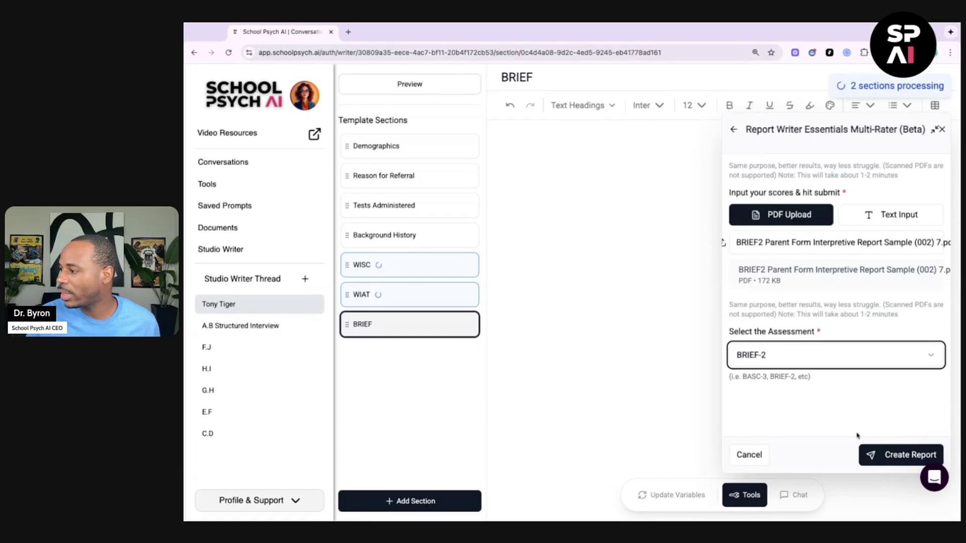
{"action": "left_click", "coordinate": [882, 457]}
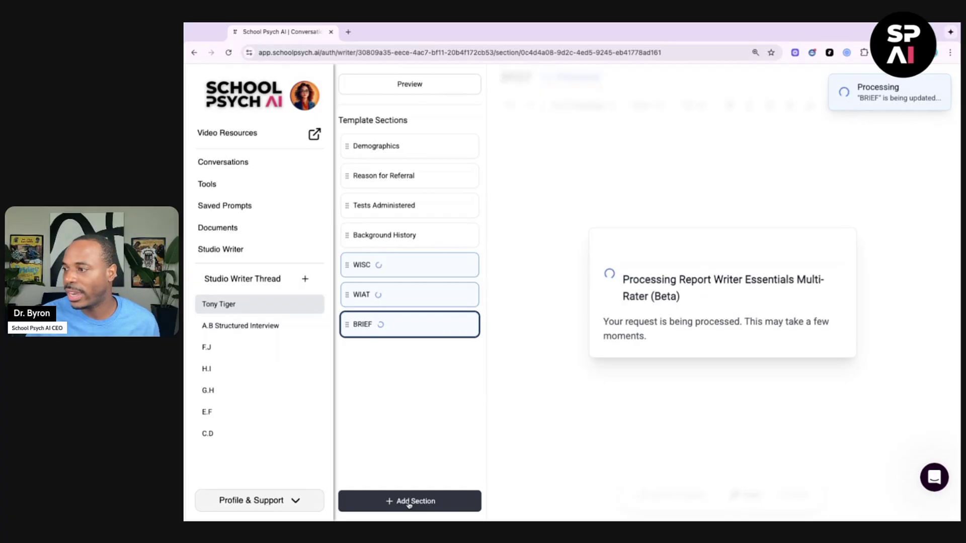
Step: Add a new report section titled Conners
{"action": "left_click", "coordinate": [409, 505]}
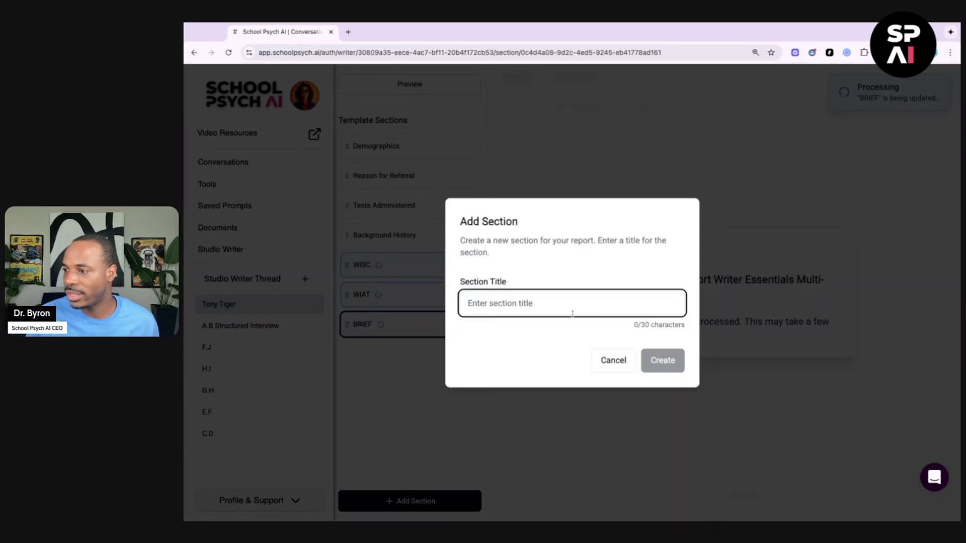
{"action": "type", "text": "Conners"}
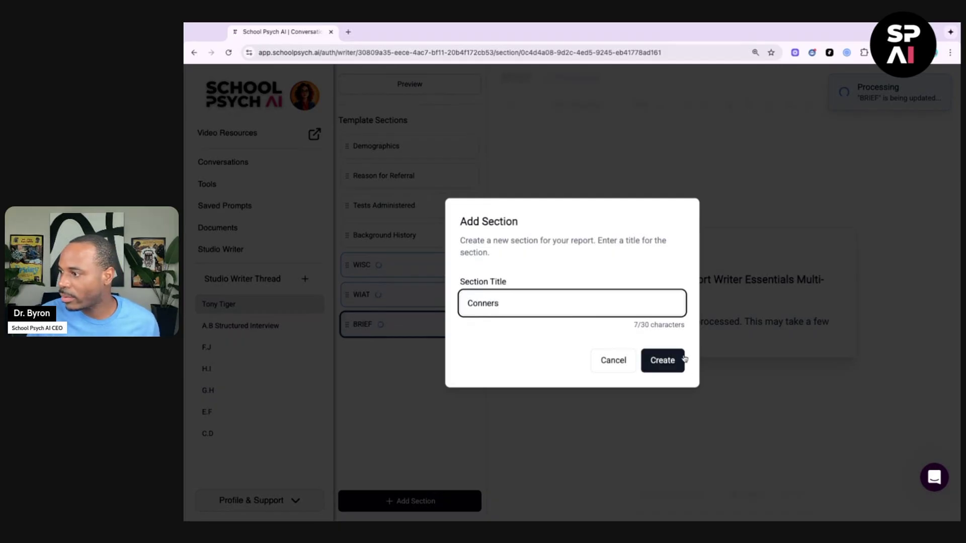
{"action": "left_click", "coordinate": [665, 366]}
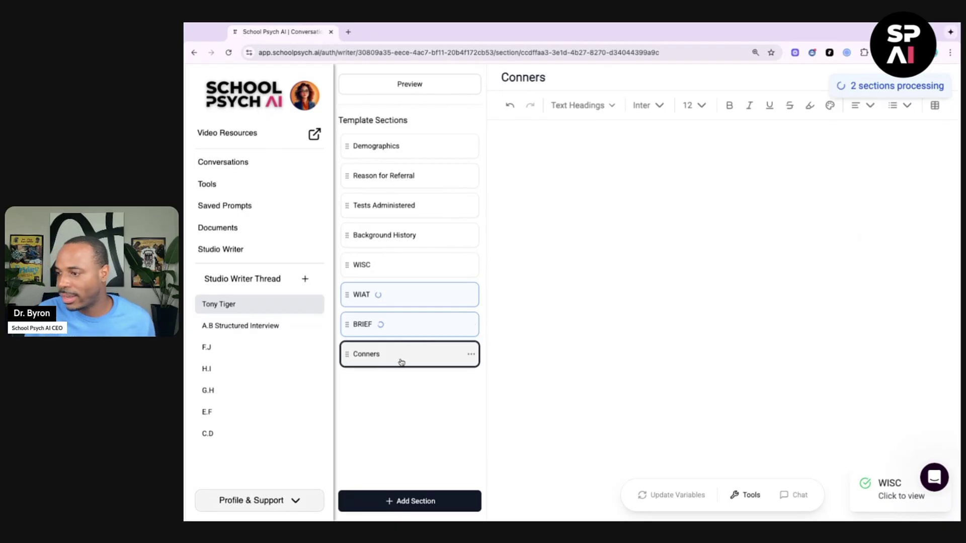
Step: Generate the Conners write-up with the Multi-Rater writer from the Conners-4 sample report as CONNERS-4
{"action": "left_click", "coordinate": [747, 500]}
{"action": "left_click", "coordinate": [815, 234]}
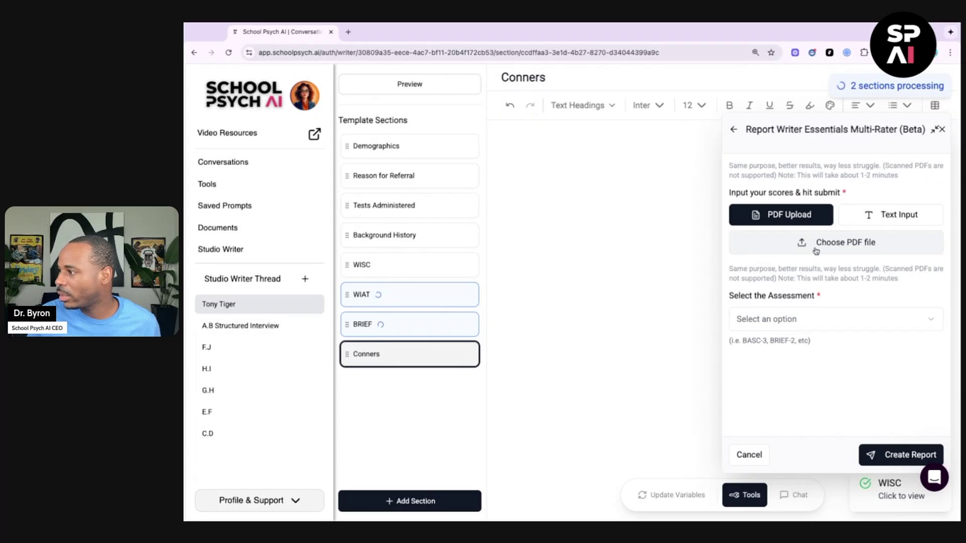
{"action": "left_click", "coordinate": [816, 251]}
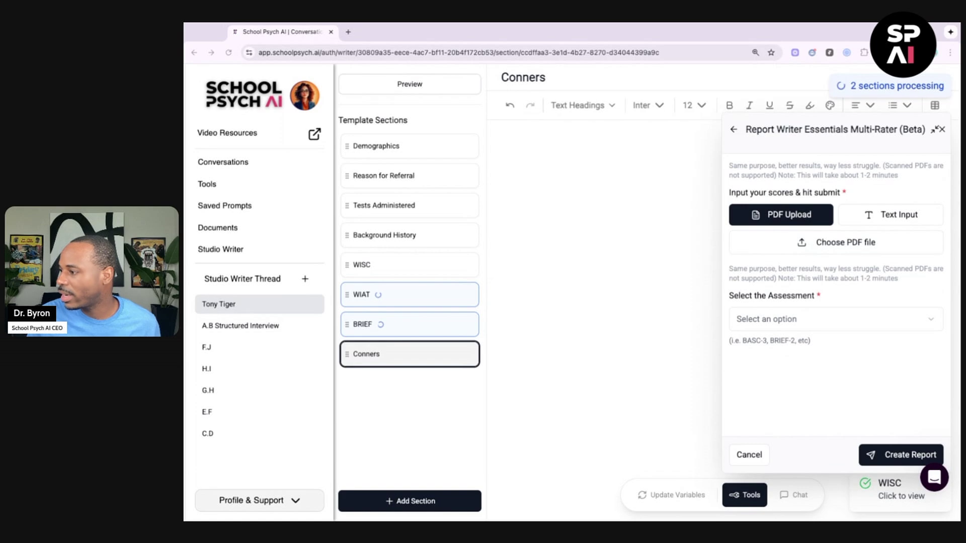
{"action": "key", "text": "Return"}
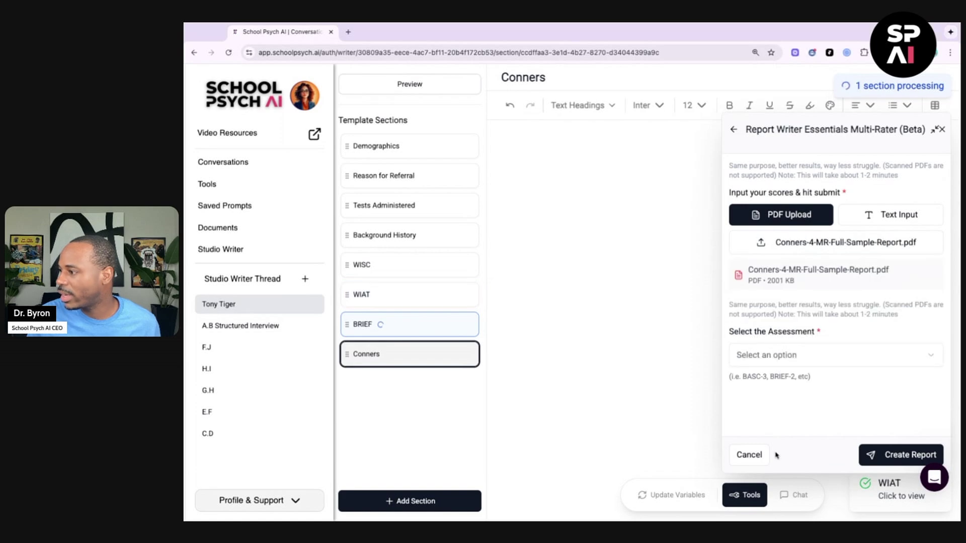
{"action": "left_click", "coordinate": [838, 363]}
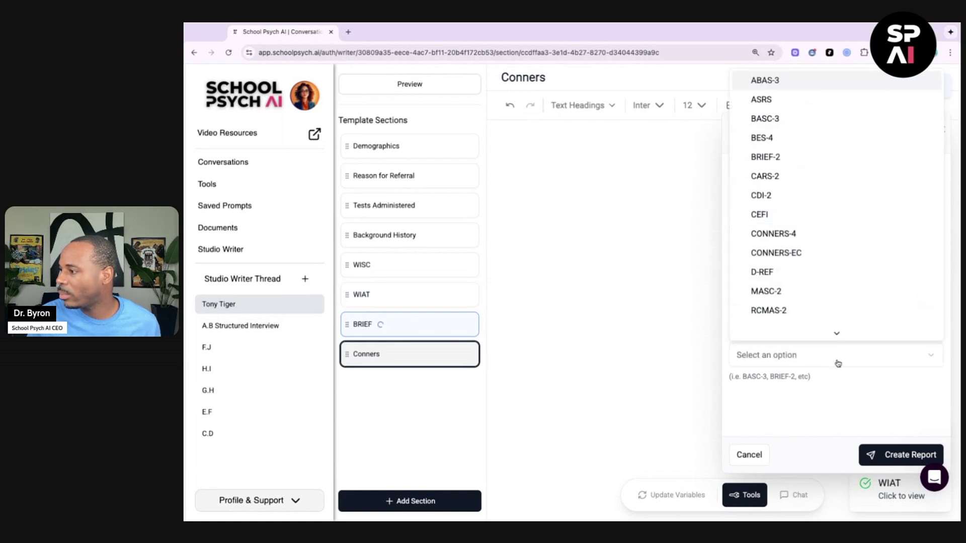
{"action": "left_click", "coordinate": [778, 234]}
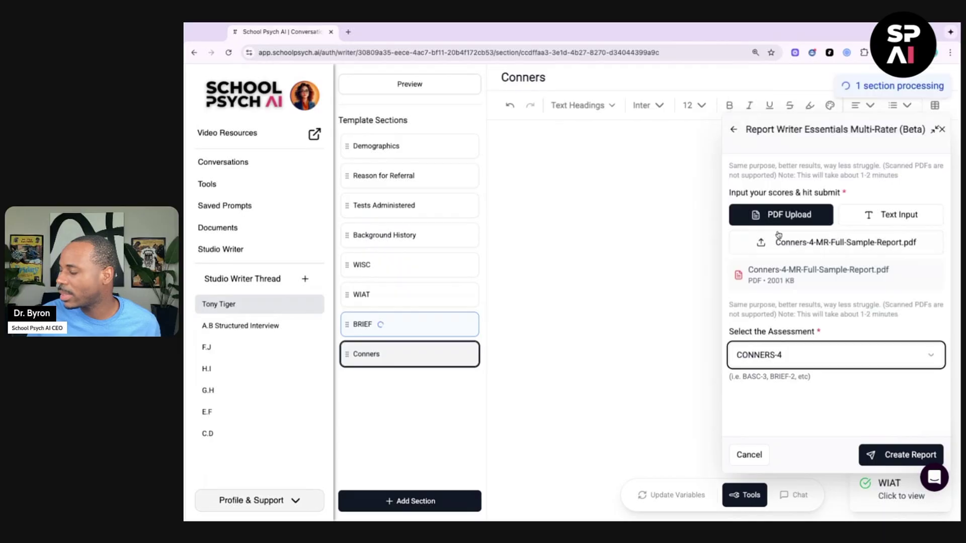
{"action": "left_click", "coordinate": [888, 460]}
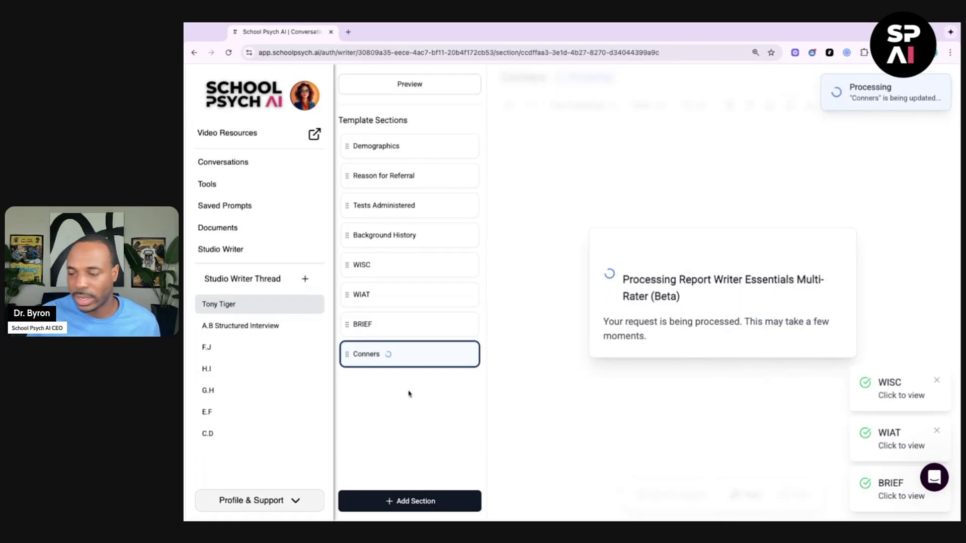
Step: Add an ABAS section and dismiss the WISC and WIAT completion notices
{"action": "left_click", "coordinate": [412, 501]}
{"action": "type", "text": "ABAS"}
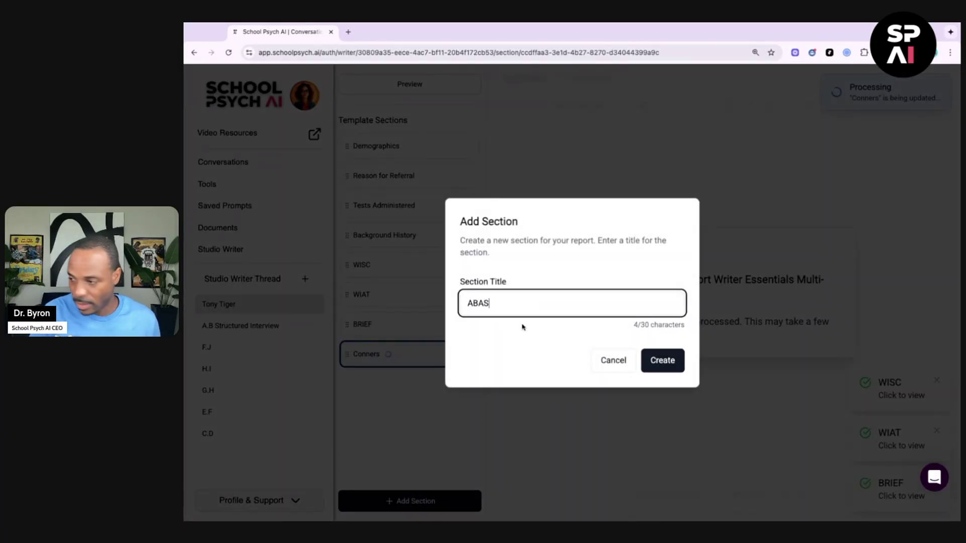
{"action": "left_click", "coordinate": [666, 363]}
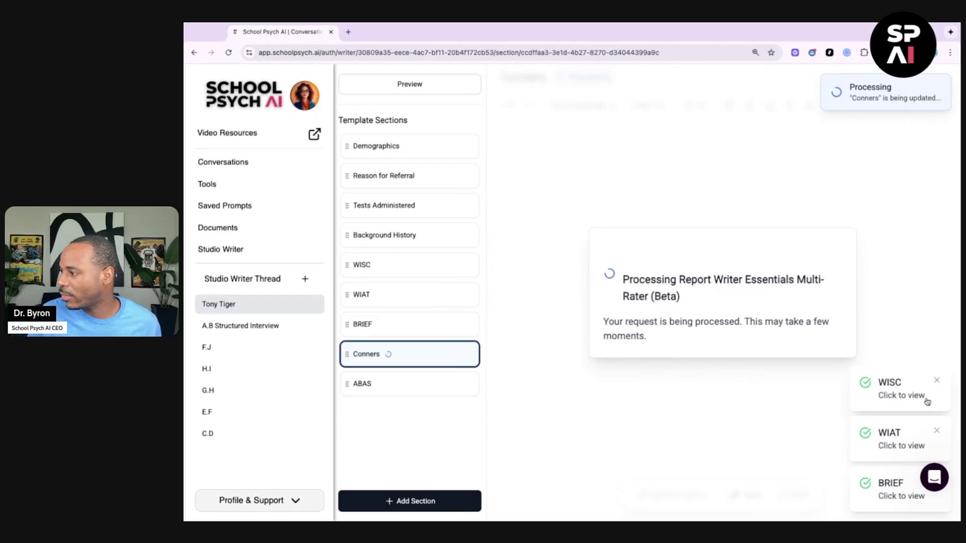
{"action": "left_click", "coordinate": [936, 380]}
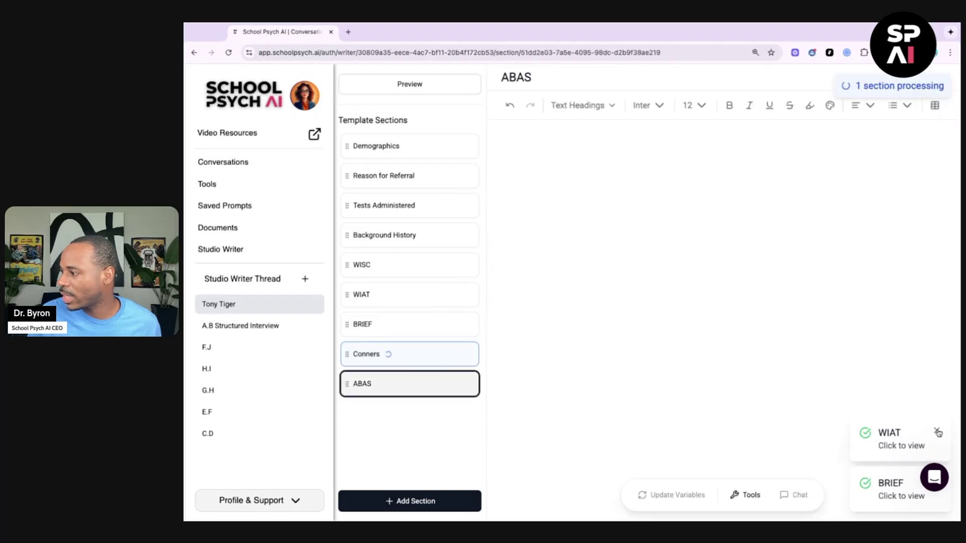
{"action": "left_click", "coordinate": [935, 428]}
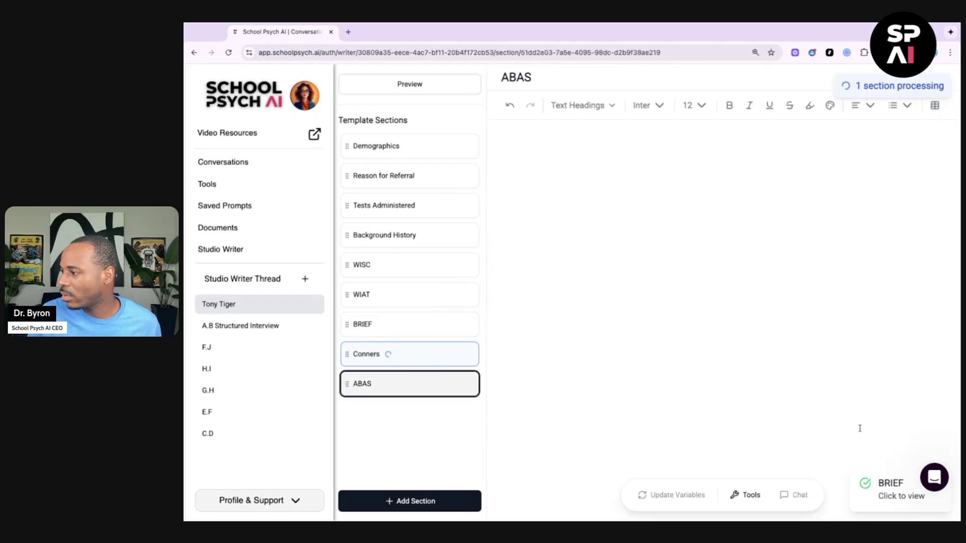
Step: Generate the ABAS write-up with the Multi-Rater writer from Parent Form 5-21.pdf as ABAS-3
{"action": "left_click", "coordinate": [745, 494]}
{"action": "left_click", "coordinate": [817, 244]}
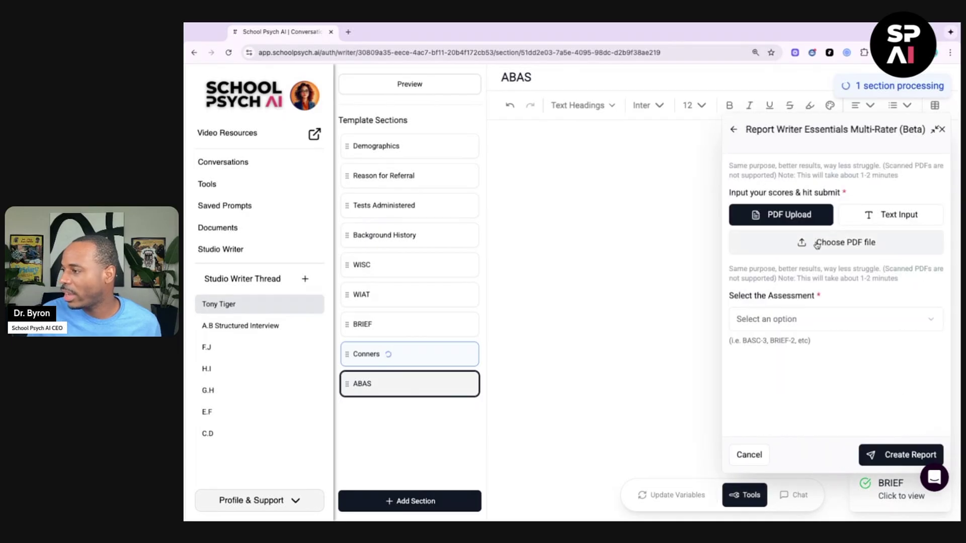
{"action": "left_click", "coordinate": [803, 244]}
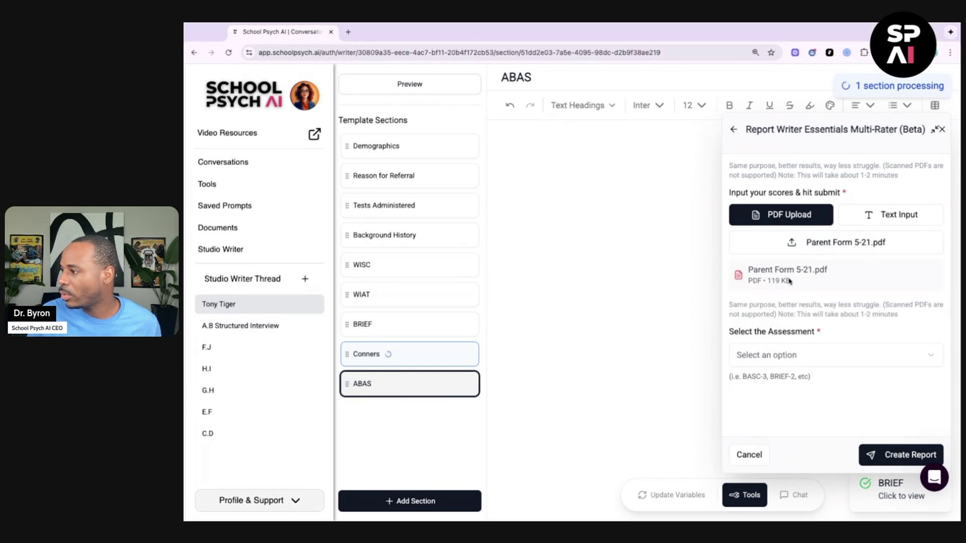
{"action": "left_click", "coordinate": [805, 354]}
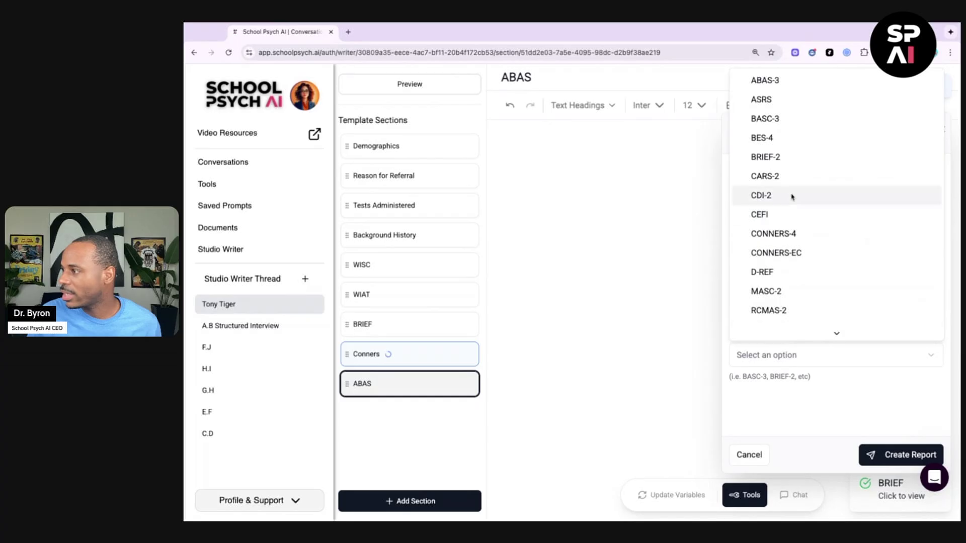
{"action": "left_click", "coordinate": [775, 81]}
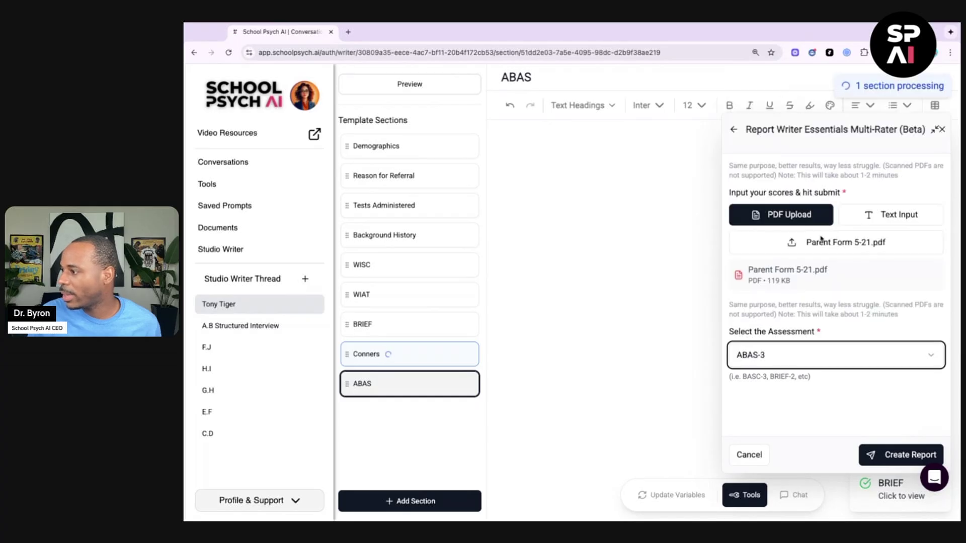
{"action": "left_click", "coordinate": [896, 459]}
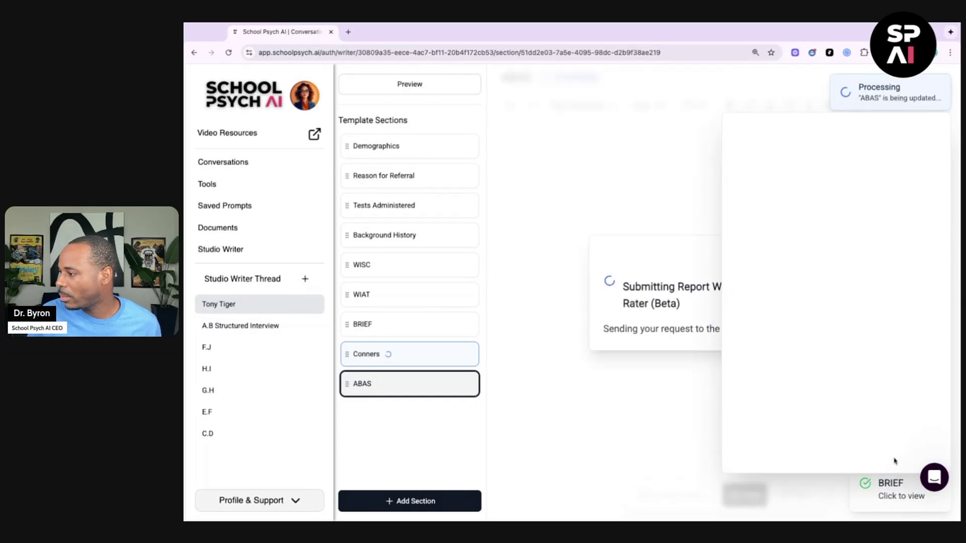
Step: Add a new report section titled 'ASRS'
{"action": "left_click", "coordinate": [414, 501]}
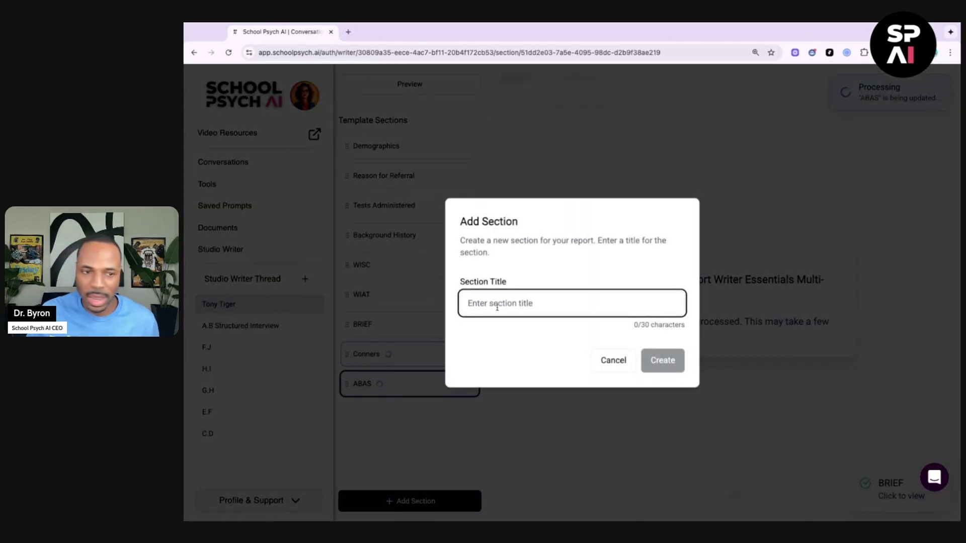
{"action": "type", "text": "ASRS"}
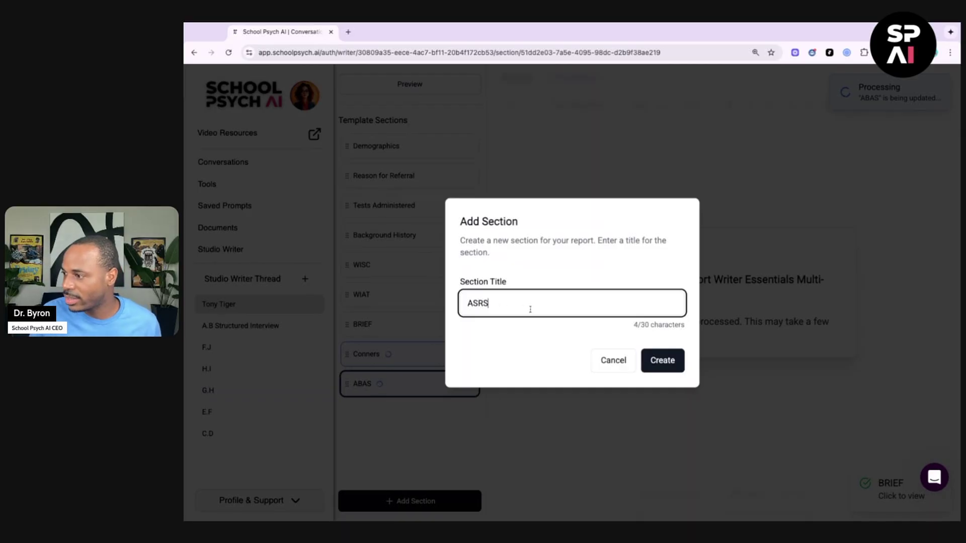
{"action": "left_click", "coordinate": [663, 362]}
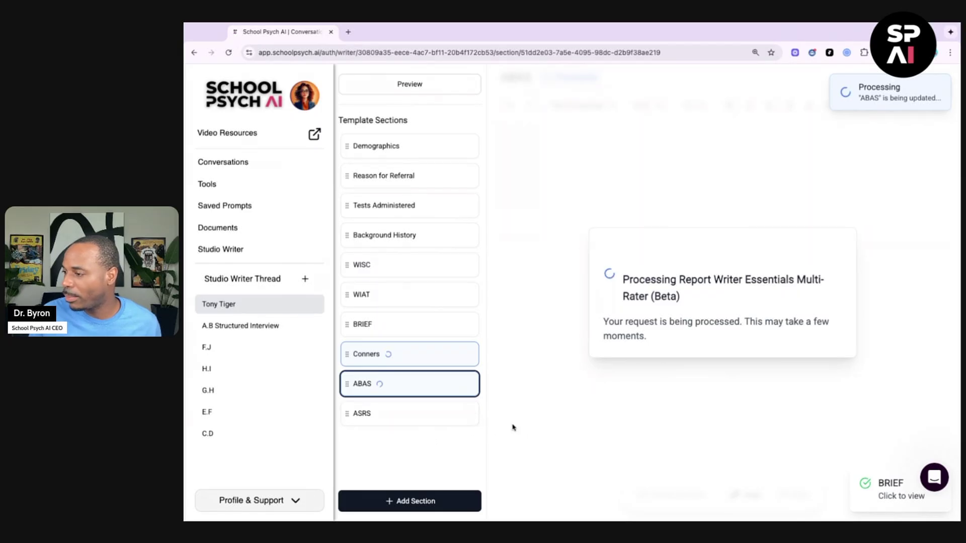
Step: Generate the ASRS section from the ASRS teacher report PDF with the Multi-Rater (Beta) tool
{"action": "left_click", "coordinate": [456, 424]}
{"action": "left_click", "coordinate": [751, 494]}
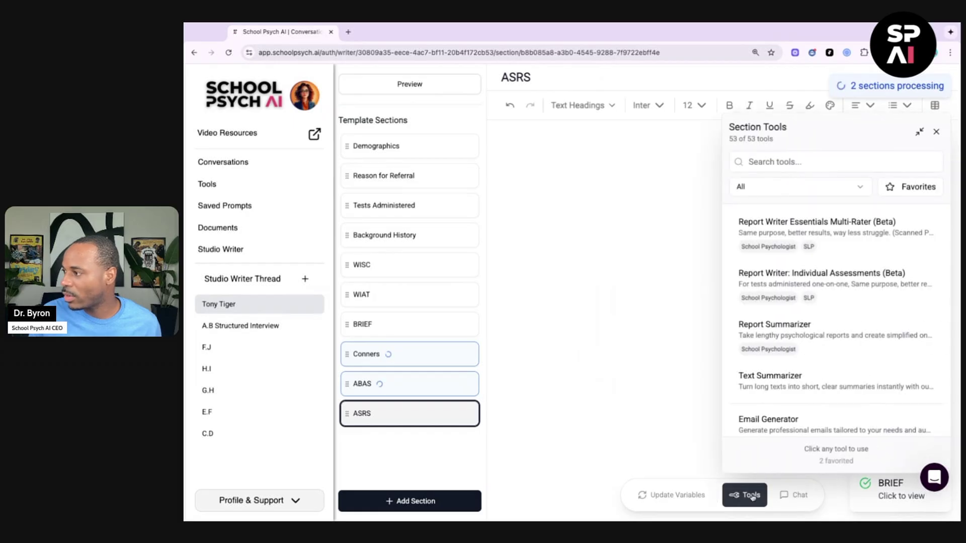
{"action": "left_click", "coordinate": [833, 239]}
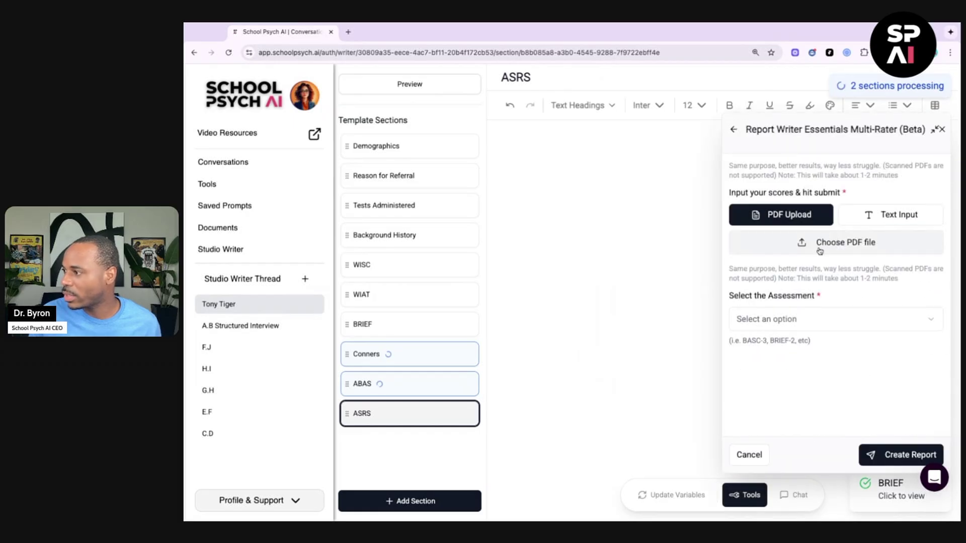
{"action": "left_click", "coordinate": [802, 242]}
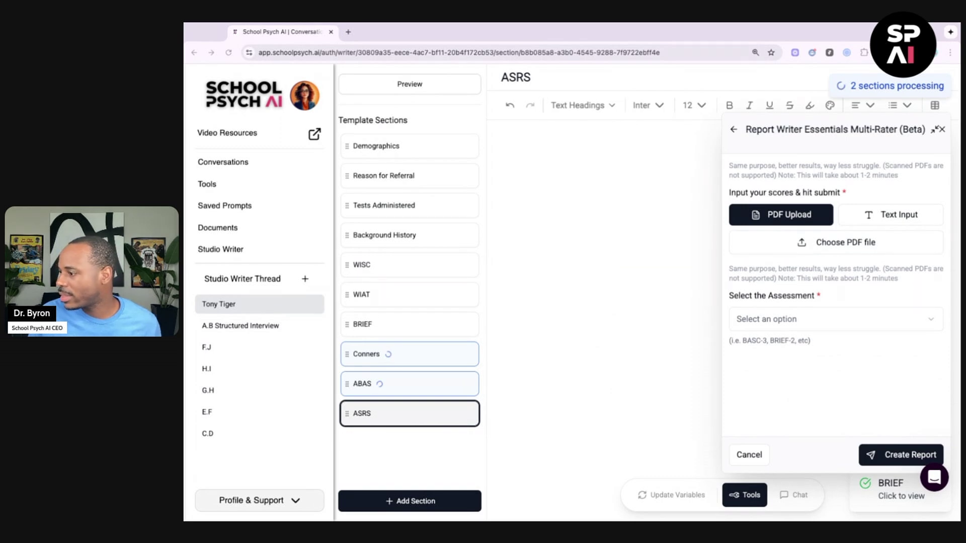
{"action": "left_click", "coordinate": [808, 356]}
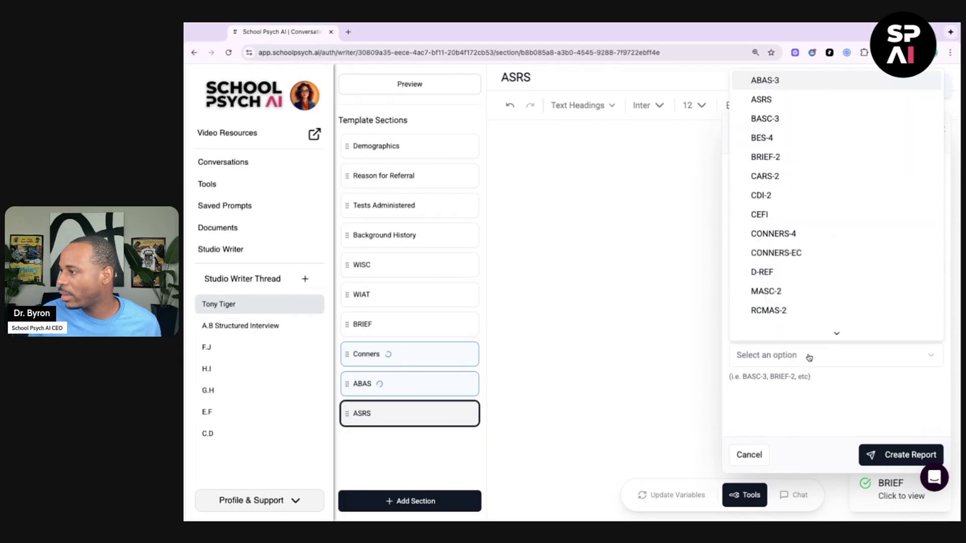
{"action": "left_click", "coordinate": [787, 98]}
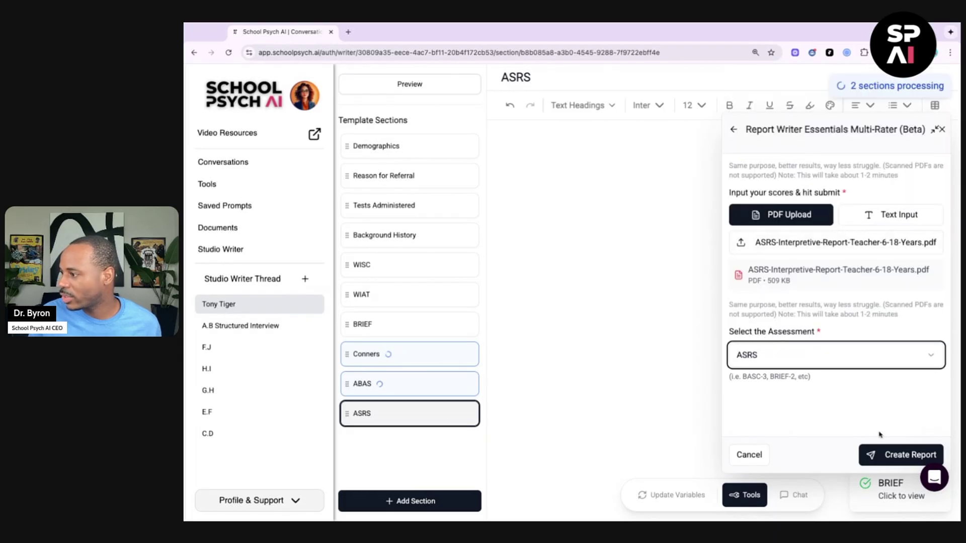
{"action": "left_click", "coordinate": [893, 454]}
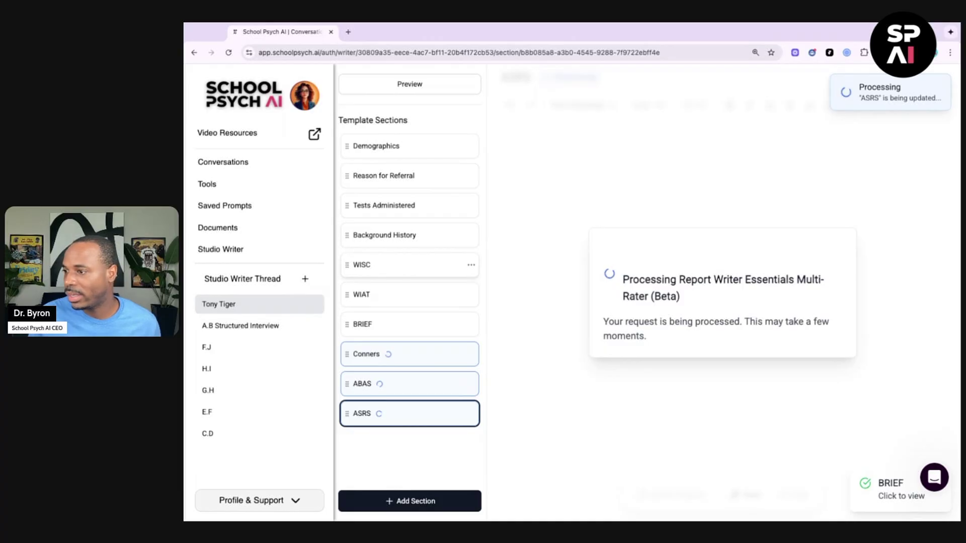
Step: Open the WISC section and read down through its score table and index interpretations
{"action": "left_click", "coordinate": [403, 264]}
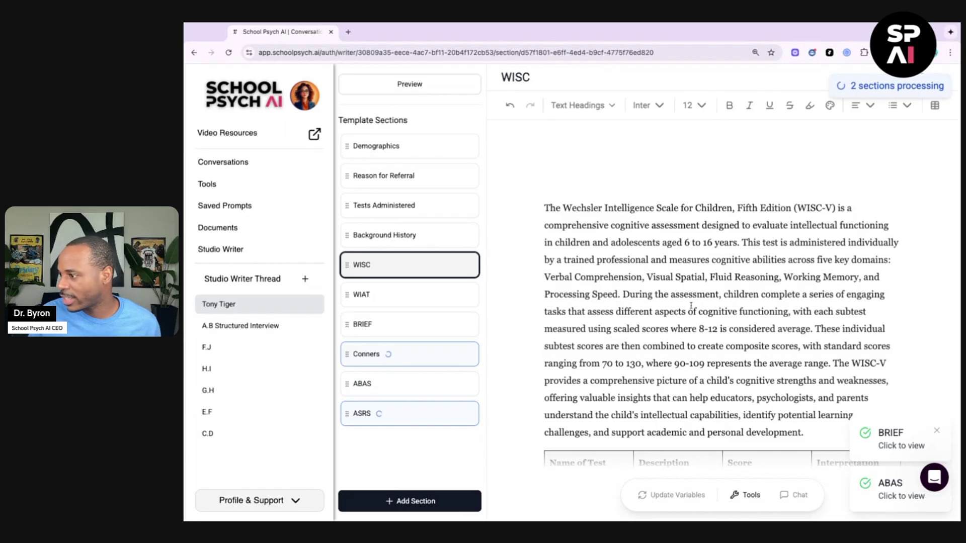
{"action": "scroll", "coordinate": [691, 323], "scroll_direction": "down", "scroll_amount": 3}
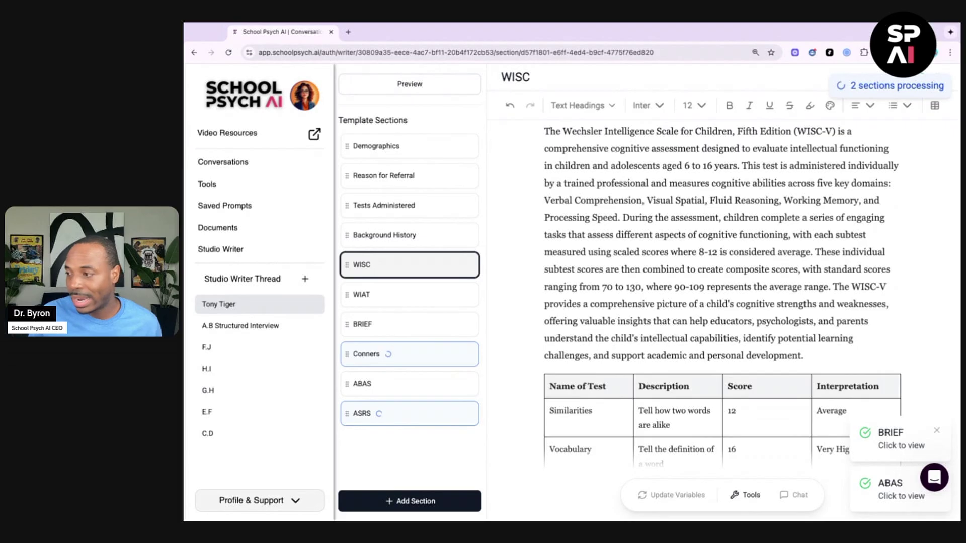
{"action": "scroll", "coordinate": [719, 293], "scroll_direction": "down", "scroll_amount": 5}
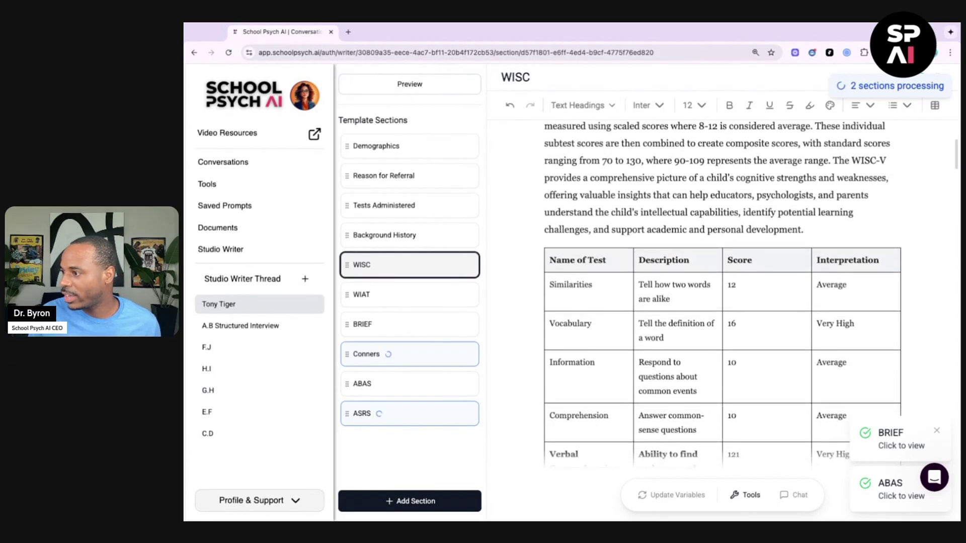
{"action": "scroll", "coordinate": [617, 293], "scroll_direction": "down", "scroll_amount": 2}
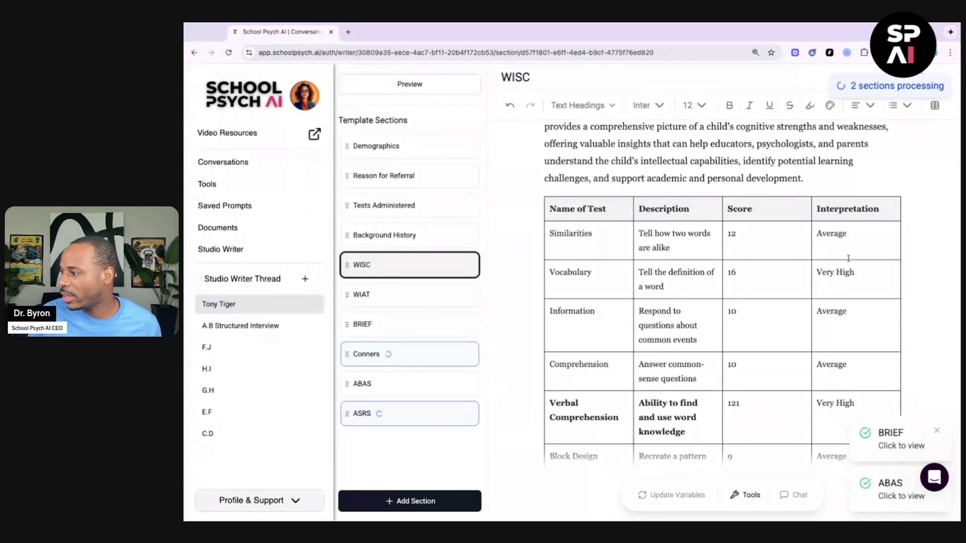
{"action": "scroll", "coordinate": [848, 258], "scroll_direction": "down", "scroll_amount": 5}
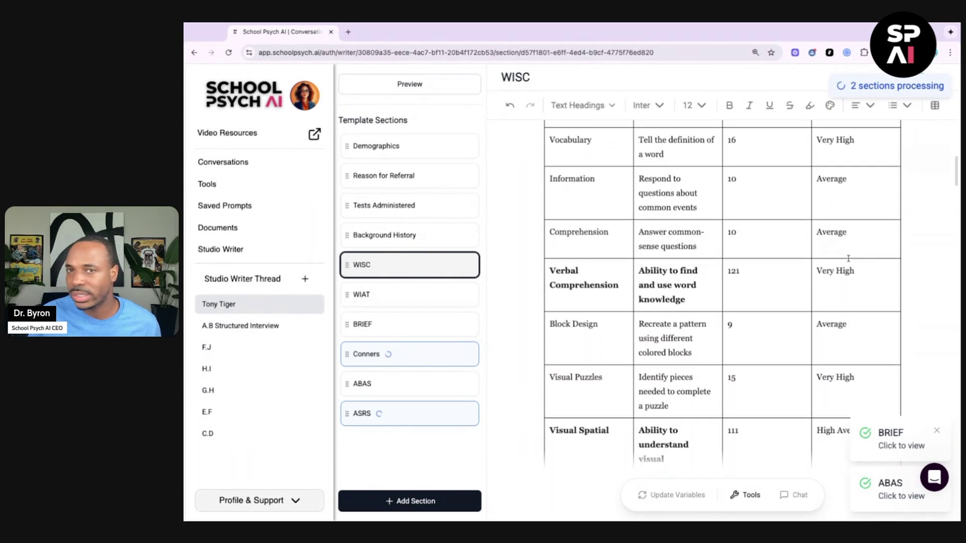
{"action": "scroll", "coordinate": [722, 294], "scroll_direction": "down", "scroll_amount": 8}
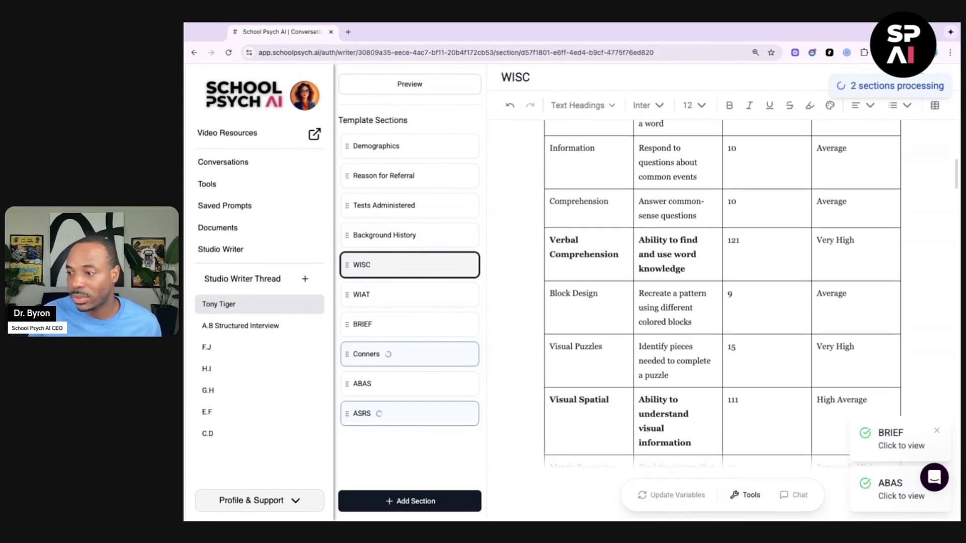
{"action": "scroll", "coordinate": [721, 295], "scroll_direction": "down", "scroll_amount": 12}
{"action": "scroll", "coordinate": [722, 295], "scroll_direction": "down", "scroll_amount": 5}
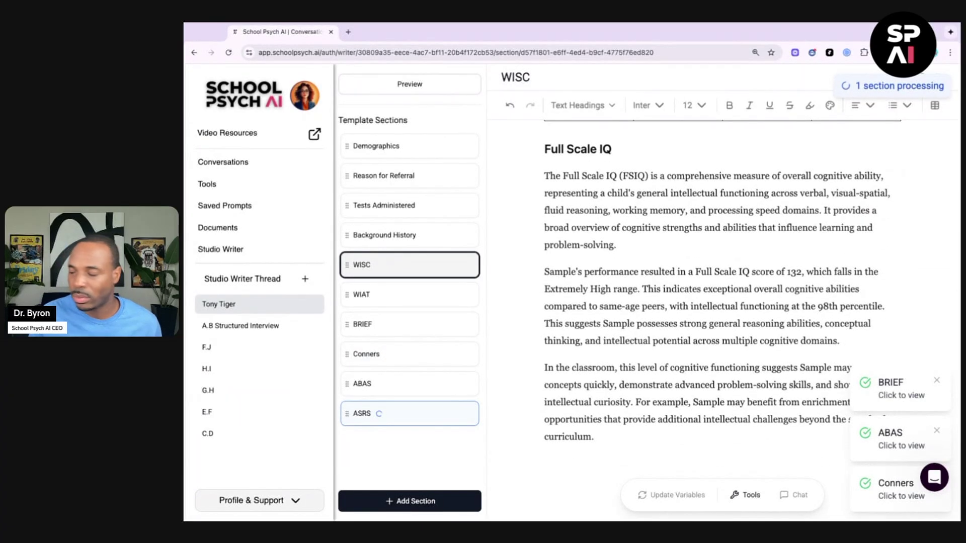
{"action": "scroll", "coordinate": [721, 294], "scroll_direction": "down", "scroll_amount": 2}
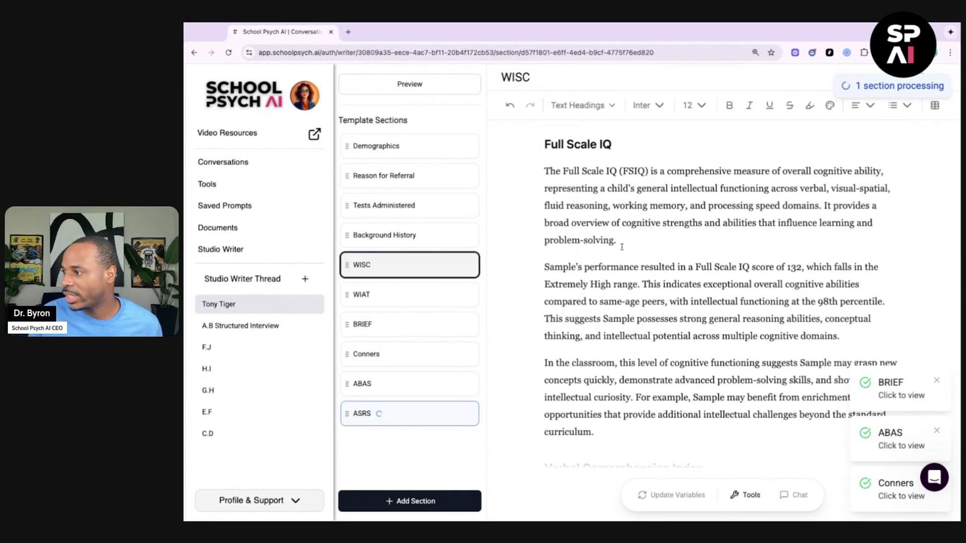
{"action": "scroll", "coordinate": [622, 248], "scroll_direction": "down", "scroll_amount": 2}
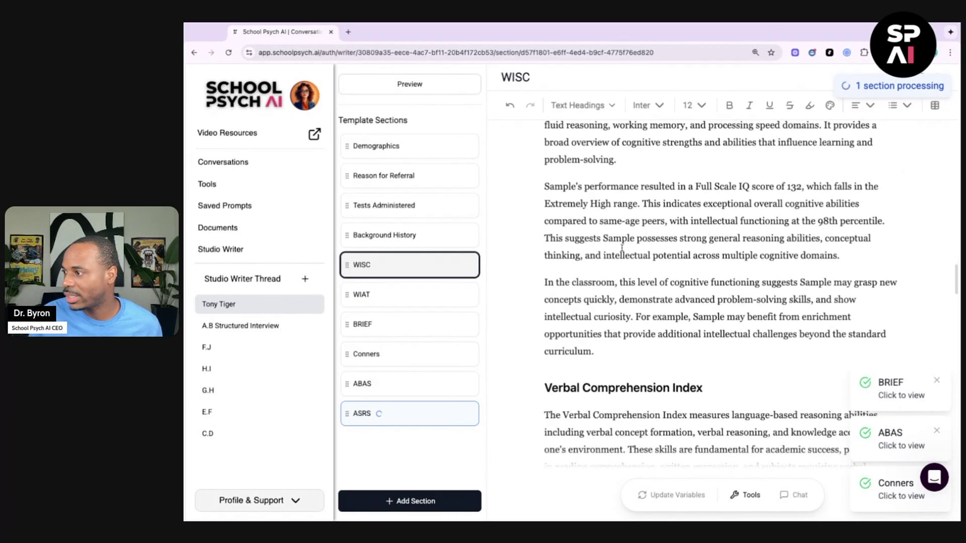
{"action": "scroll", "coordinate": [722, 294], "scroll_direction": "down", "scroll_amount": 15}
{"action": "scroll", "coordinate": [722, 294], "scroll_direction": "down", "scroll_amount": 5}
{"action": "scroll", "coordinate": [722, 294], "scroll_direction": "down", "scroll_amount": 6}
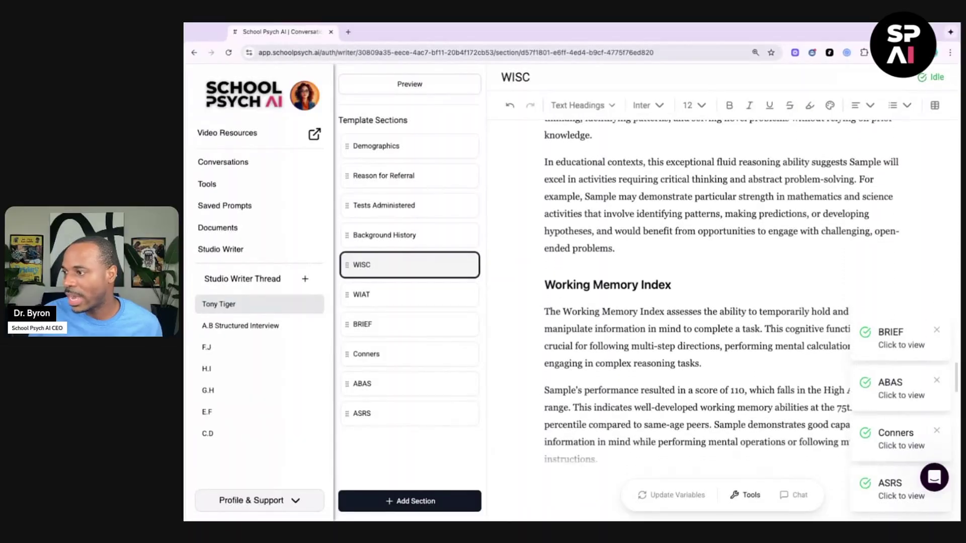
{"action": "scroll", "coordinate": [722, 294], "scroll_direction": "down", "scroll_amount": 3}
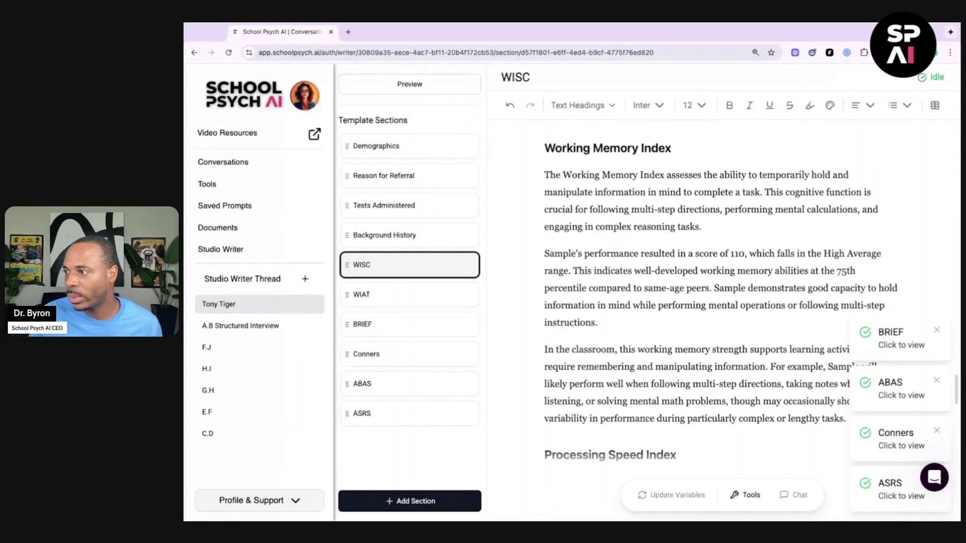
{"action": "scroll", "coordinate": [722, 294], "scroll_direction": "down", "scroll_amount": 1}
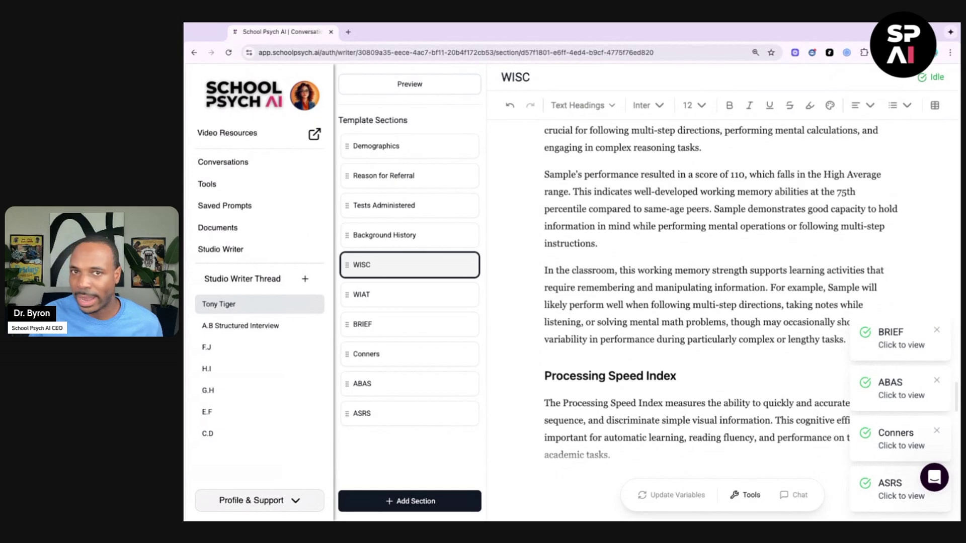
{"action": "scroll", "coordinate": [722, 294], "scroll_direction": "down", "scroll_amount": 1}
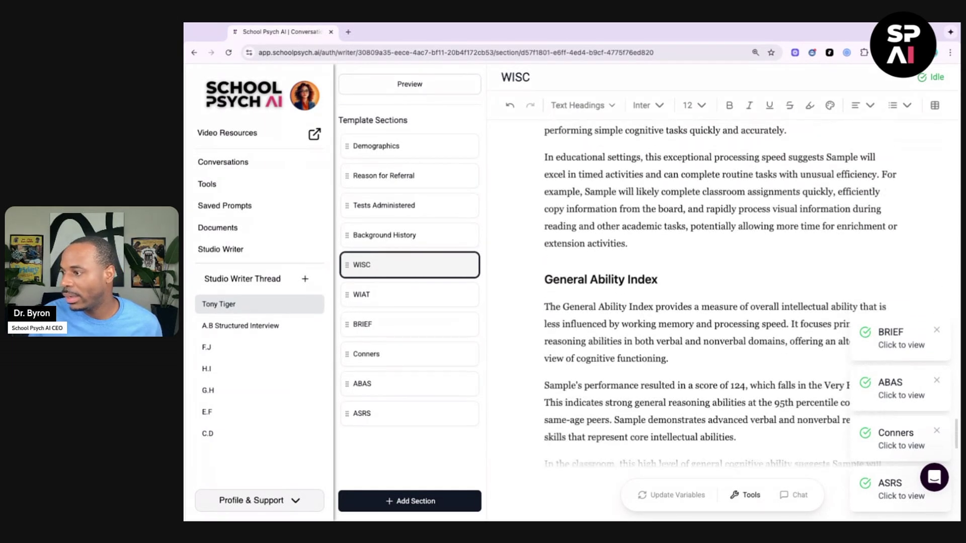
{"action": "scroll", "coordinate": [722, 294], "scroll_direction": "down", "scroll_amount": 1}
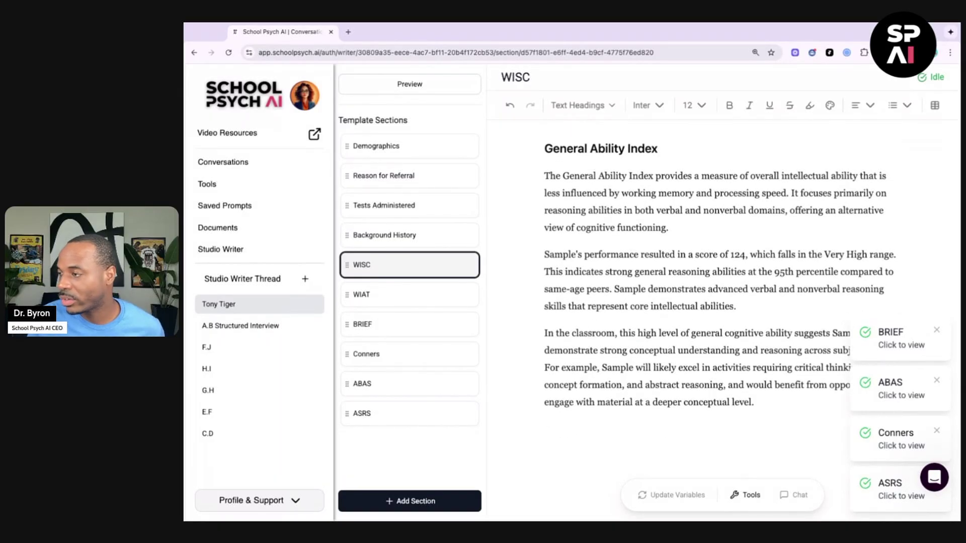
{"action": "scroll", "coordinate": [722, 294], "scroll_direction": "down", "scroll_amount": 1}
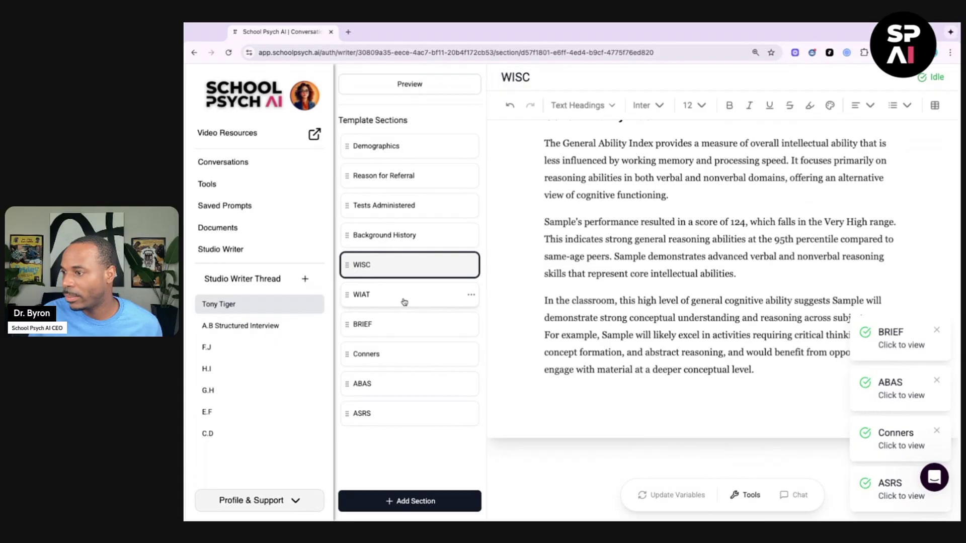
Step: Open the WIAT section and scroll through its WIAT-4 overview and subtest score table
{"action": "left_click", "coordinate": [403, 301]}
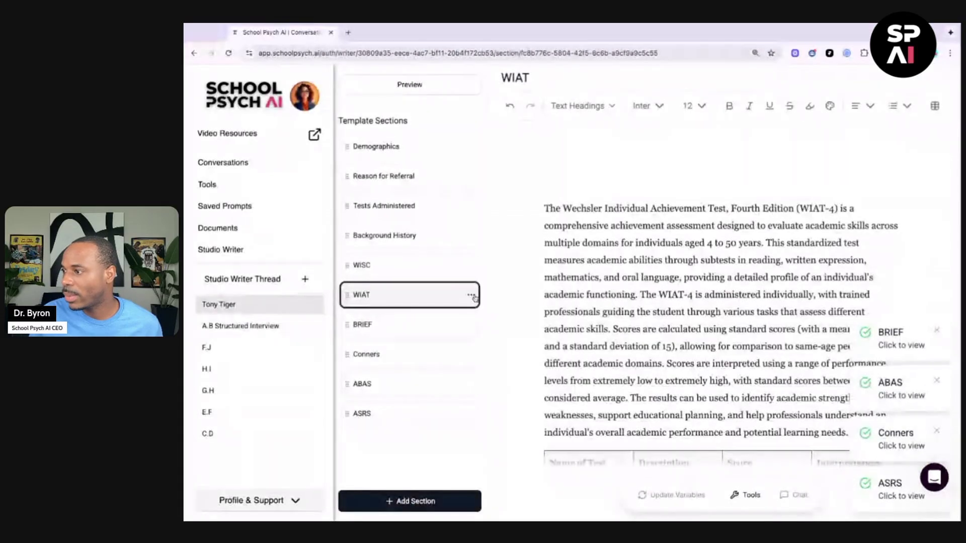
{"action": "scroll", "coordinate": [690, 285], "scroll_direction": "down", "scroll_amount": 8}
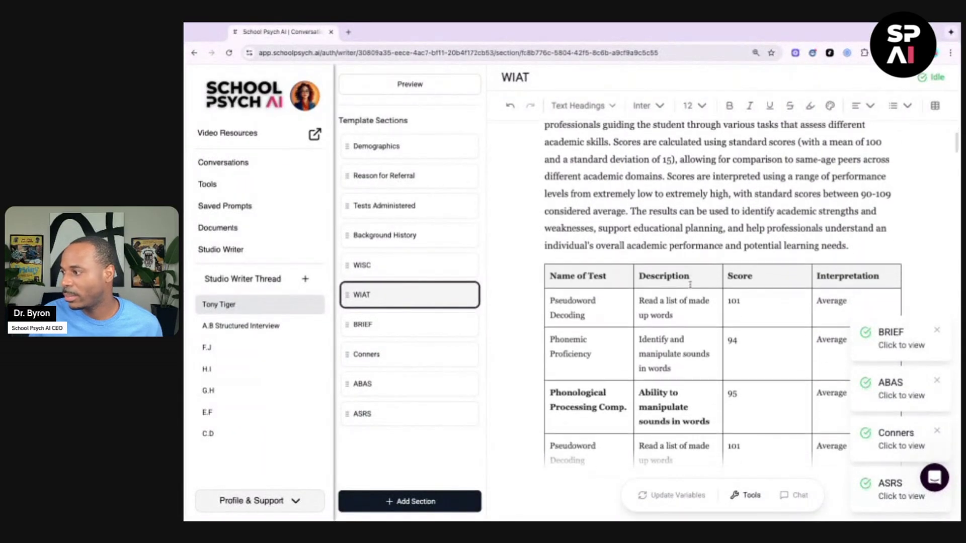
{"action": "scroll", "coordinate": [641, 284], "scroll_direction": "down", "scroll_amount": 8}
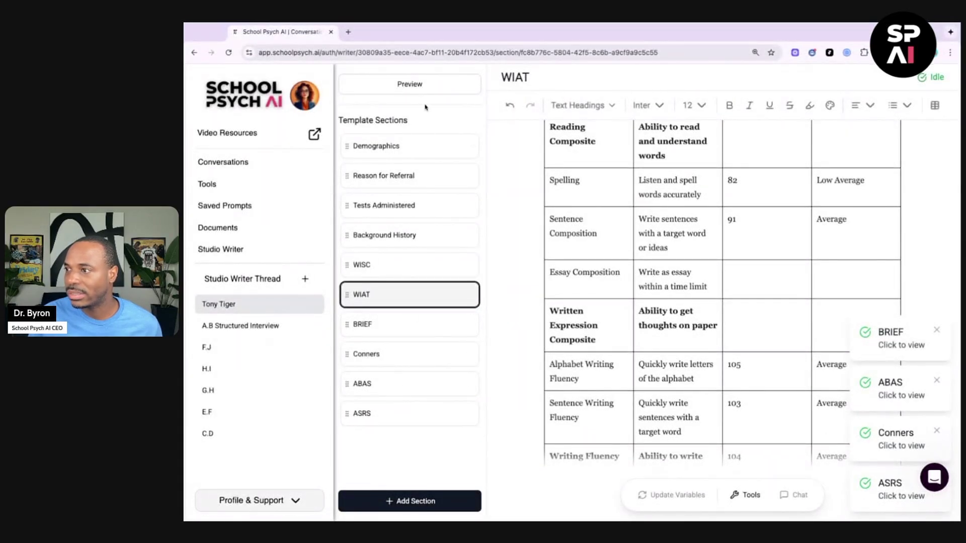
Step: In Preview, scroll from the WIAT table through BRIEF, Conners, ABAS and ASRS to Self-Regulation
{"action": "left_click", "coordinate": [400, 87]}
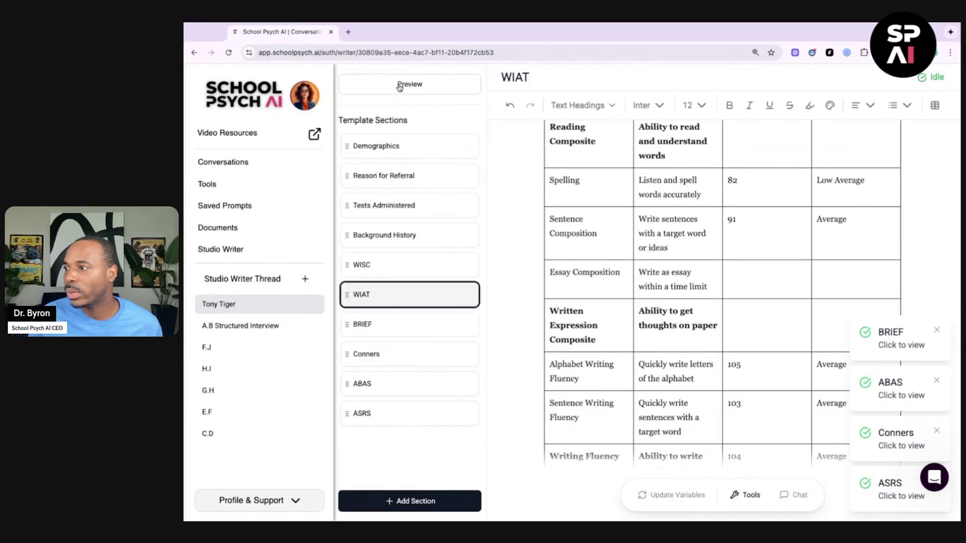
{"action": "scroll", "coordinate": [814, 208], "scroll_direction": "down", "scroll_amount": 3}
{"action": "scroll", "coordinate": [813, 208], "scroll_direction": "down", "scroll_amount": 6}
{"action": "scroll", "coordinate": [814, 209], "scroll_direction": "down", "scroll_amount": 6}
{"action": "scroll", "coordinate": [814, 208], "scroll_direction": "down", "scroll_amount": 7}
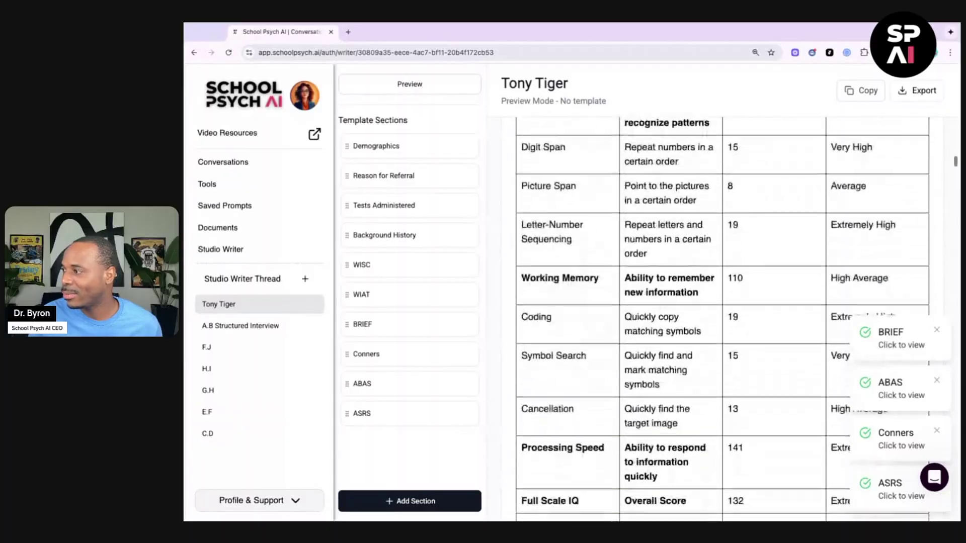
{"action": "scroll", "coordinate": [721, 322], "scroll_direction": "down", "scroll_amount": 20}
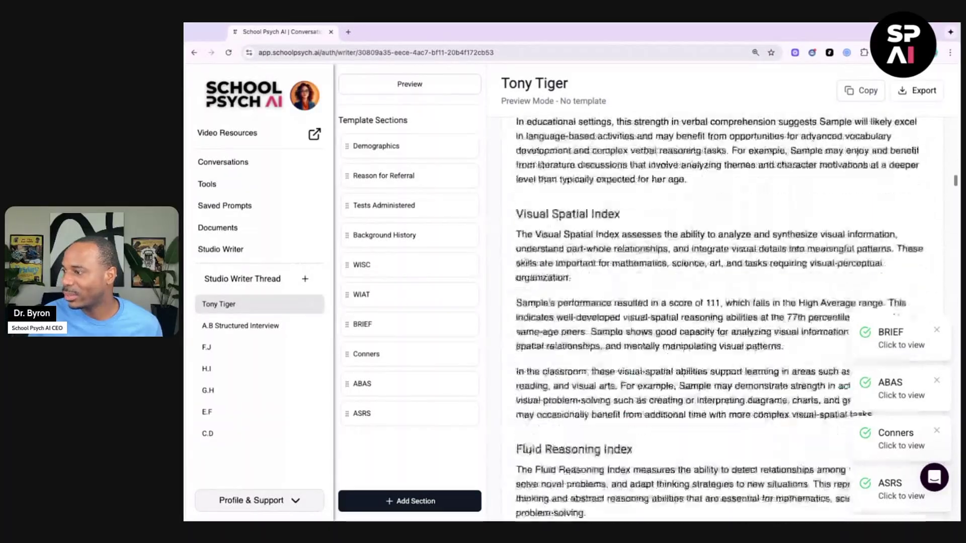
{"action": "scroll", "coordinate": [722, 322], "scroll_direction": "down", "scroll_amount": 20}
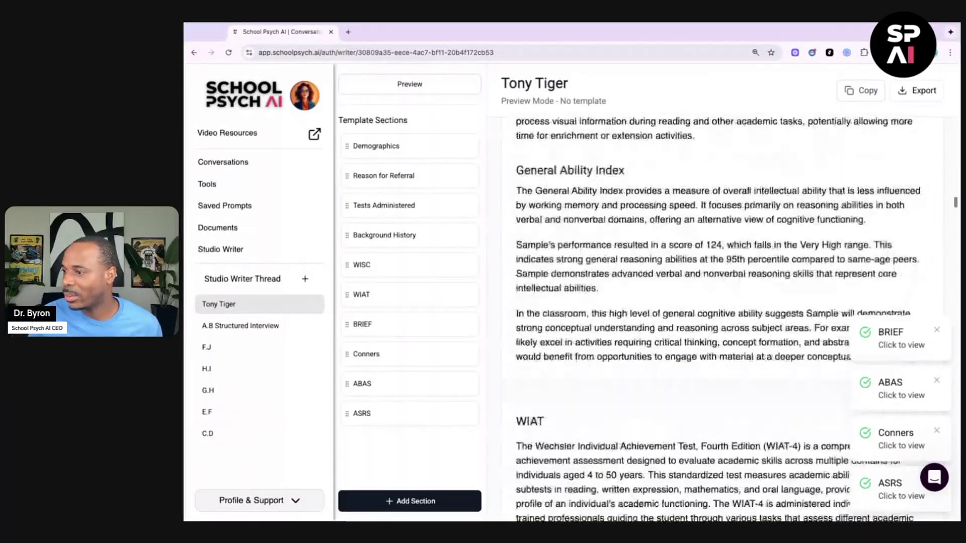
{"action": "scroll", "coordinate": [722, 321], "scroll_direction": "down", "scroll_amount": 15}
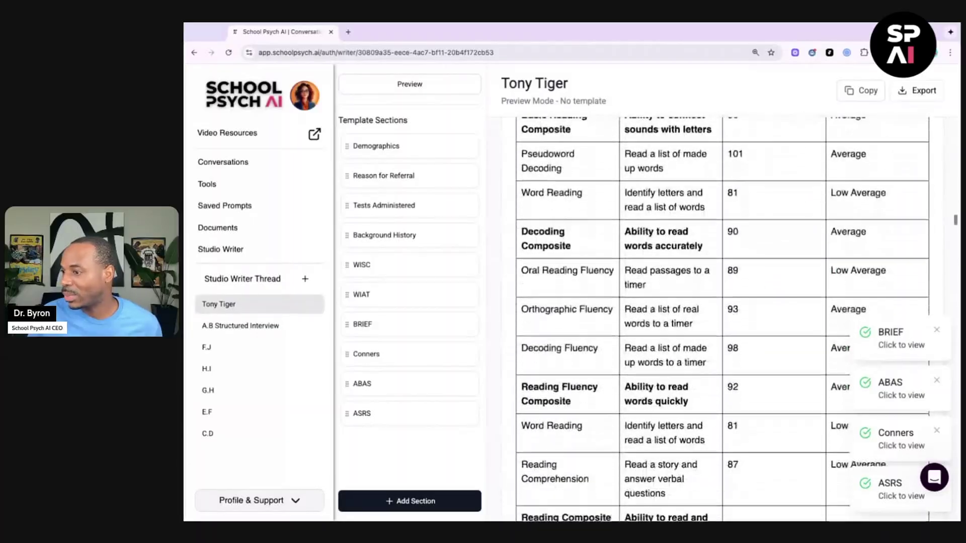
{"action": "scroll", "coordinate": [721, 322], "scroll_direction": "down", "scroll_amount": 10}
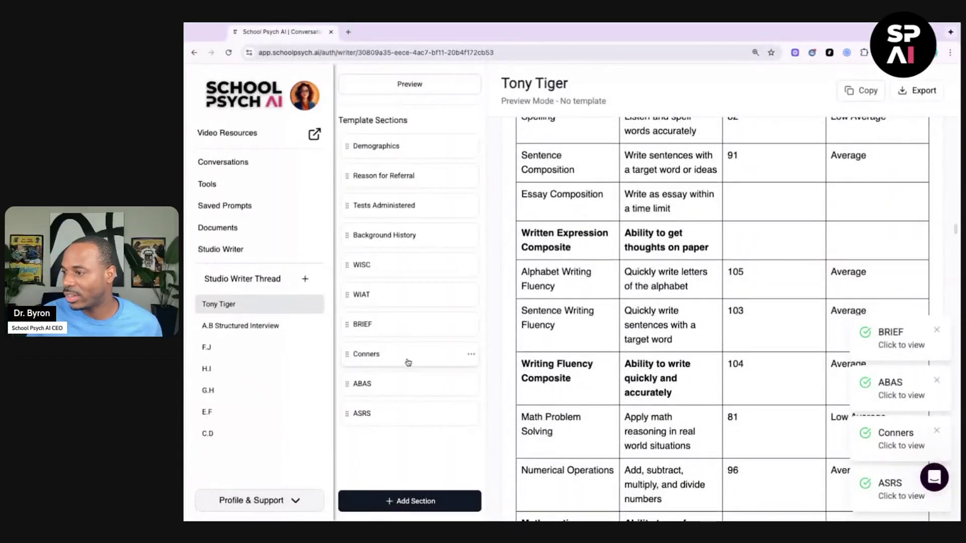
{"action": "scroll", "coordinate": [667, 320], "scroll_direction": "down", "scroll_amount": 12}
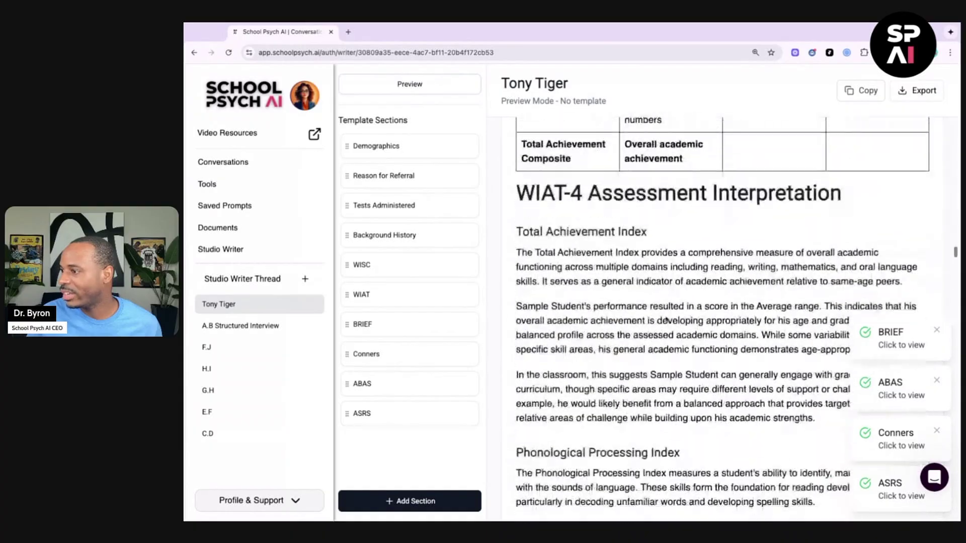
{"action": "scroll", "coordinate": [666, 320], "scroll_direction": "down", "scroll_amount": 15}
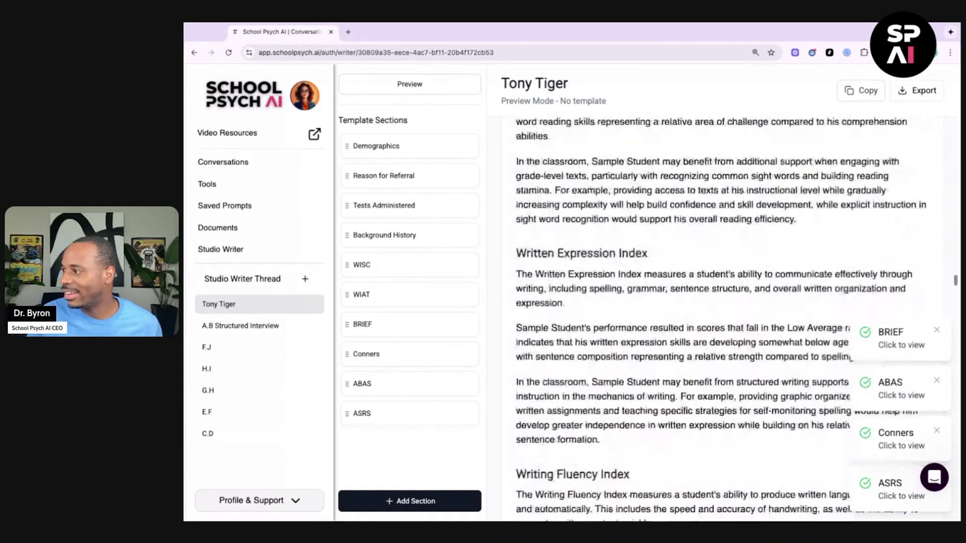
{"action": "scroll", "coordinate": [666, 320], "scroll_direction": "down", "scroll_amount": 12}
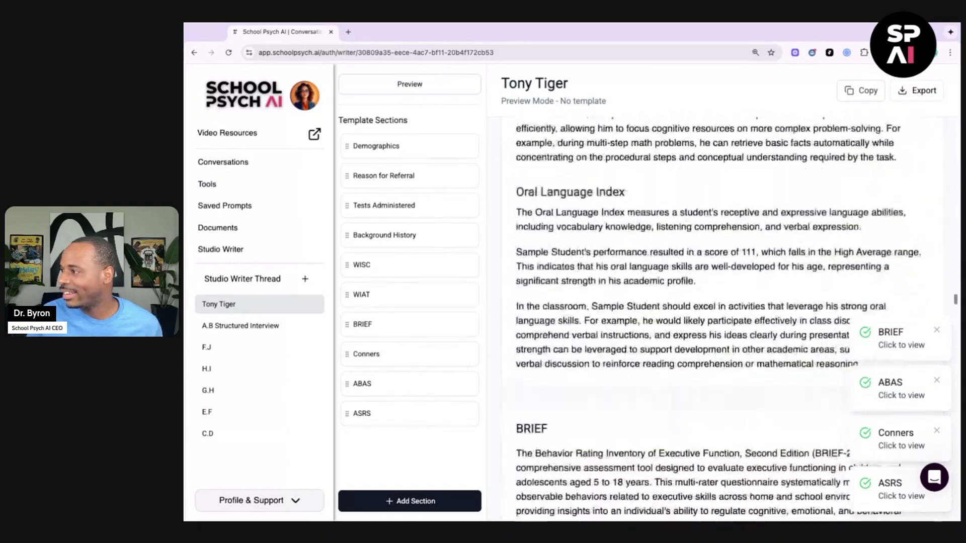
{"action": "scroll", "coordinate": [865, 160], "scroll_direction": "down", "scroll_amount": 6}
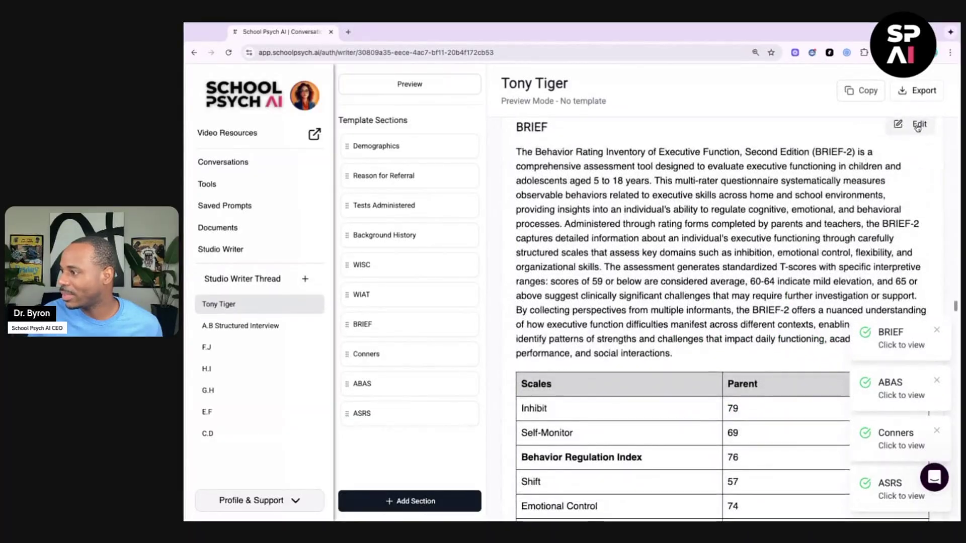
{"action": "scroll", "coordinate": [755, 238], "scroll_direction": "down", "scroll_amount": 10}
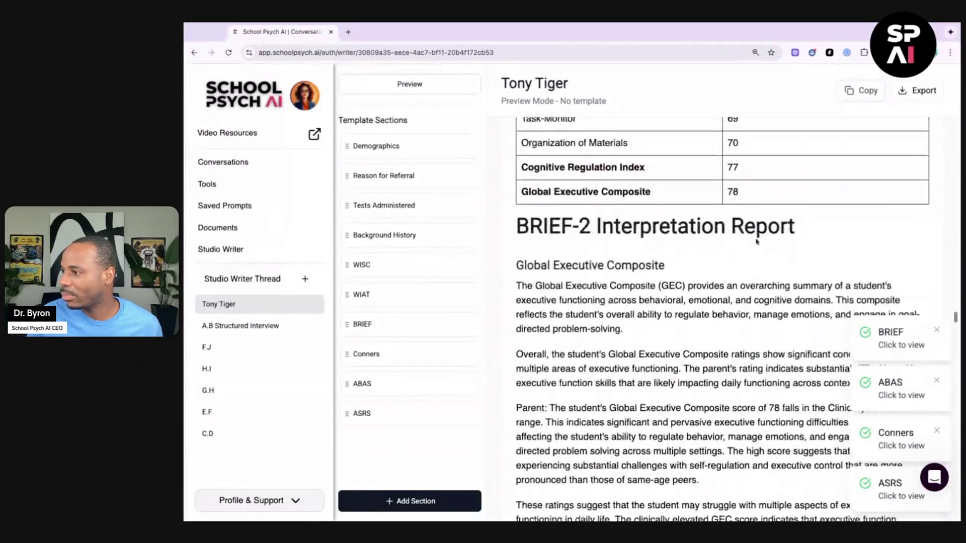
{"action": "scroll", "coordinate": [756, 242], "scroll_direction": "down", "scroll_amount": 15}
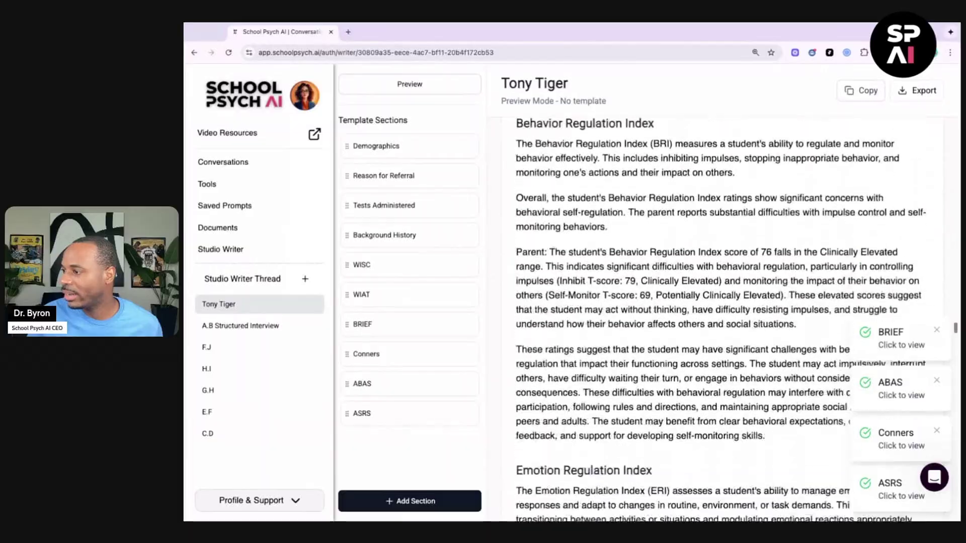
{"action": "scroll", "coordinate": [756, 242], "scroll_direction": "down", "scroll_amount": 5}
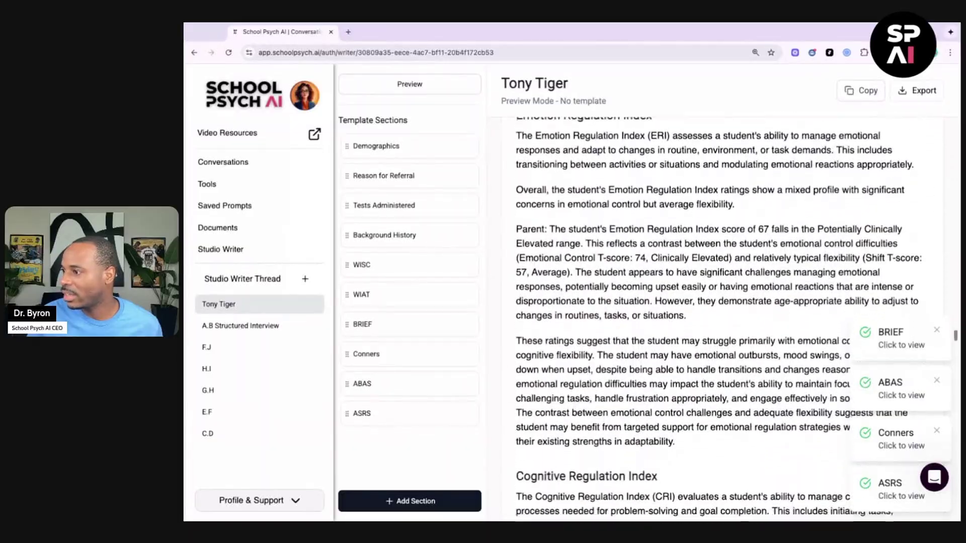
{"action": "scroll", "coordinate": [719, 321], "scroll_direction": "down", "scroll_amount": 10}
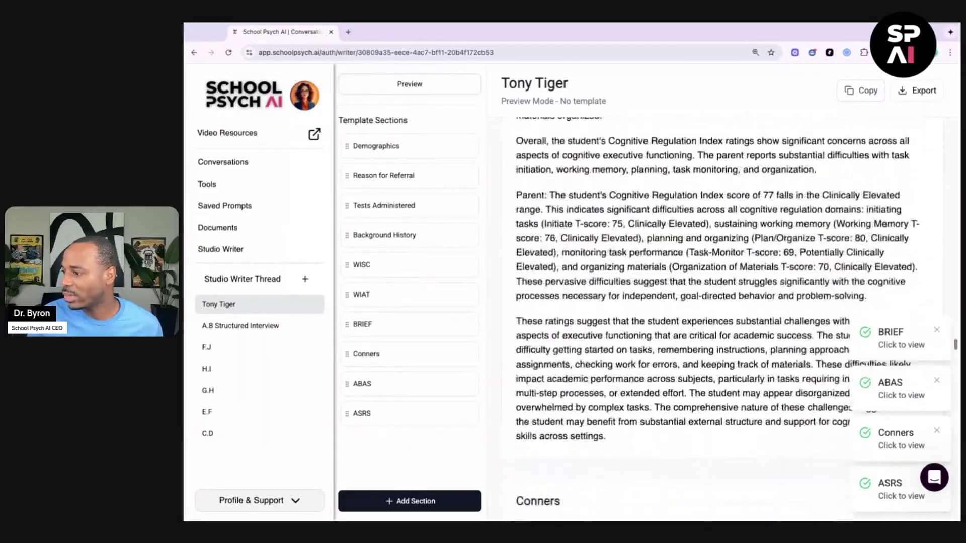
{"action": "scroll", "coordinate": [720, 322], "scroll_direction": "down", "scroll_amount": 10}
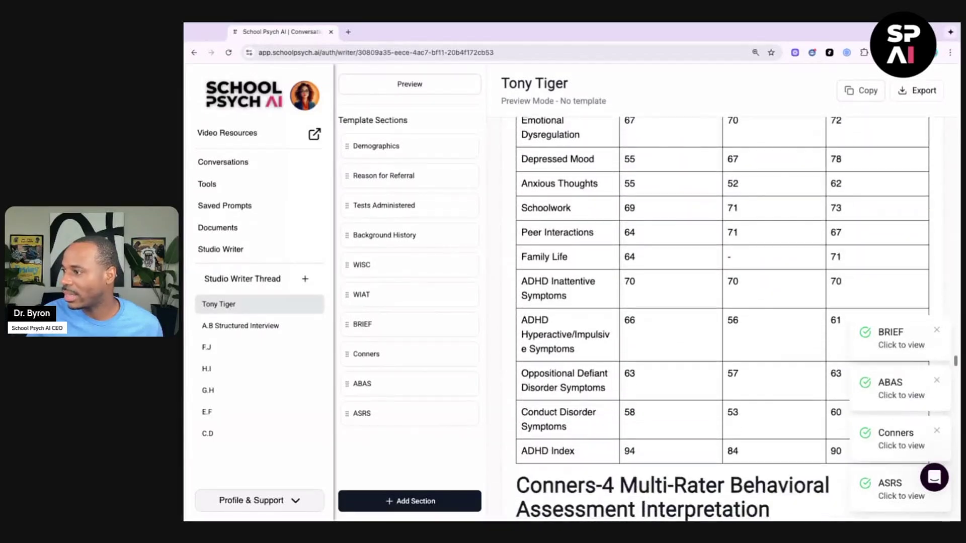
{"action": "scroll", "coordinate": [720, 322], "scroll_direction": "down", "scroll_amount": 15}
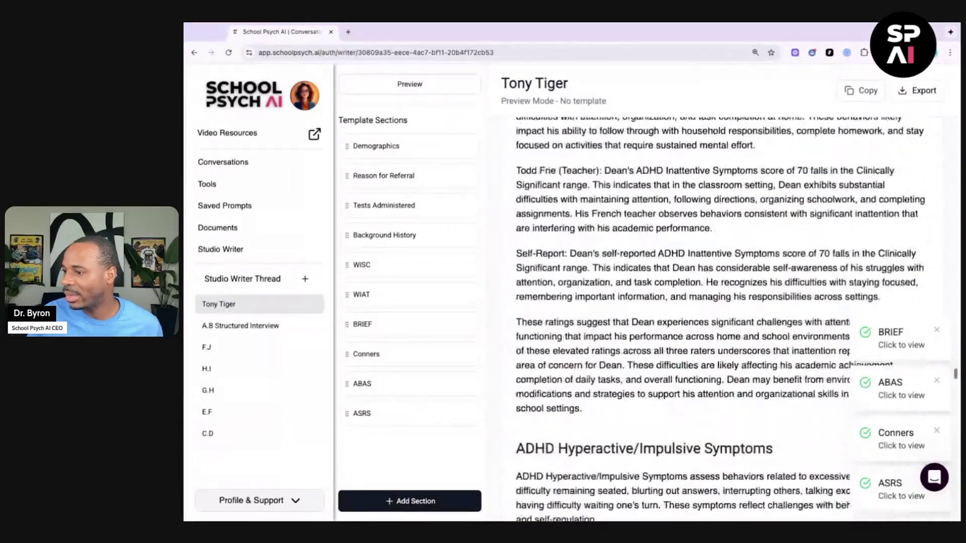
{"action": "scroll", "coordinate": [720, 322], "scroll_direction": "down", "scroll_amount": 15}
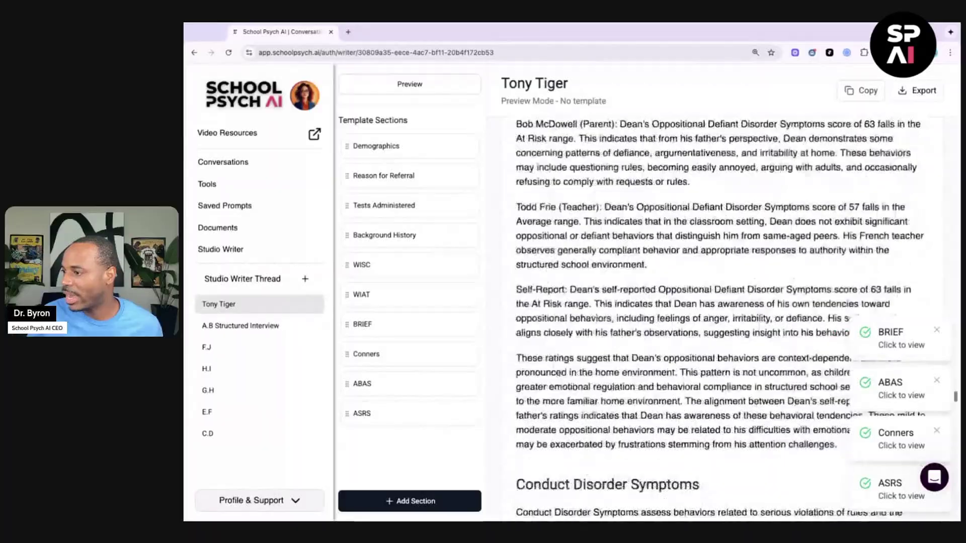
{"action": "scroll", "coordinate": [719, 322], "scroll_direction": "down", "scroll_amount": 15}
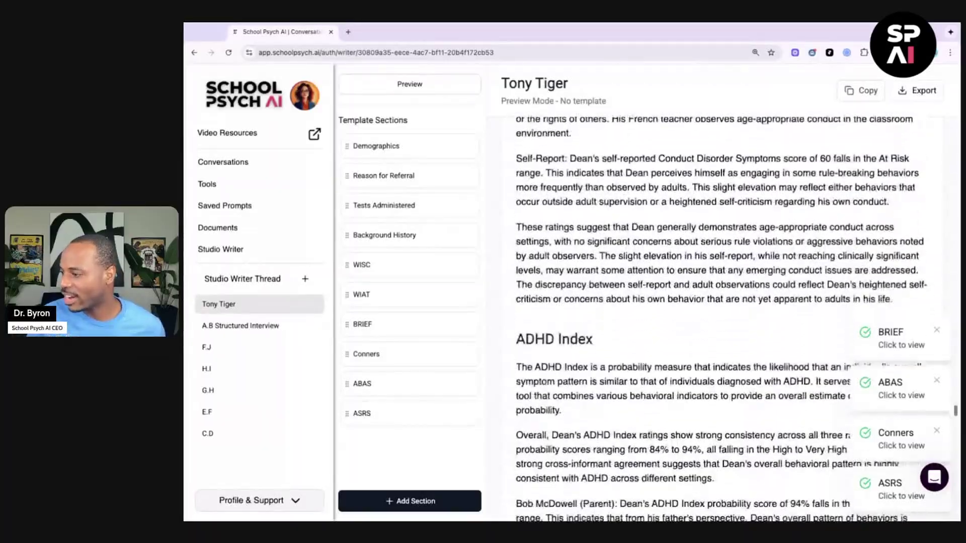
{"action": "scroll", "coordinate": [720, 322], "scroll_direction": "down", "scroll_amount": 15}
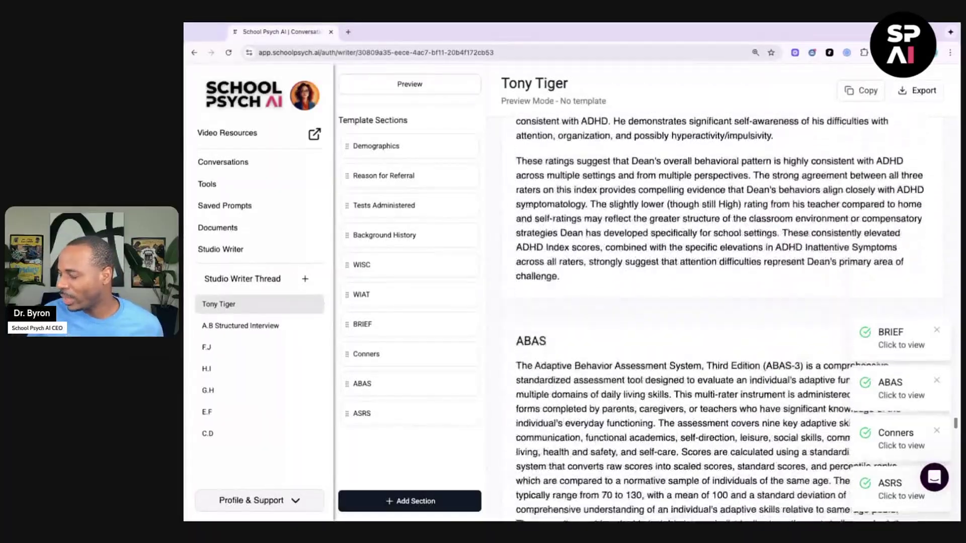
{"action": "scroll", "coordinate": [719, 322], "scroll_direction": "down", "scroll_amount": 3}
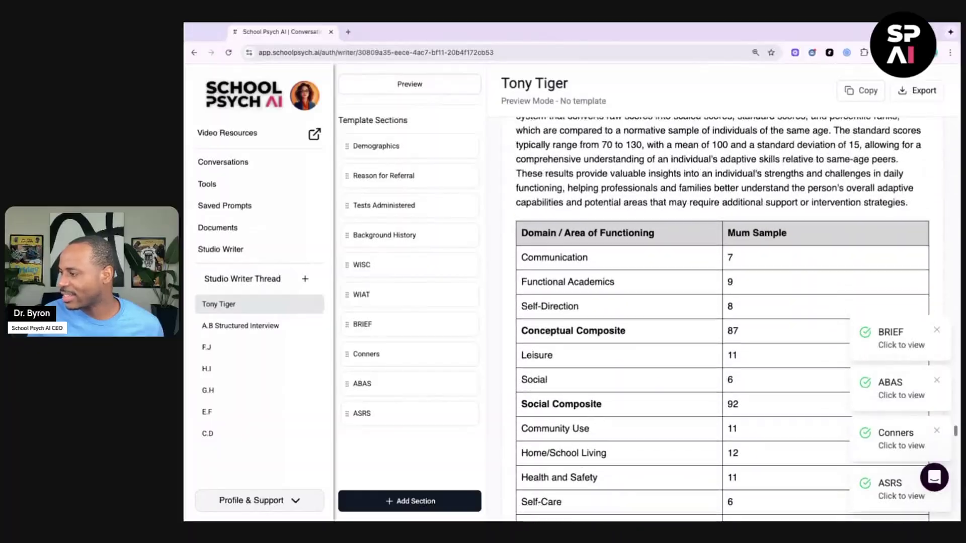
{"action": "scroll", "coordinate": [720, 322], "scroll_direction": "down", "scroll_amount": 3}
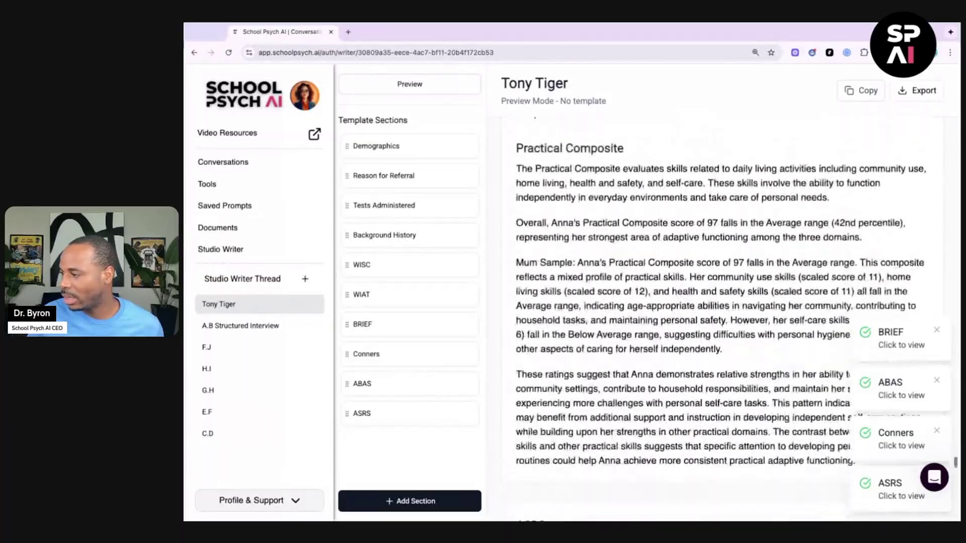
{"action": "scroll", "coordinate": [720, 322], "scroll_direction": "down", "scroll_amount": 20}
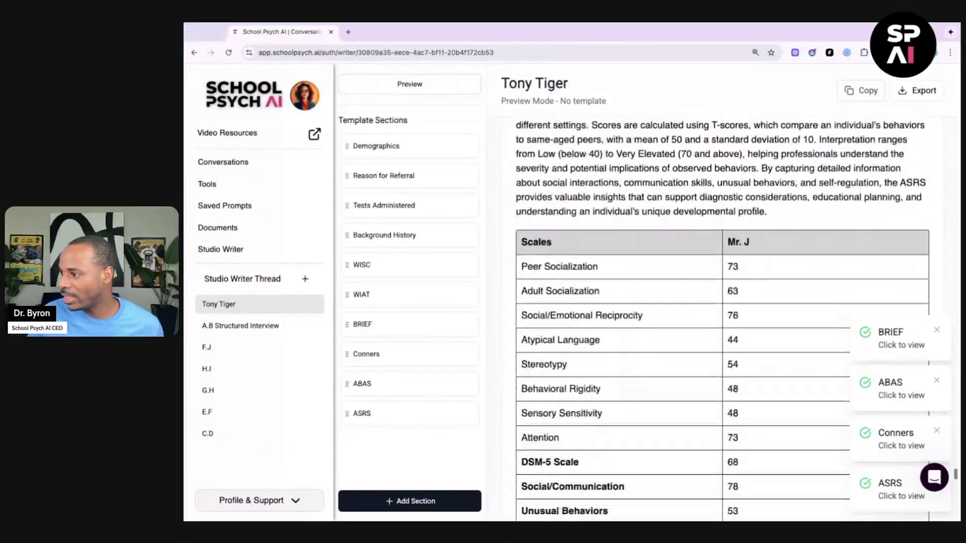
{"action": "scroll", "coordinate": [720, 321], "scroll_direction": "down", "scroll_amount": 20}
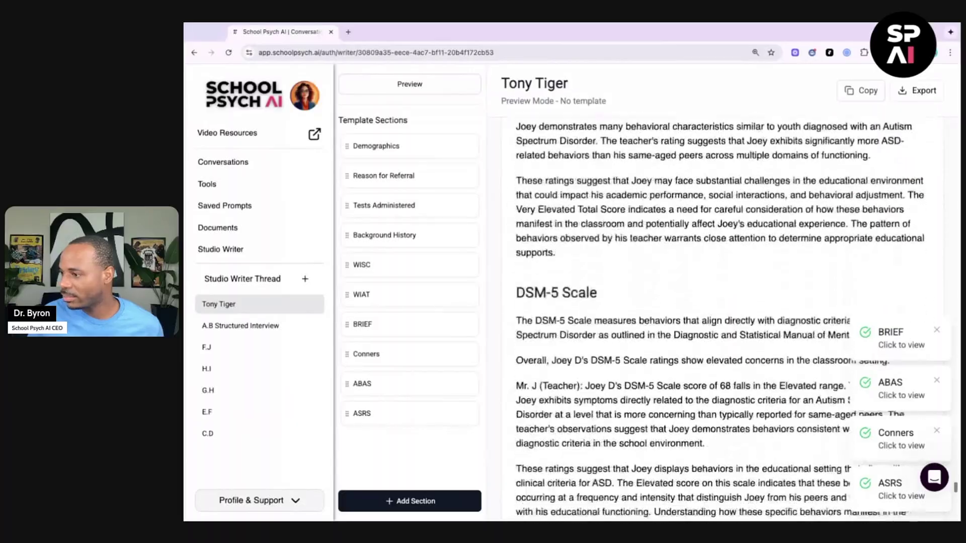
{"action": "scroll", "coordinate": [719, 322], "scroll_direction": "down", "scroll_amount": 20}
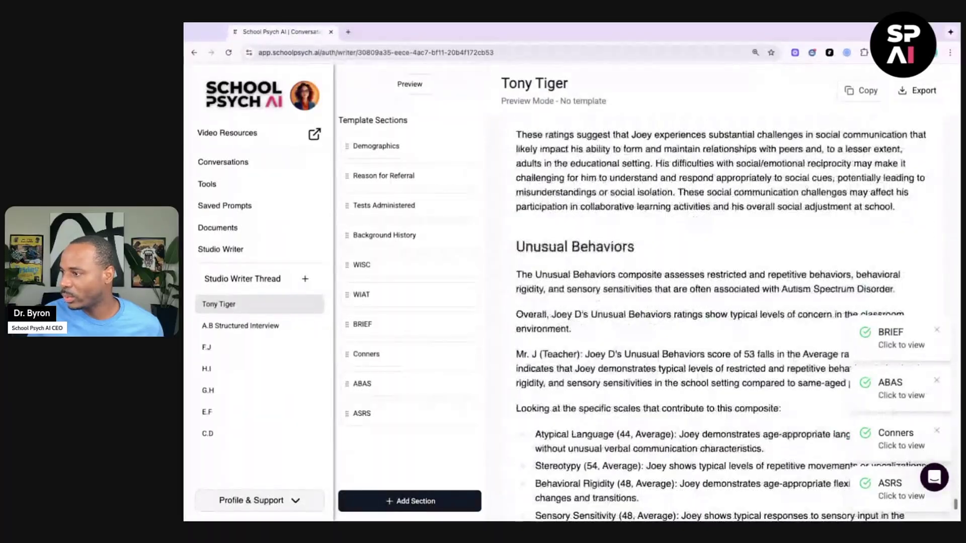
{"action": "scroll", "coordinate": [720, 322], "scroll_direction": "down", "scroll_amount": 4}
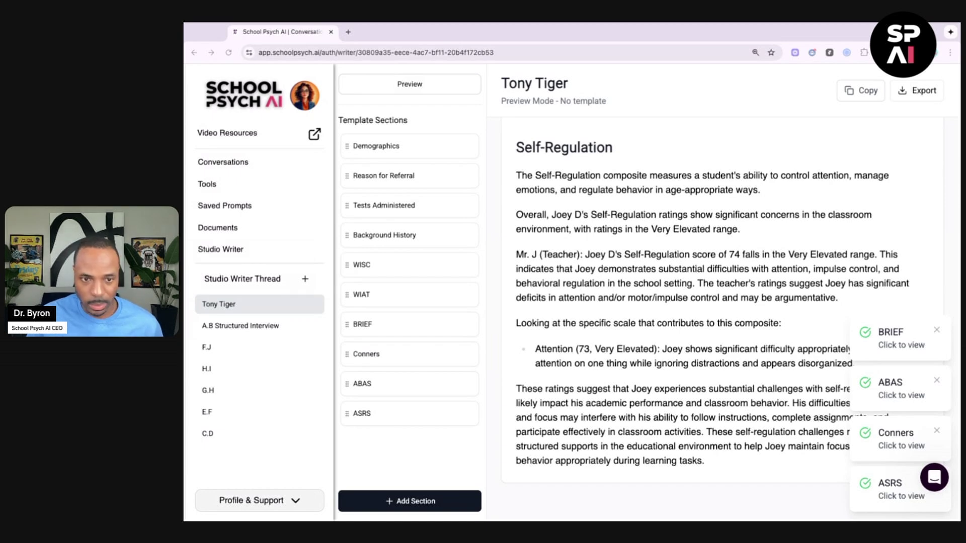
Step: Create an empty 'Behavioral Observation' section at the end of the report
{"action": "left_click", "coordinate": [414, 502]}
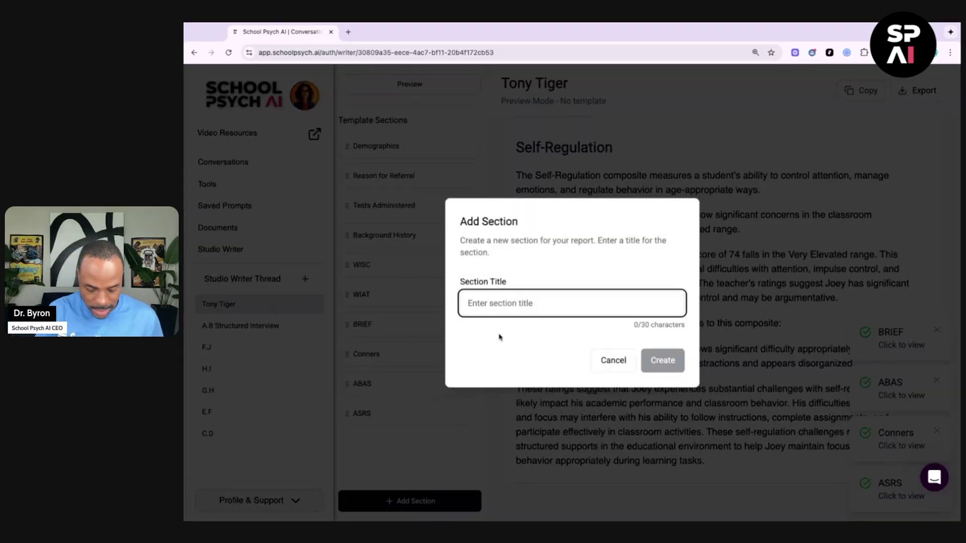
{"action": "type", "text": "Behavioral Observation"}
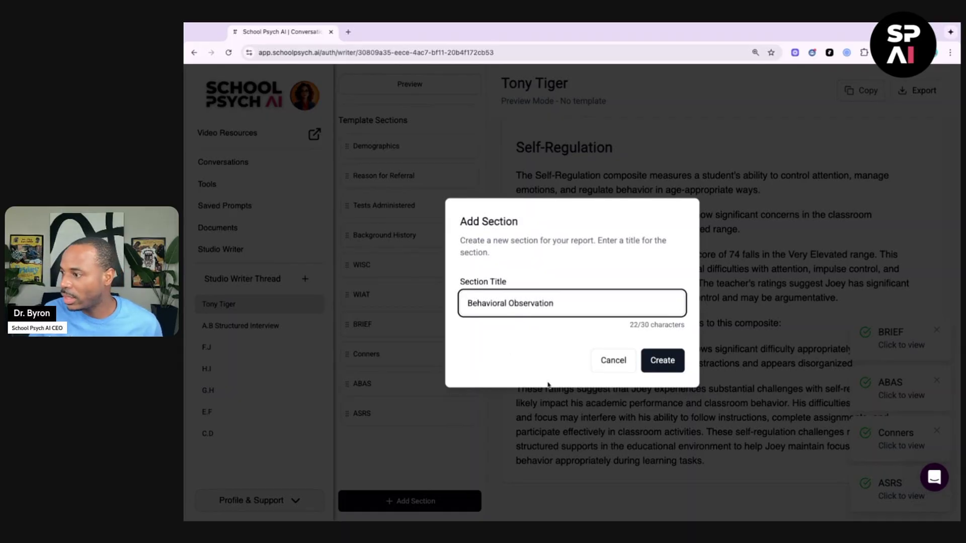
{"action": "left_click", "coordinate": [669, 362]}
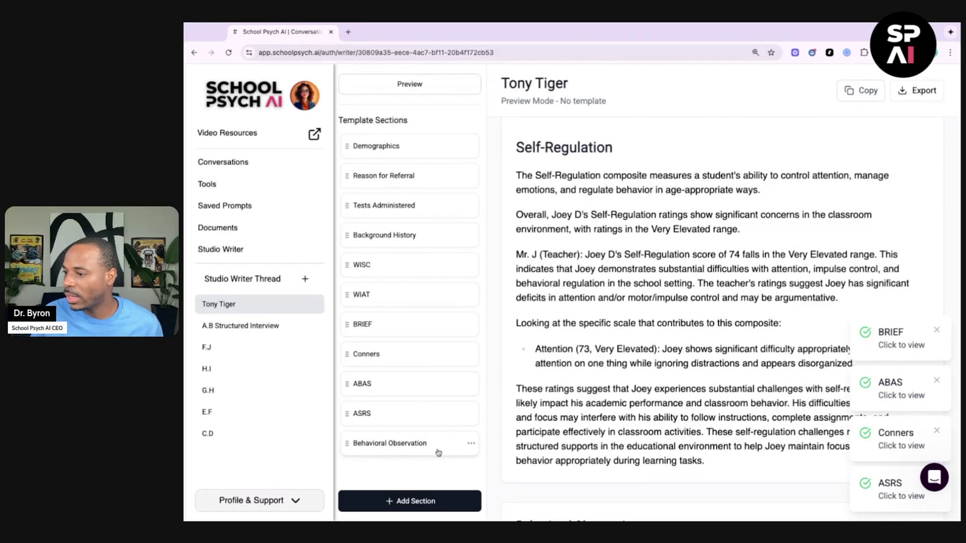
Step: Move Behavioral Observation up to follow Tests Administered, ahead of Background History
{"action": "left_click", "coordinate": [438, 452]}
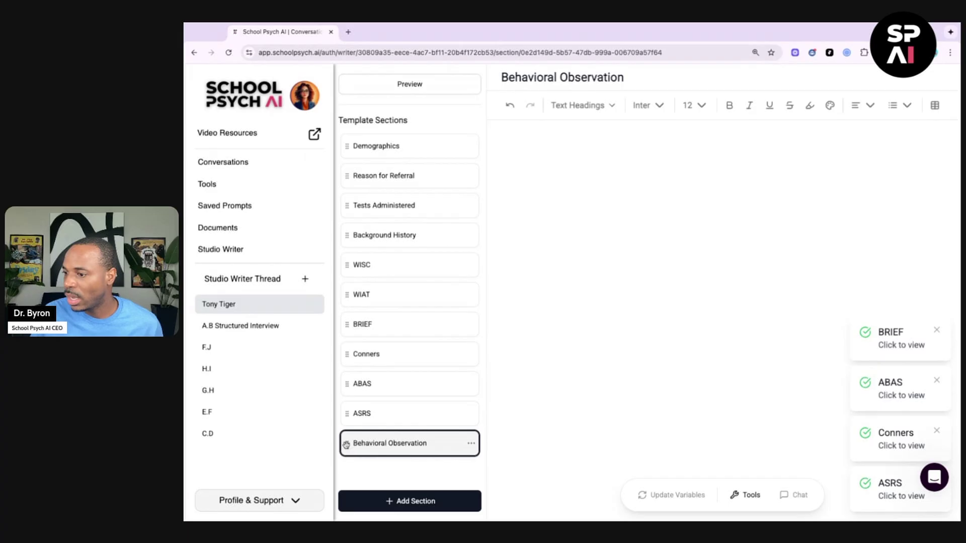
{"action": "left_click_drag", "start_coordinate": [346, 443], "coordinate": [350, 233]}
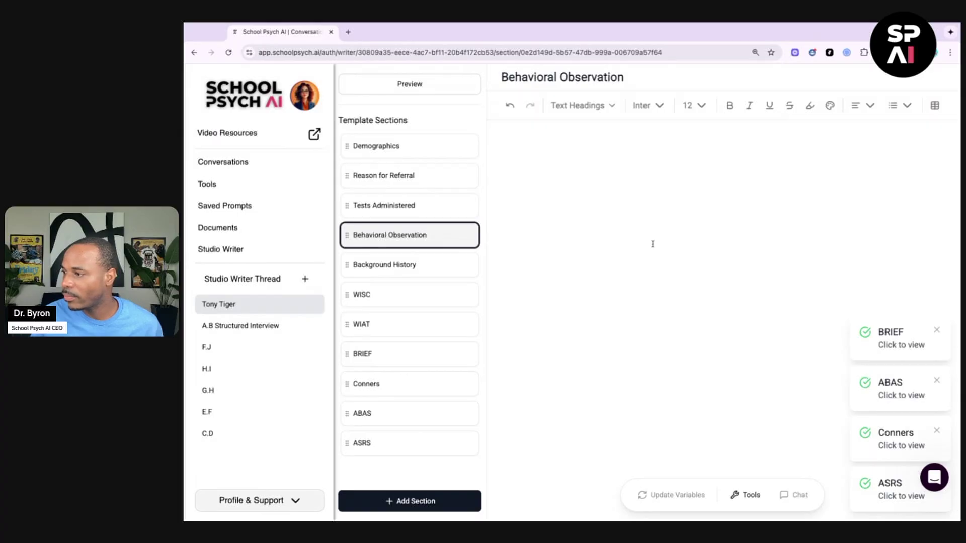
{"action": "left_click", "coordinate": [621, 232]}
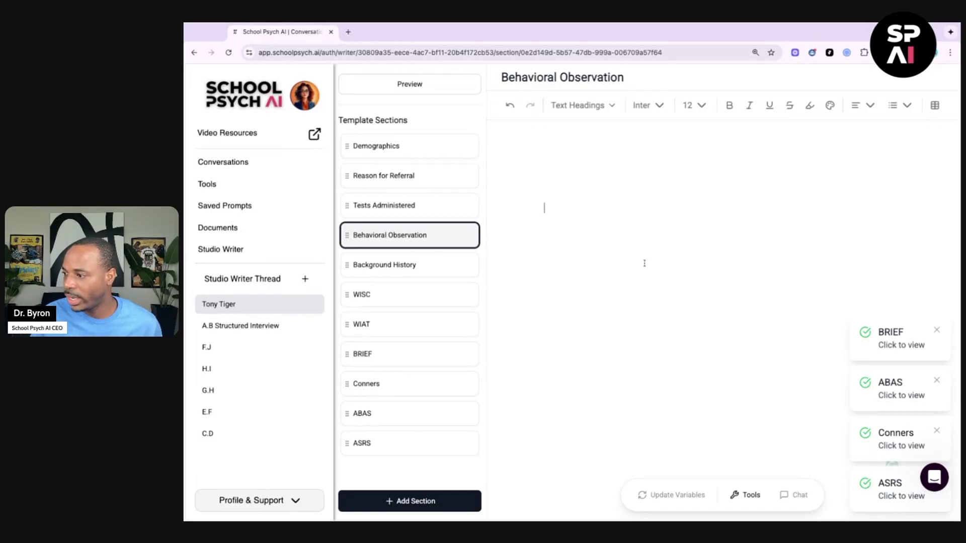
{"action": "left_click", "coordinate": [744, 495]}
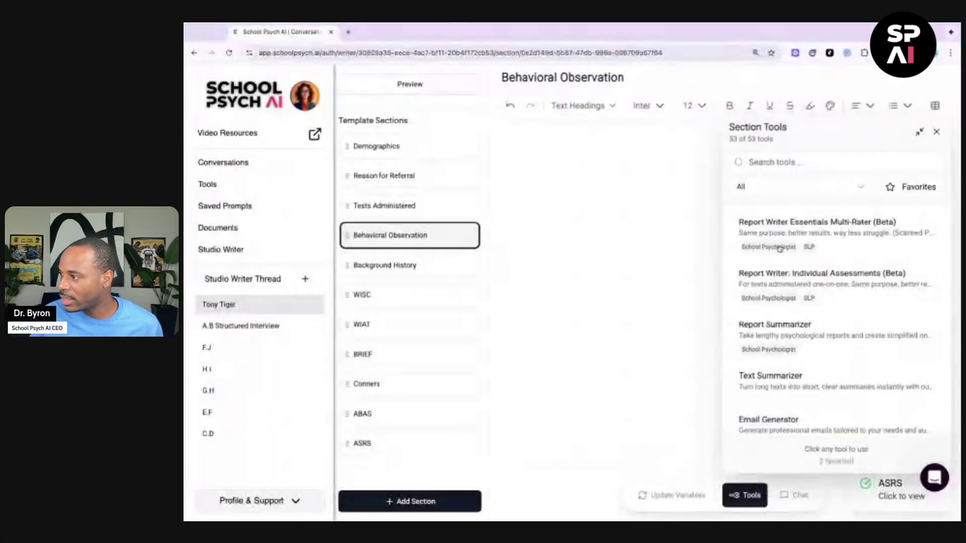
Step: Open the Behavioral Observation narrative tool and paste the observation notes as text input
{"action": "left_click", "coordinate": [773, 162]}
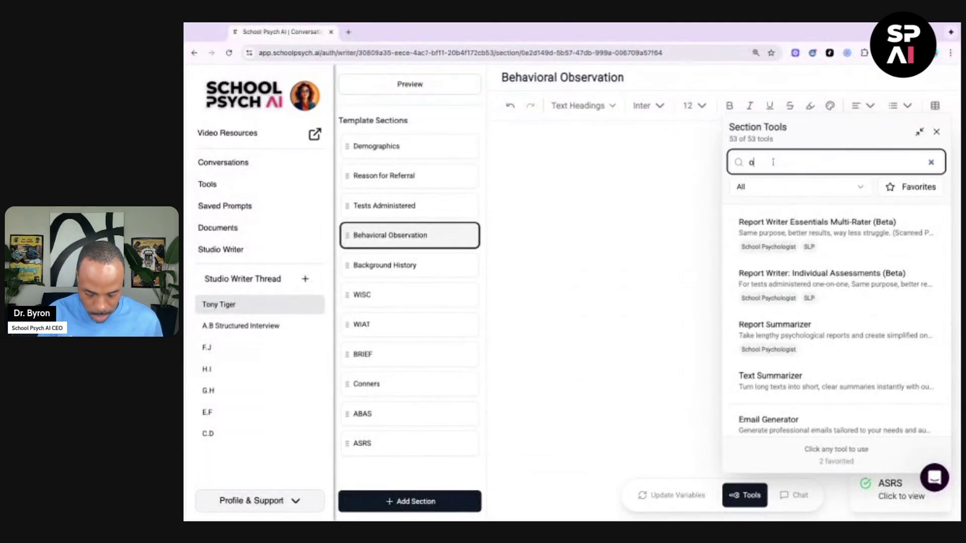
{"action": "type", "text": "observa"}
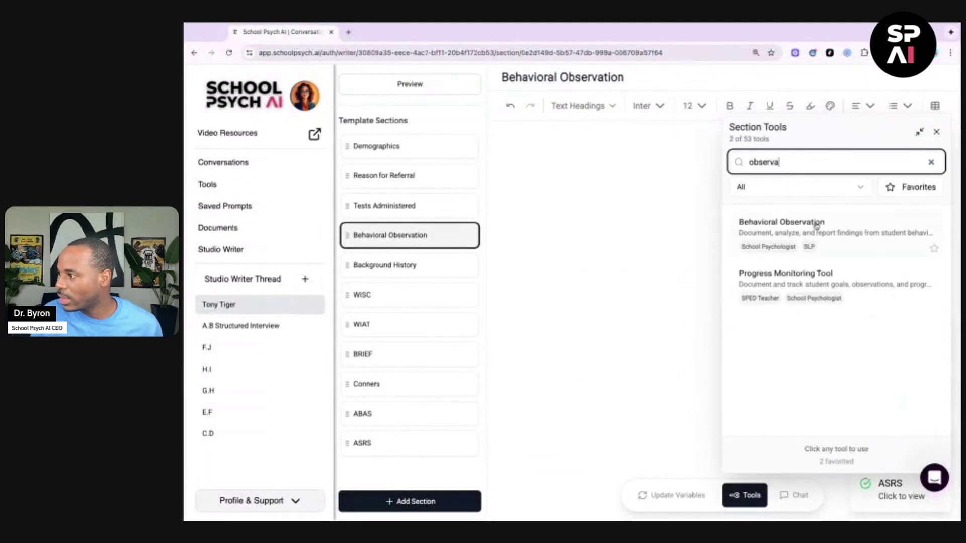
{"action": "left_click", "coordinate": [816, 226]}
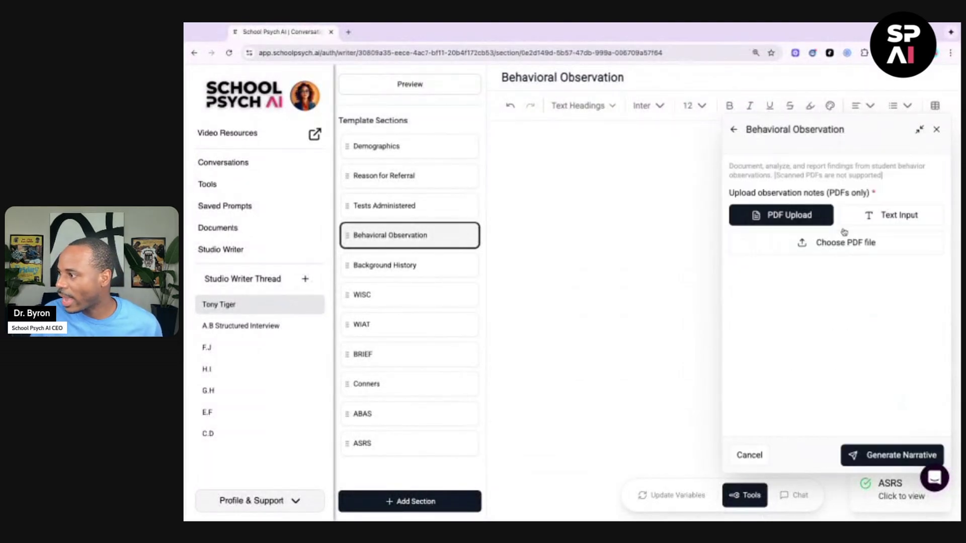
{"action": "left_click", "coordinate": [882, 218]}
{"action": "left_click", "coordinate": [798, 247]}
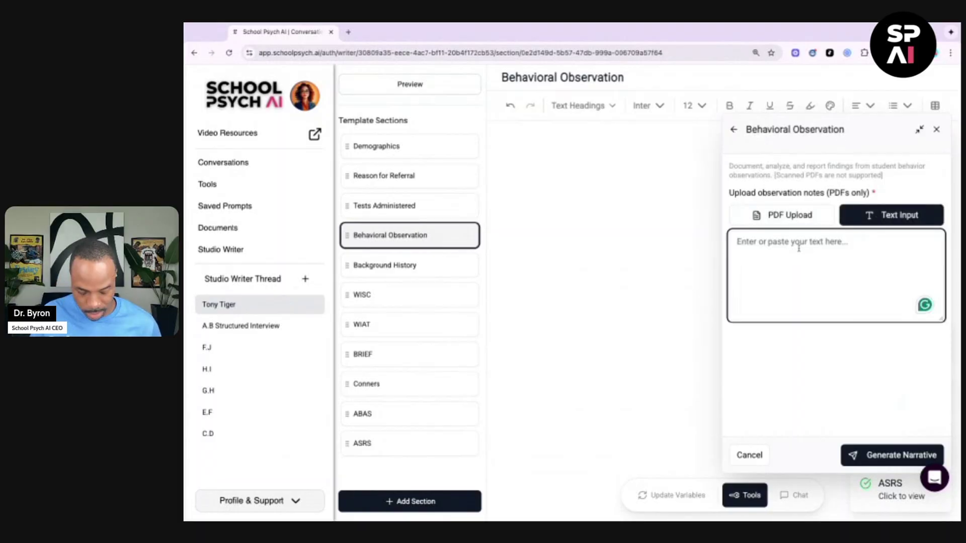
{"action": "key", "text": "ctrl+v"}
{"action": "scroll", "coordinate": [807, 277], "scroll_direction": "up", "scroll_amount": 3}
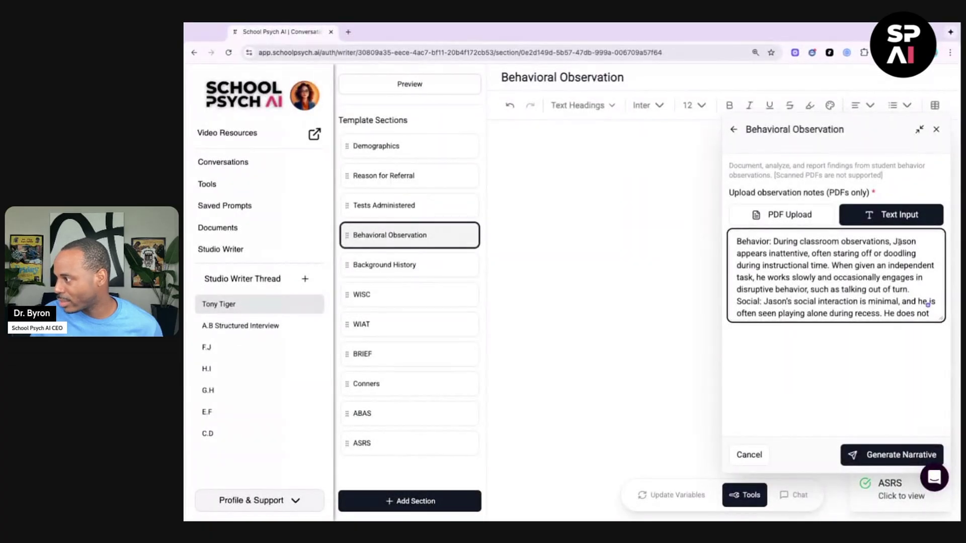
Step: Replace the old student name with the current student's name in both places and generate the narrative
{"action": "key", "text": "shift+Left"}
{"action": "key", "text": "shift+Left"}
{"action": "key", "text": "shift+Left"}
{"action": "key", "text": "shift+Left"}
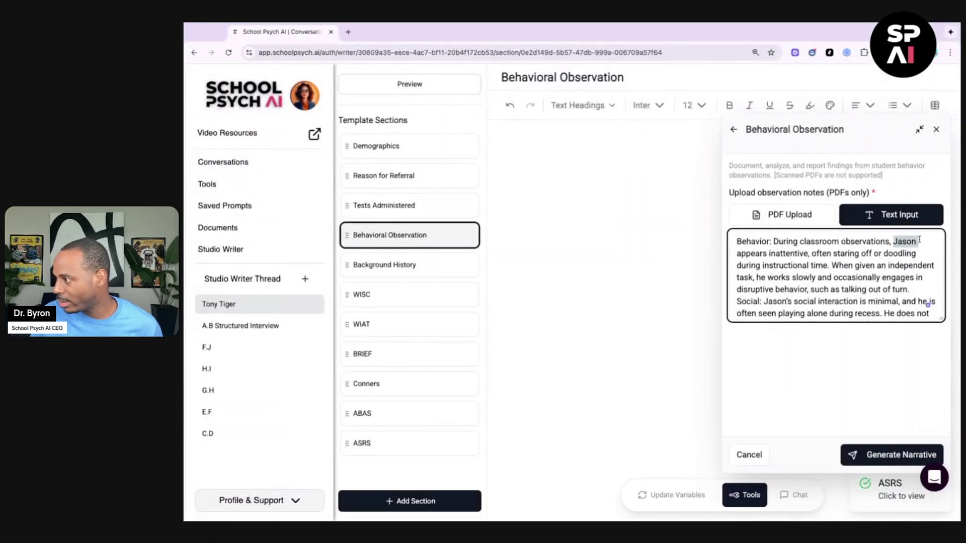
{"action": "type", "text": "Tony"}
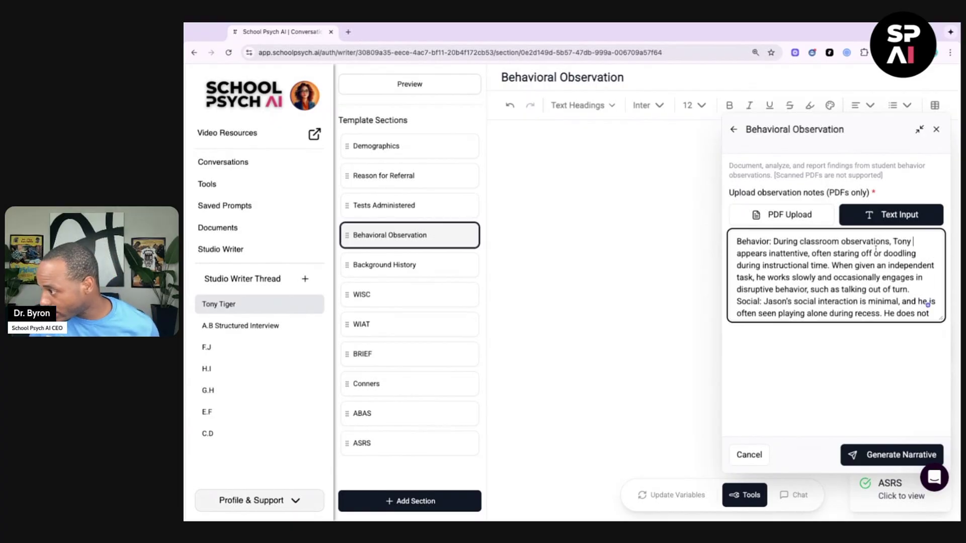
{"action": "left_click", "coordinate": [782, 302]}
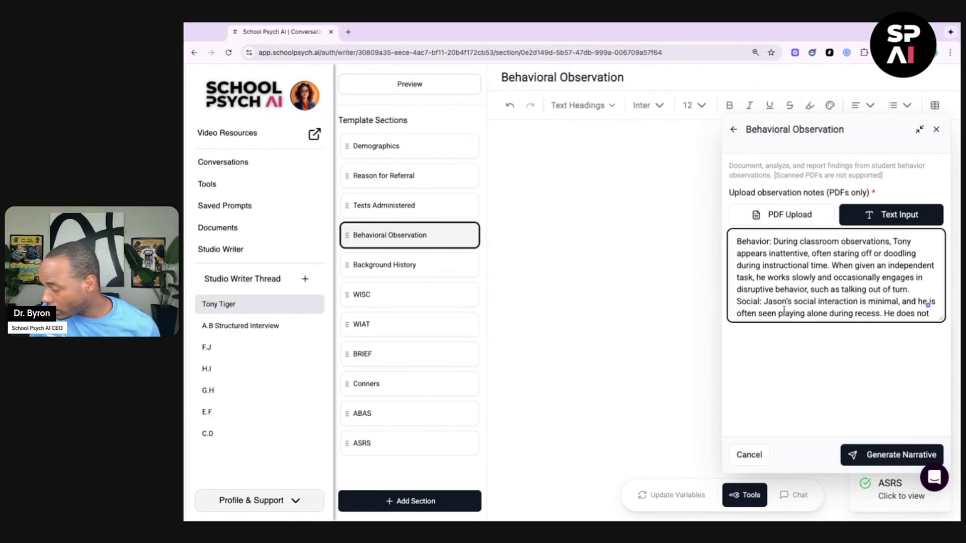
{"action": "key", "text": "BackSpace"}
{"action": "key", "text": "BackSpace"}
{"action": "key", "text": "BackSpace"}
{"action": "key", "text": "BackSpace"}
{"action": "key", "text": "BackSpace"}
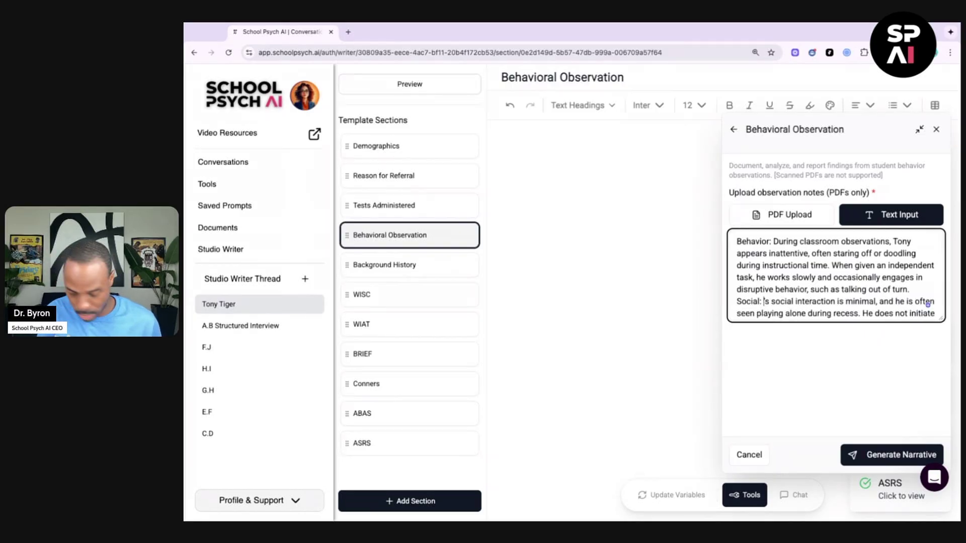
{"action": "type", "text": "Tony"}
{"action": "scroll", "coordinate": [835, 274], "scroll_direction": "down", "scroll_amount": 2}
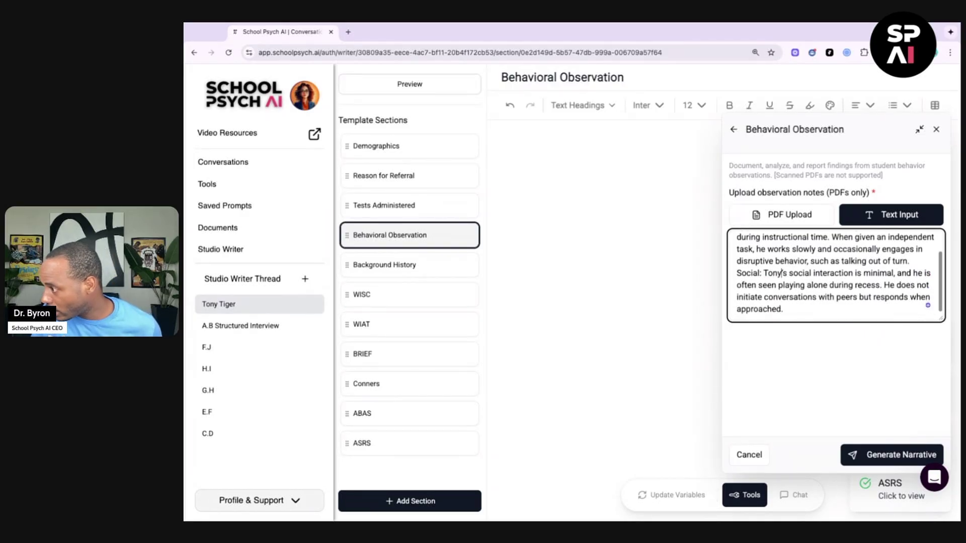
{"action": "left_click", "coordinate": [865, 455]}
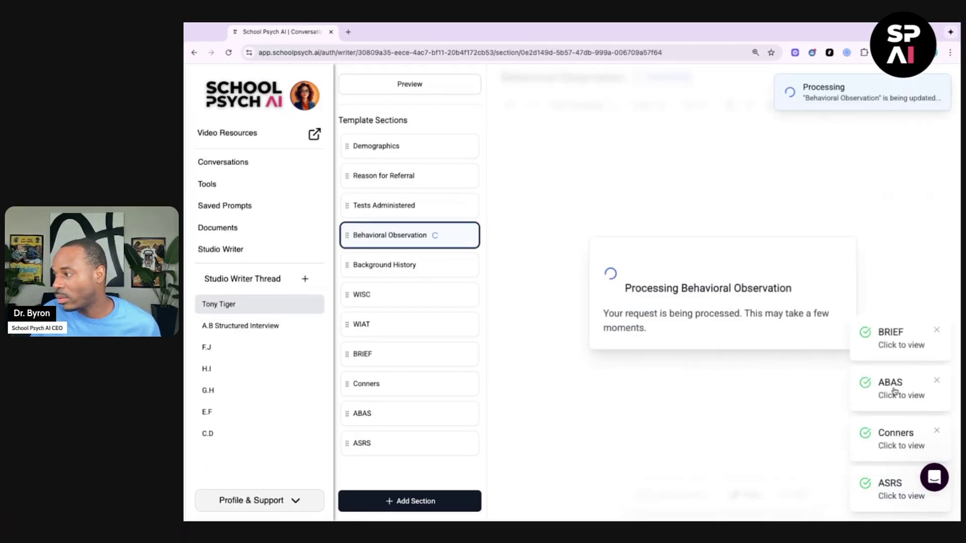
Step: Dismiss the BRIEF, ABAS and Conners notifications
{"action": "left_click", "coordinate": [936, 330]}
{"action": "left_click", "coordinate": [937, 380]}
{"action": "left_click", "coordinate": [937, 430]}
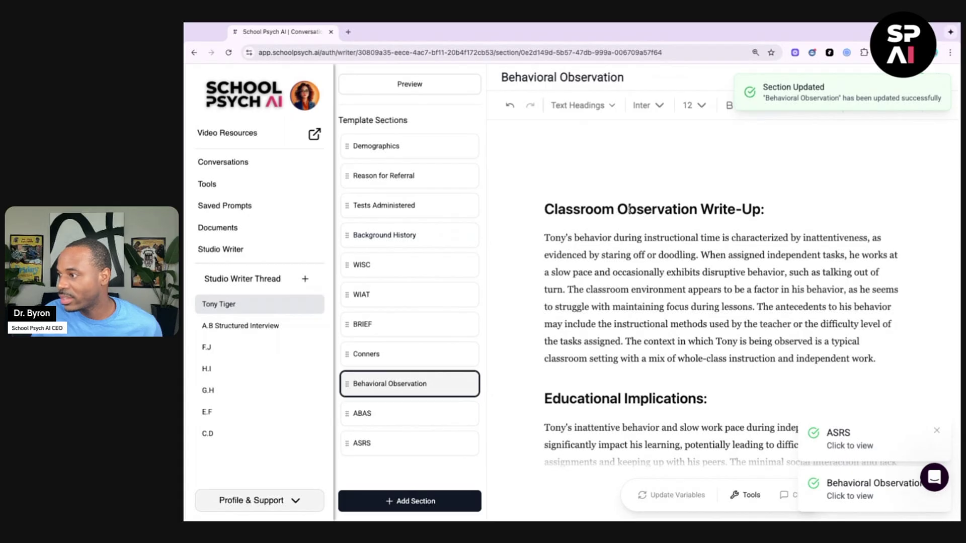
Step: Reposition Behavioral Observation directly after Tests Administered in the section list
{"action": "scroll", "coordinate": [644, 290], "scroll_direction": "down", "scroll_amount": 4}
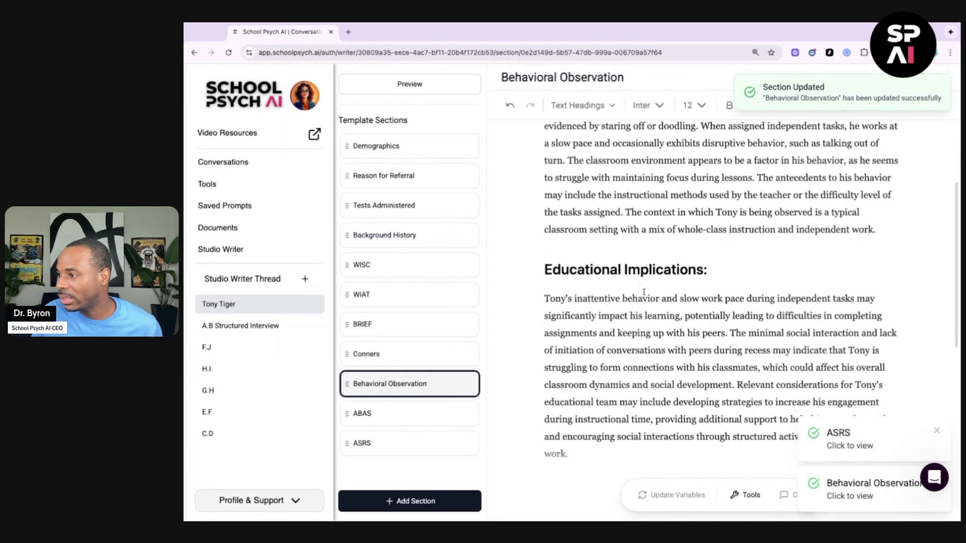
{"action": "scroll", "coordinate": [644, 291], "scroll_direction": "down", "scroll_amount": 1}
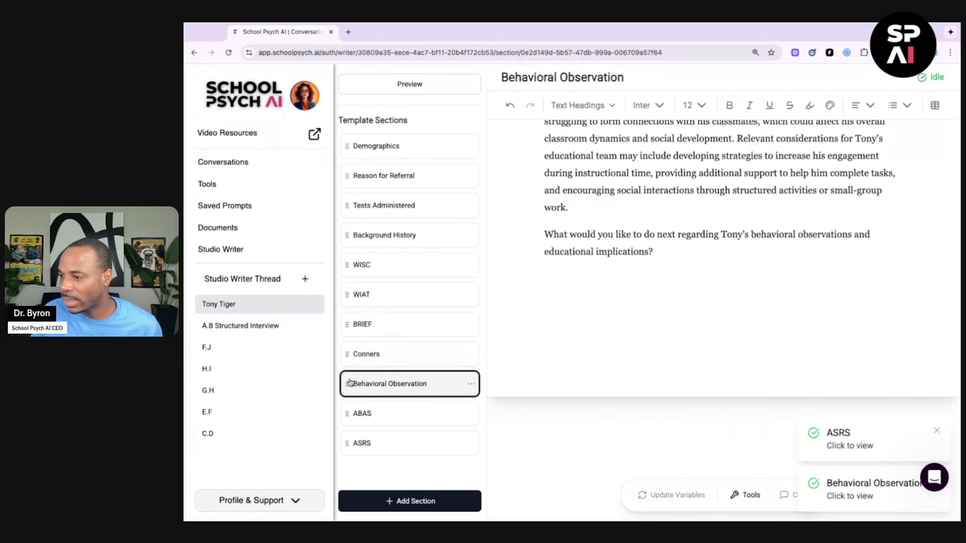
{"action": "left_click_drag", "start_coordinate": [347, 384], "coordinate": [342, 232]}
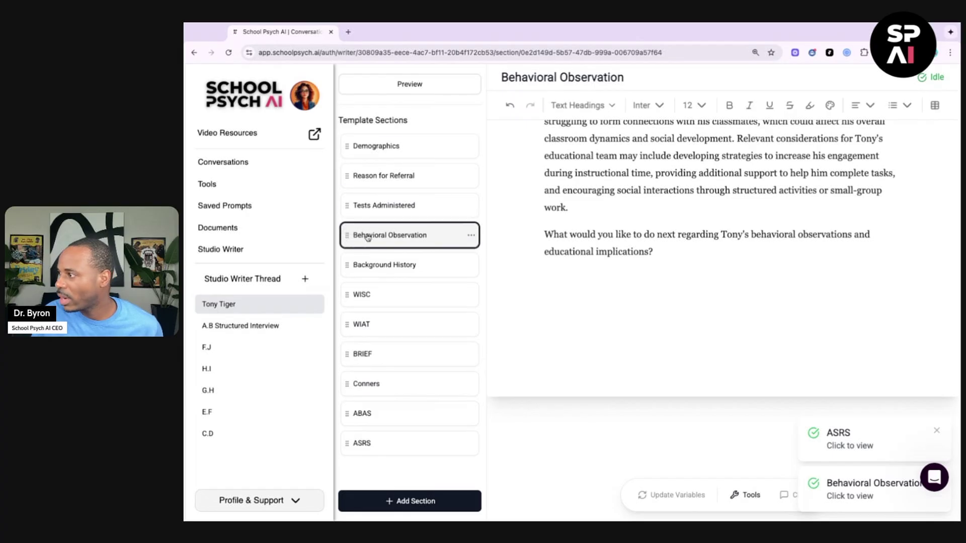
{"action": "left_click", "coordinate": [388, 268]}
{"action": "left_click", "coordinate": [394, 236]}
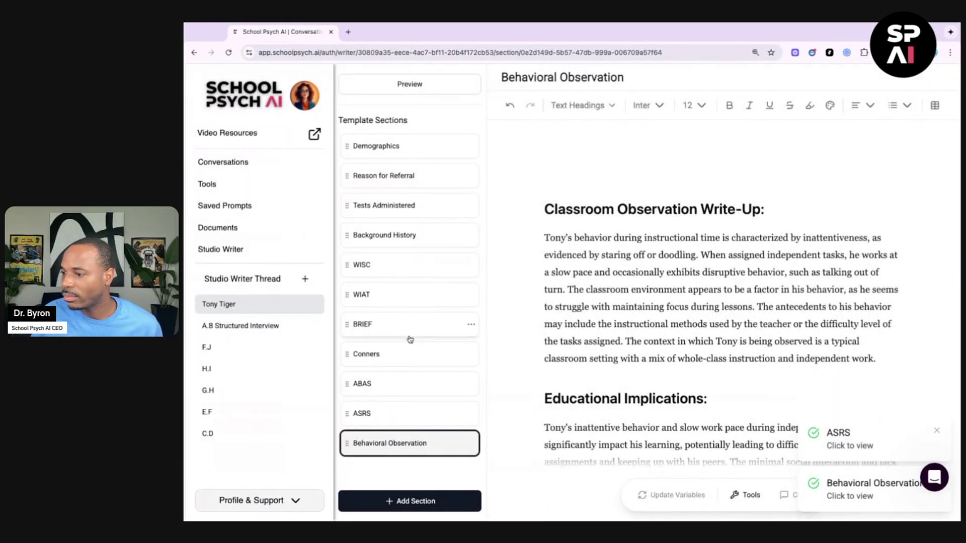
{"action": "left_click_drag", "start_coordinate": [346, 444], "coordinate": [346, 444]}
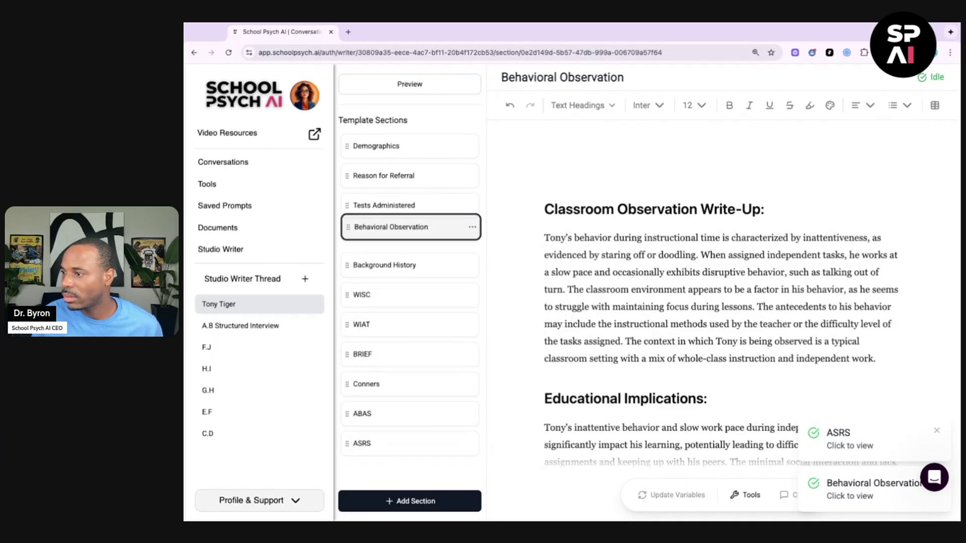
{"action": "scroll", "coordinate": [649, 388], "scroll_direction": "down", "scroll_amount": 5}
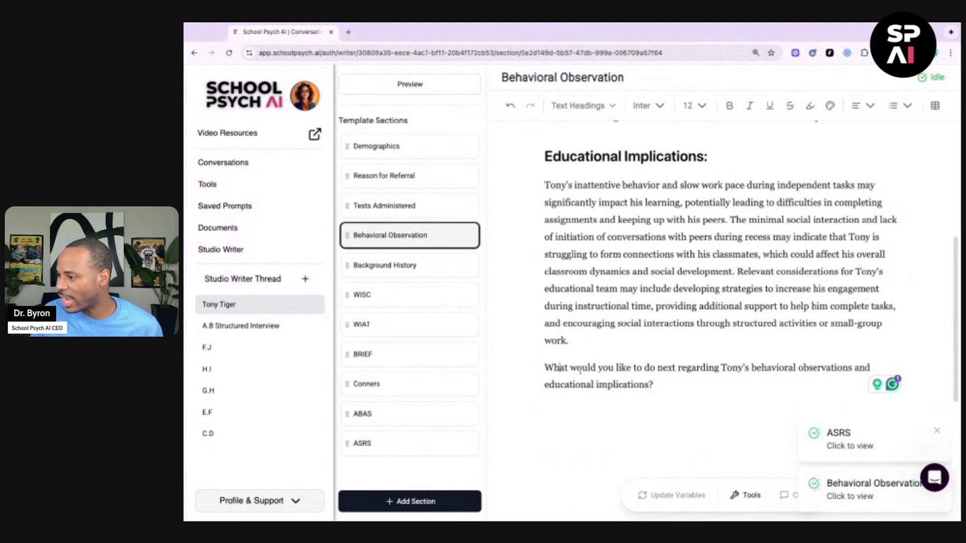
Step: Delete the AI's closing follow-up question paragraph and the leftover empty line
{"action": "key", "text": "ctrl+shift+Left"}
{"action": "key", "text": "ctrl+shift+Left"}
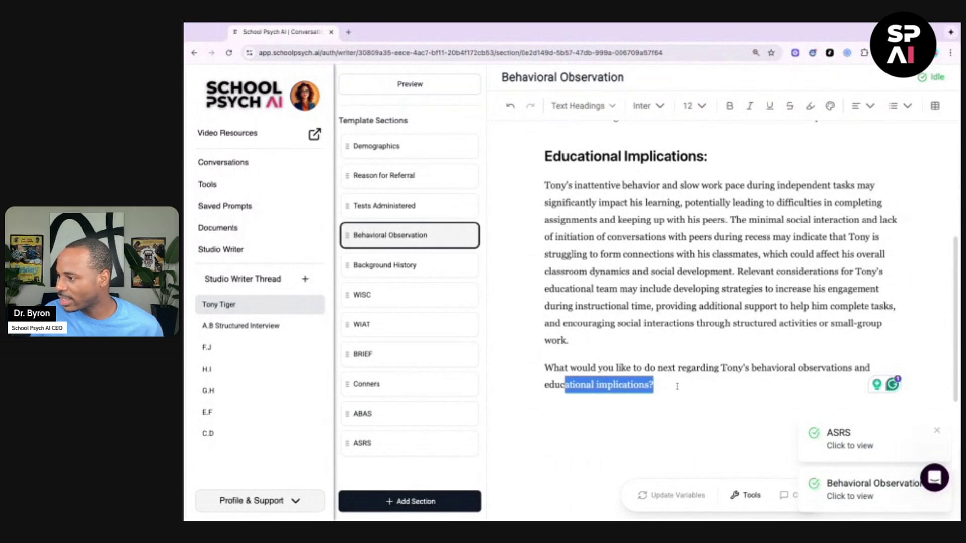
{"action": "key", "text": "shift+Up"}
{"action": "key", "text": "shift+Home"}
{"action": "key", "text": "BackSpace"}
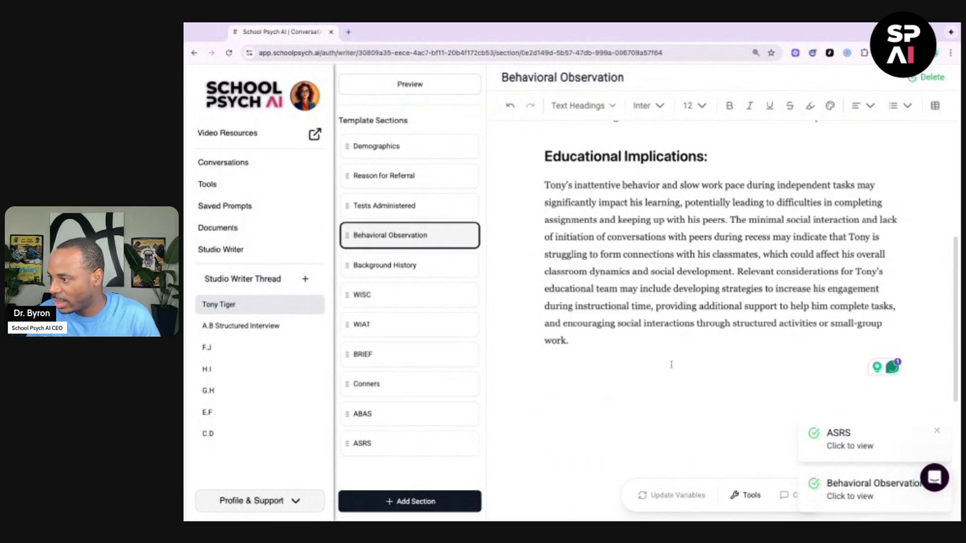
{"action": "key", "text": "BackSpace"}
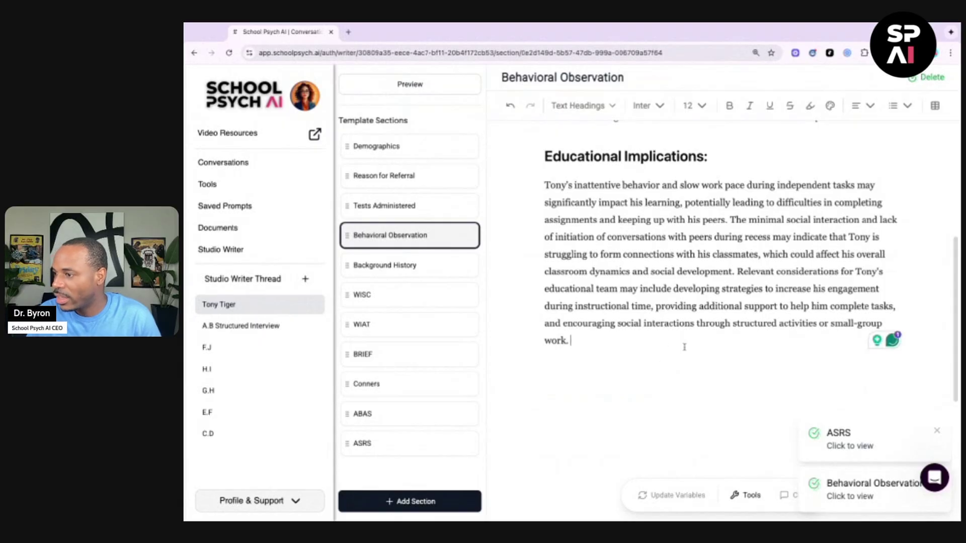
Step: Dismiss the ASRS notification and add a new section titled 'Strengths Section'
{"action": "left_click", "coordinate": [936, 431]}
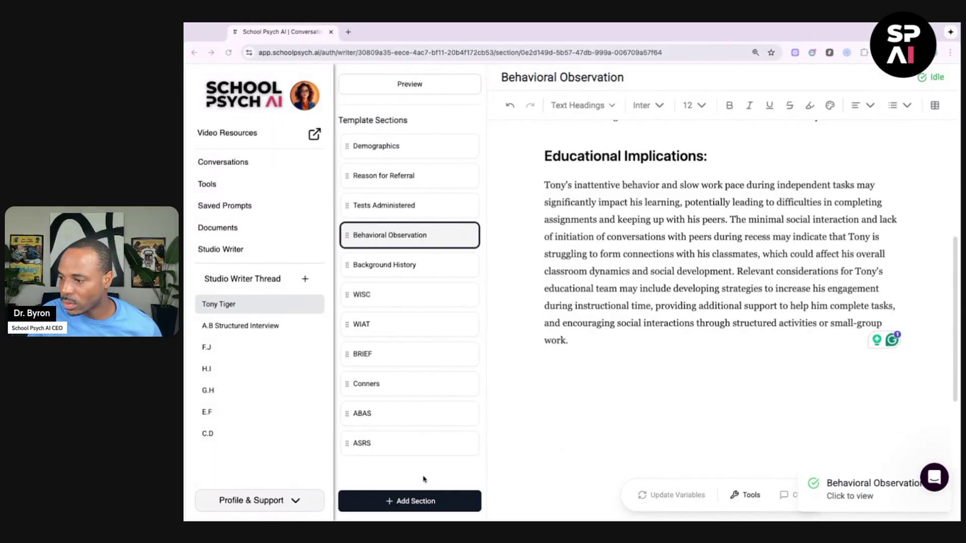
{"action": "left_click", "coordinate": [403, 501]}
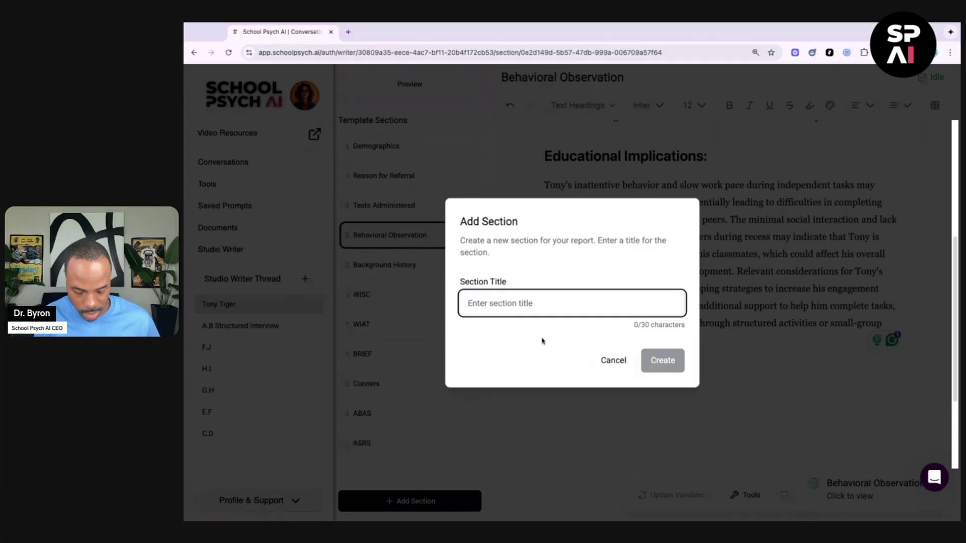
{"action": "type", "text": "Strengths Section"}
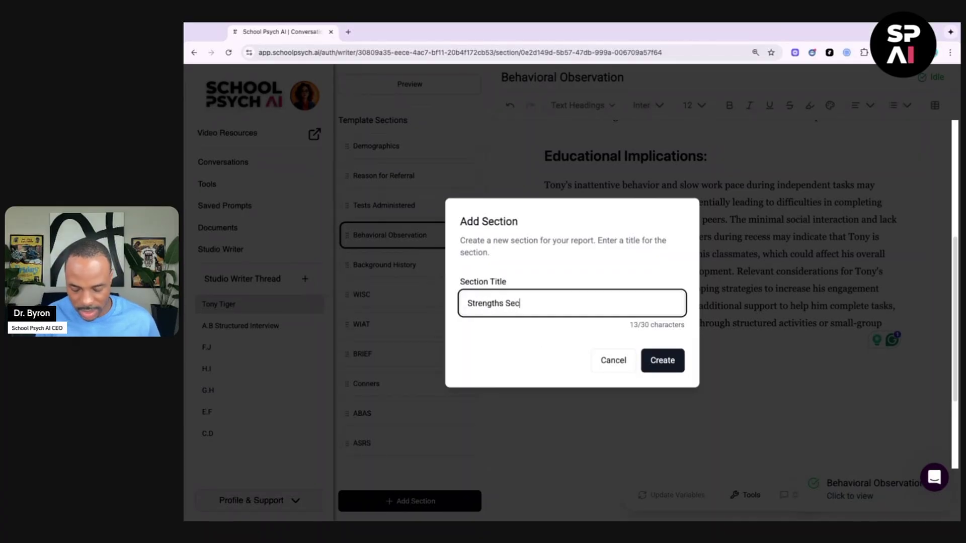
{"action": "left_click", "coordinate": [654, 360]}
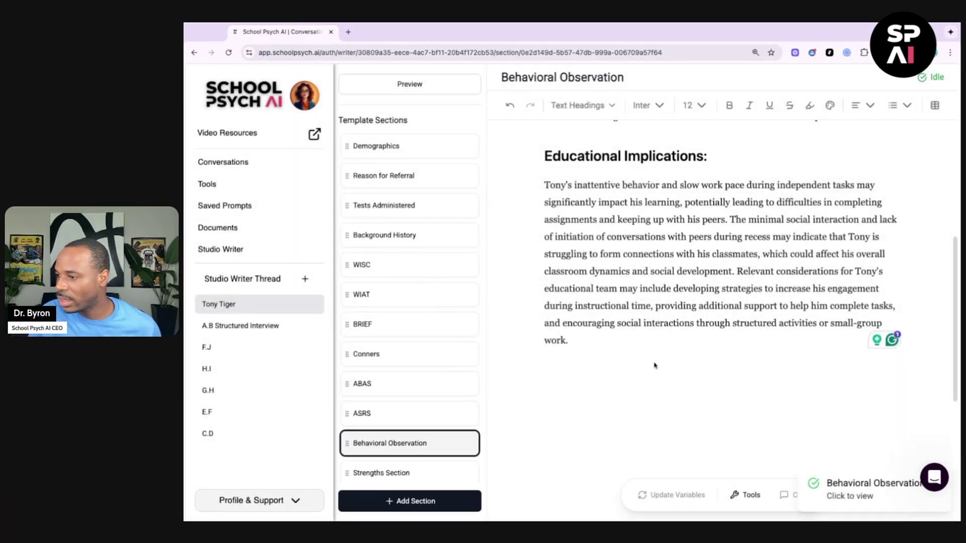
Step: Generate strength-based paragraphs from creativity, curiosity, bravery, hope and joy with the Strength-Based Language Generator
{"action": "left_click", "coordinate": [399, 477]}
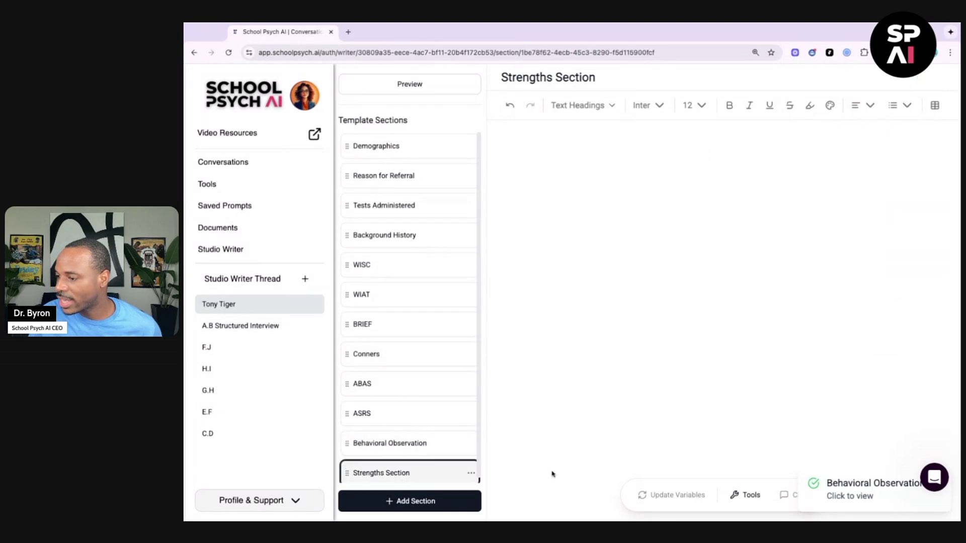
{"action": "left_click", "coordinate": [744, 497]}
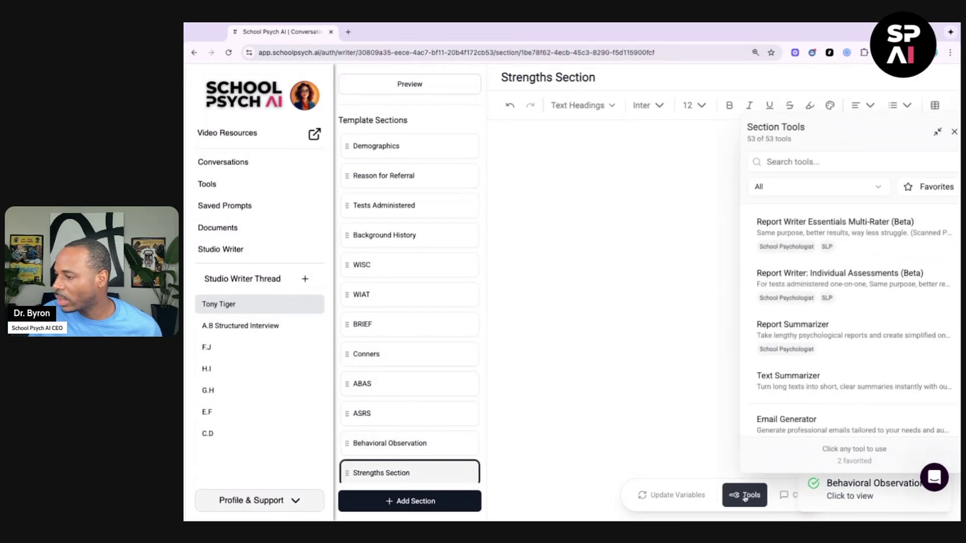
{"action": "left_click", "coordinate": [794, 161]}
{"action": "type", "text": "strength"}
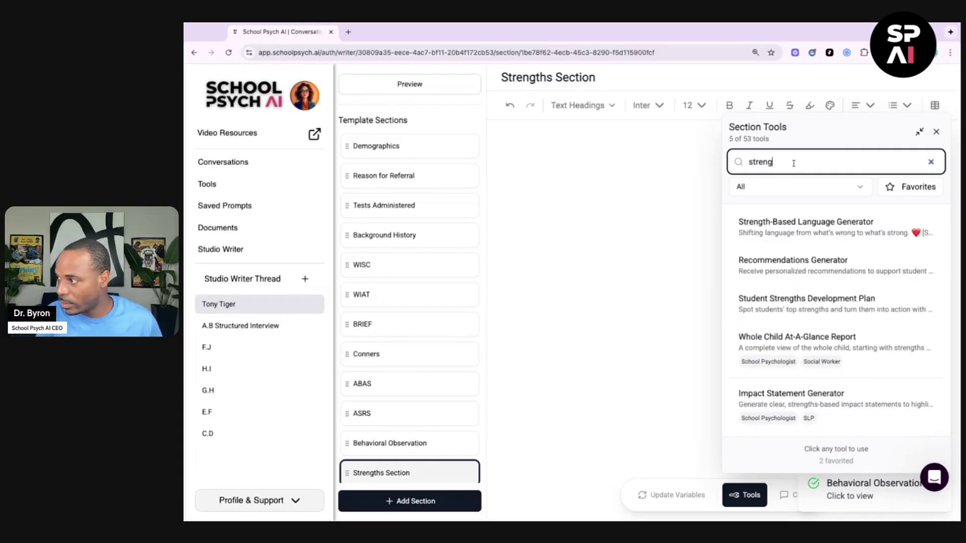
{"action": "left_click", "coordinate": [824, 234]}
{"action": "left_click", "coordinate": [866, 216]}
{"action": "left_click", "coordinate": [794, 260]}
{"action": "type", "text": "Creativity, curiosity, bravery, hope, joy"}
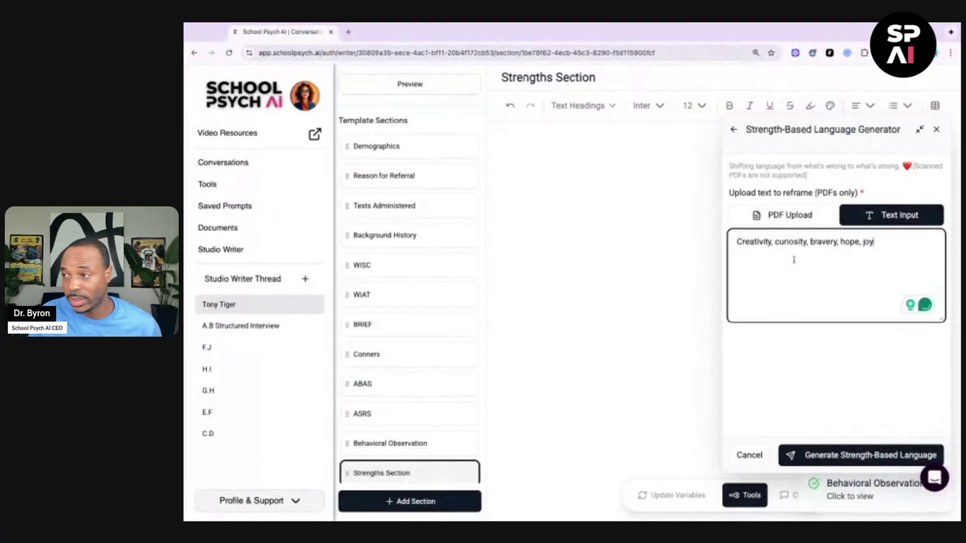
{"action": "left_click", "coordinate": [841, 455]}
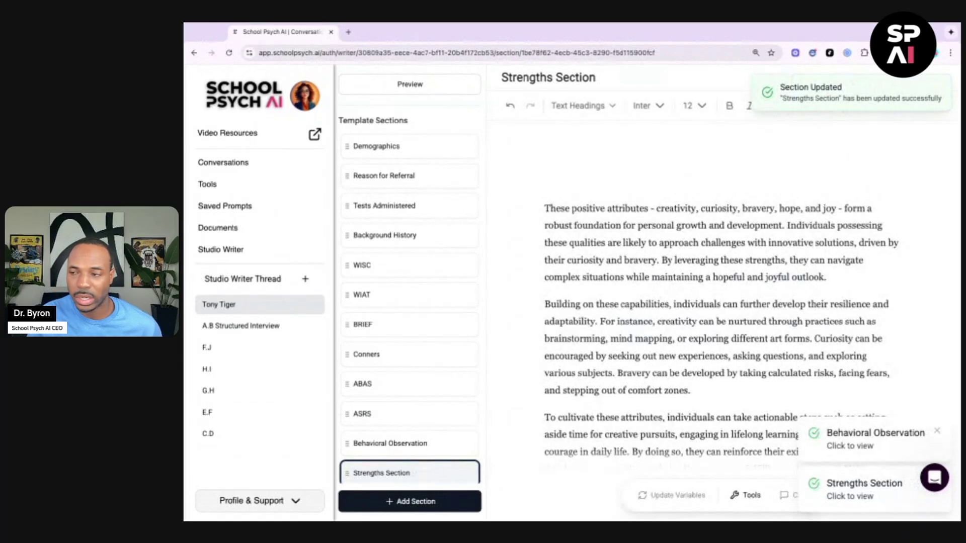
{"action": "scroll", "coordinate": [653, 396], "scroll_direction": "down", "scroll_amount": 3}
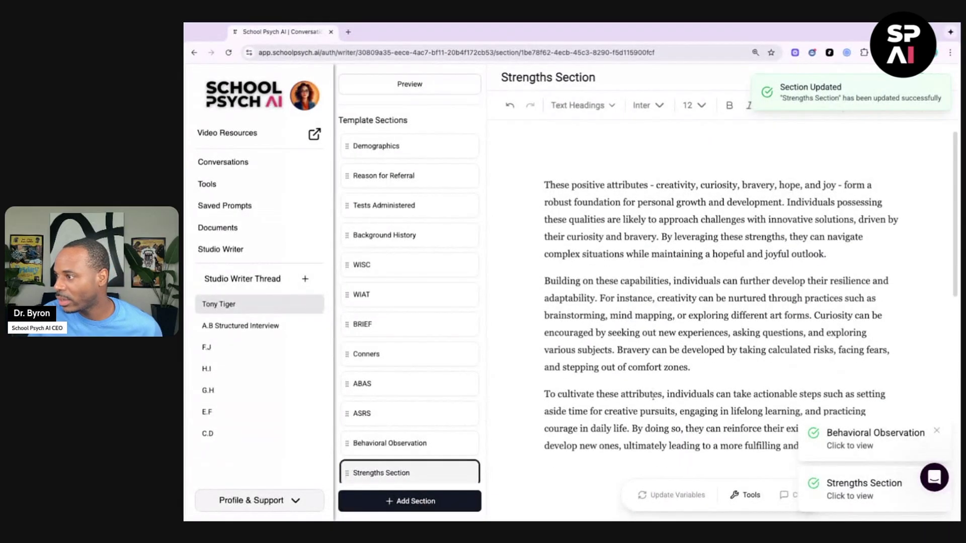
{"action": "scroll", "coordinate": [653, 397], "scroll_direction": "up", "scroll_amount": 1}
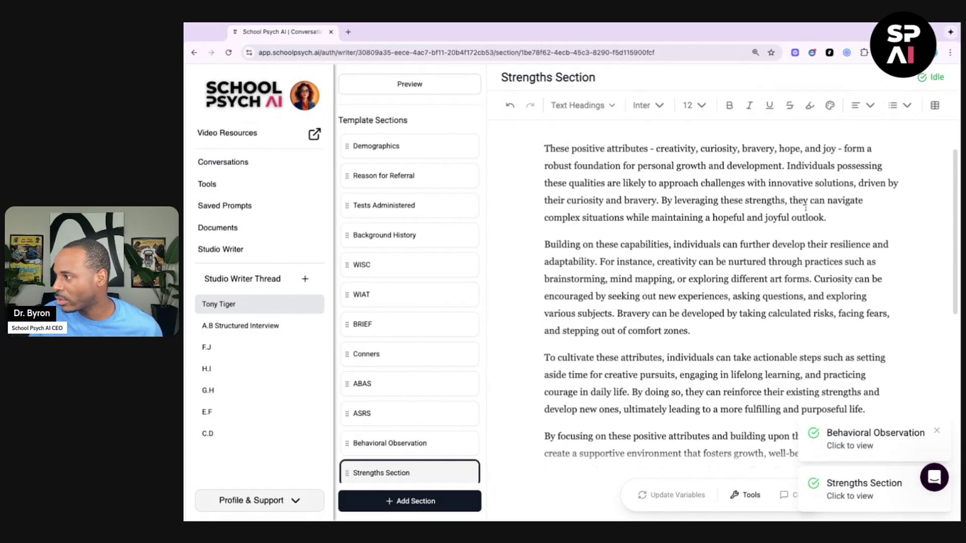
{"action": "scroll", "coordinate": [703, 277], "scroll_direction": "down", "scroll_amount": 5}
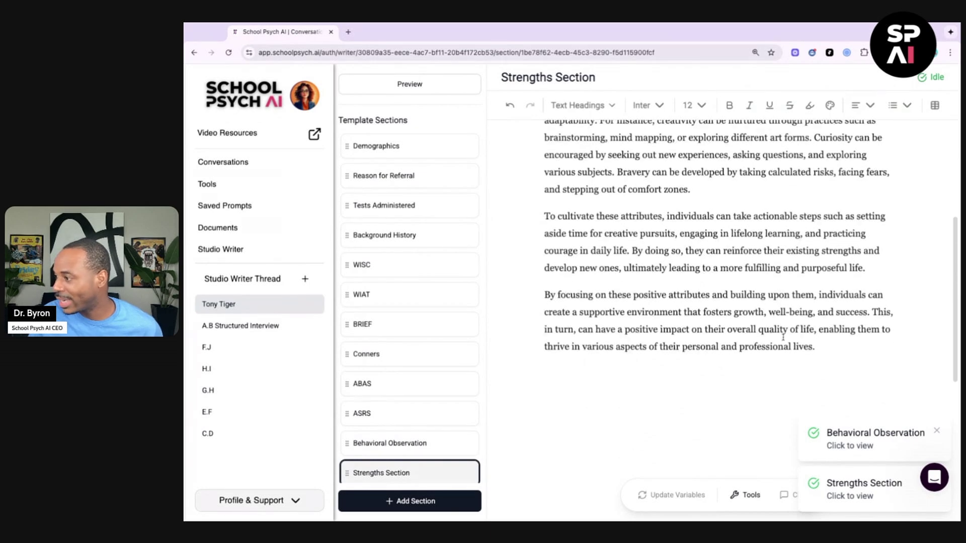
{"action": "scroll", "coordinate": [743, 304], "scroll_direction": "down", "scroll_amount": 2}
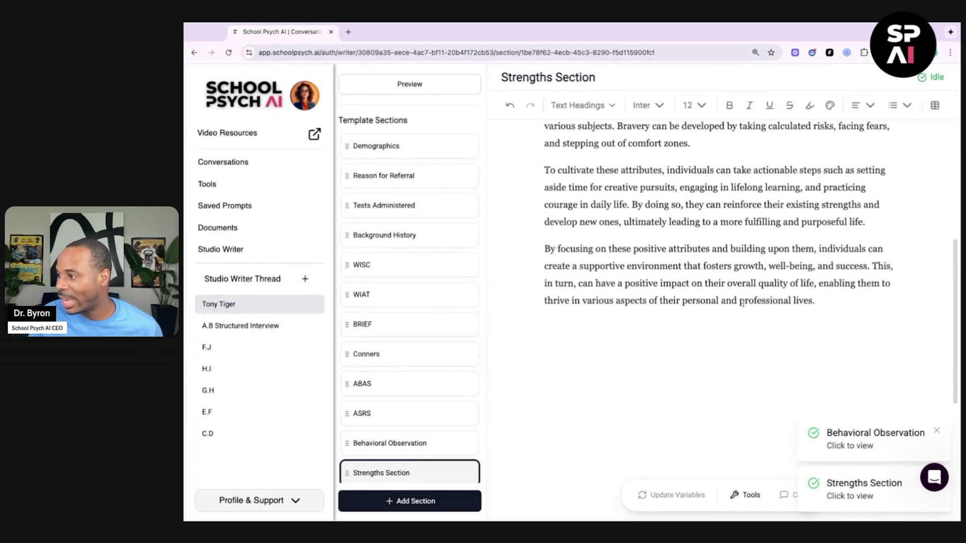
{"action": "scroll", "coordinate": [738, 297], "scroll_direction": "up", "scroll_amount": 3}
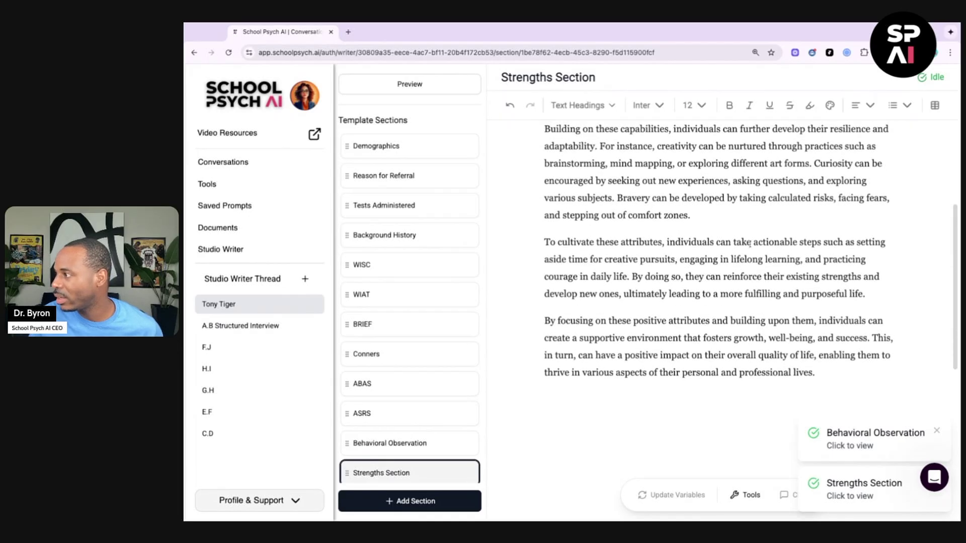
{"action": "scroll", "coordinate": [750, 243], "scroll_direction": "up", "scroll_amount": 5}
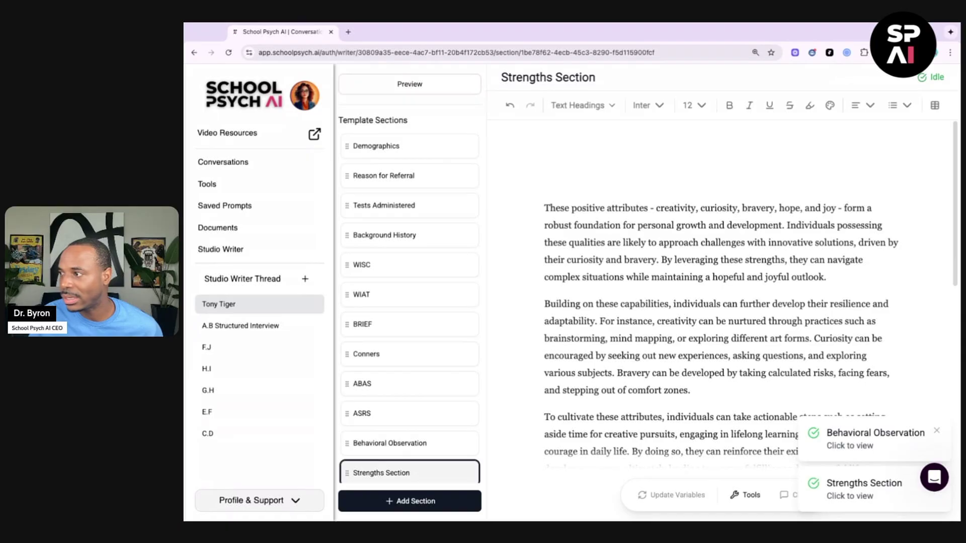
Step: Show the whole Tony Tiger report in Preview and scroll through it
{"action": "left_click", "coordinate": [410, 84]}
{"action": "scroll", "coordinate": [700, 234], "scroll_direction": "down", "scroll_amount": 1}
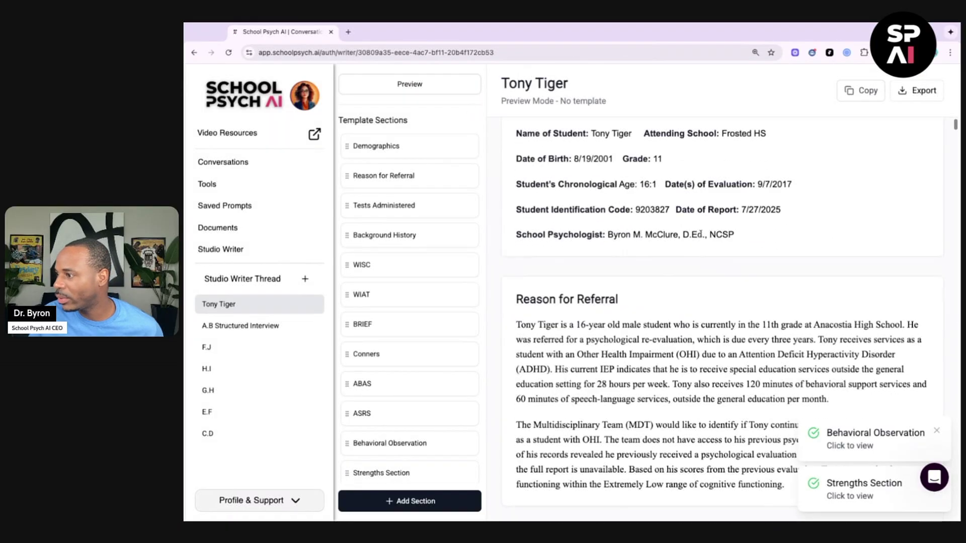
{"action": "scroll", "coordinate": [701, 235], "scroll_direction": "down", "scroll_amount": 4}
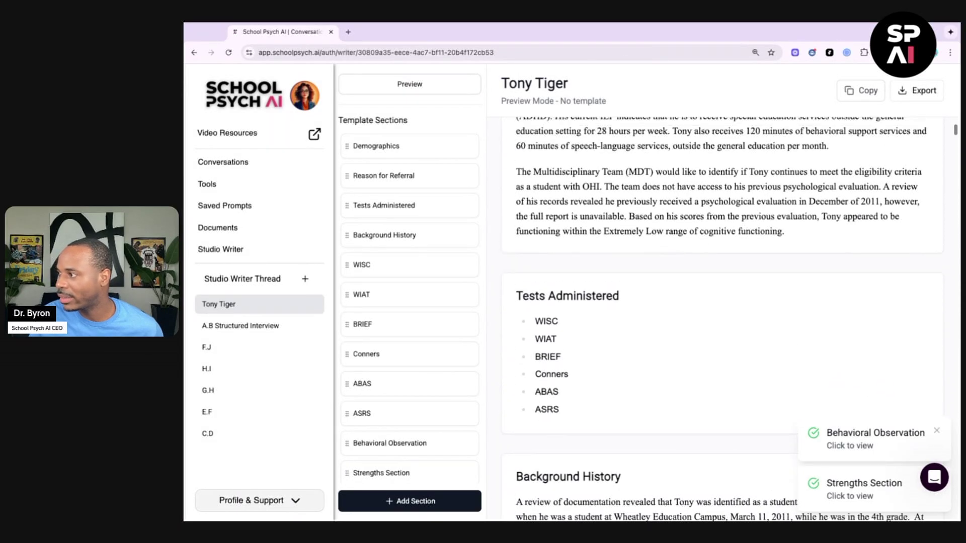
{"action": "scroll", "coordinate": [700, 235], "scroll_direction": "up", "scroll_amount": 5}
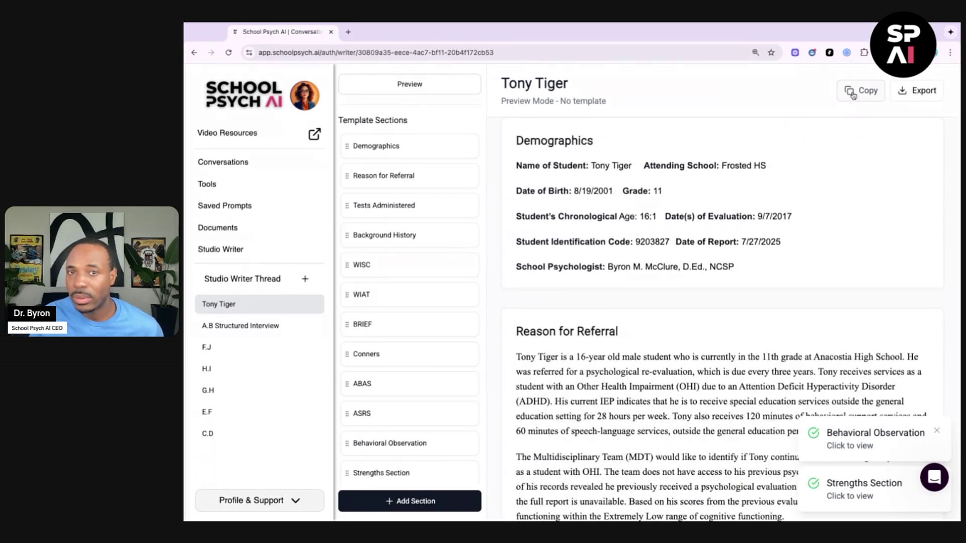
Step: Create a new report section titled 'Summary'
{"action": "left_click", "coordinate": [906, 97]}
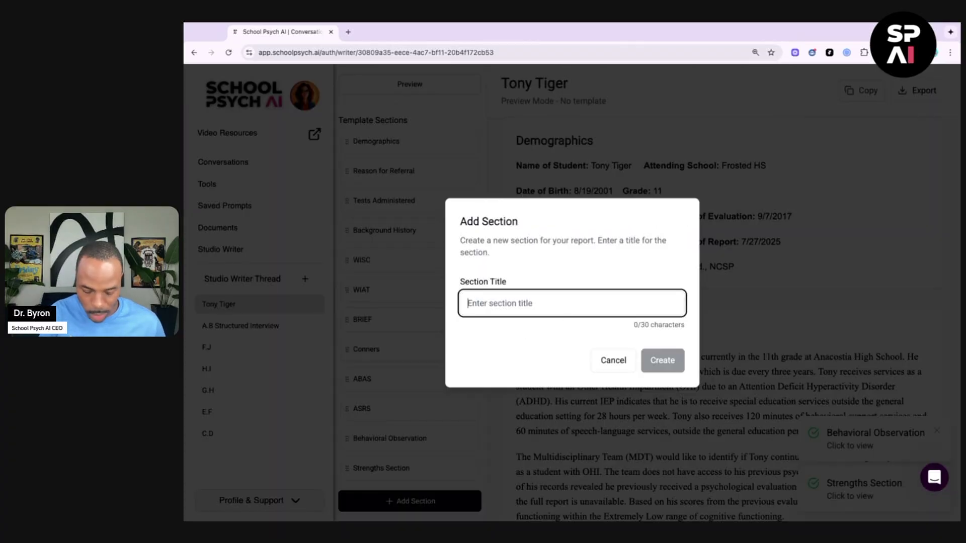
{"action": "type", "text": "Summar"}
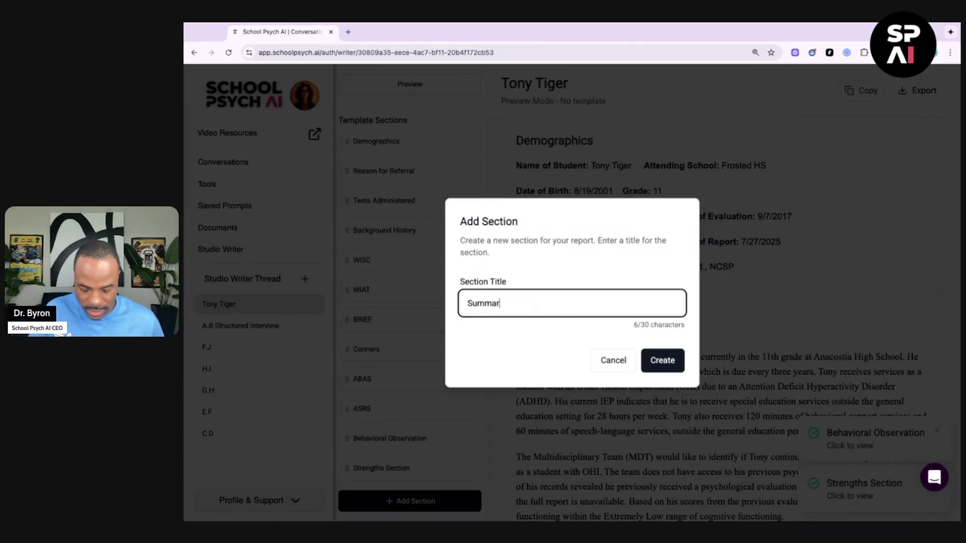
{"action": "type", "text": "y"}
{"action": "left_click", "coordinate": [662, 360]}
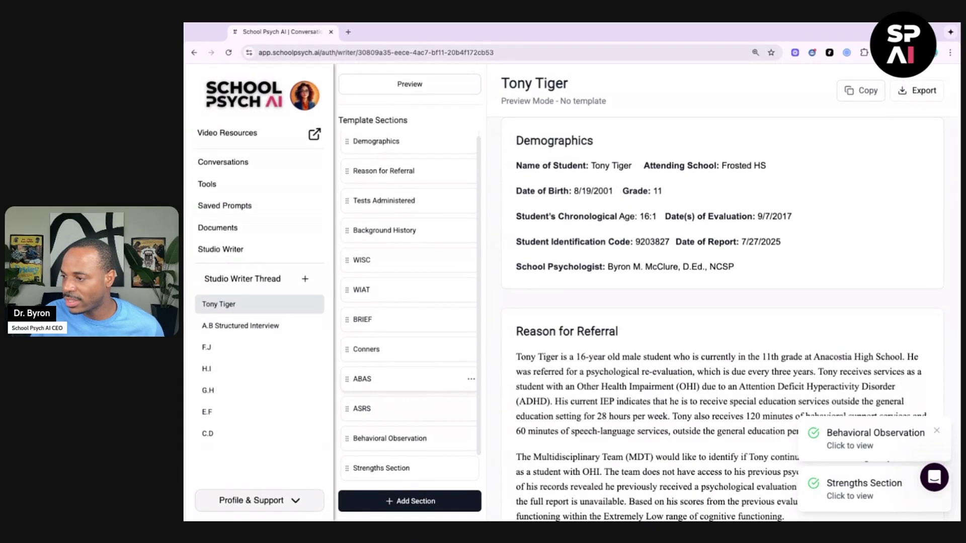
Step: Open the empty Summary section at the end of Template Sections and show its tools list
{"action": "scroll", "coordinate": [433, 381], "scroll_direction": "down", "scroll_amount": 1}
{"action": "left_click", "coordinate": [367, 468]}
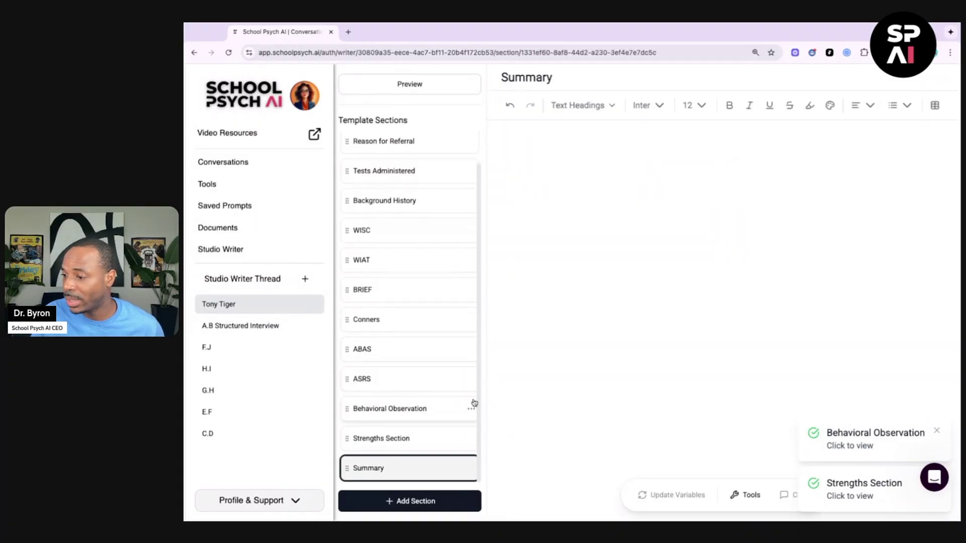
{"action": "left_click", "coordinate": [749, 495]}
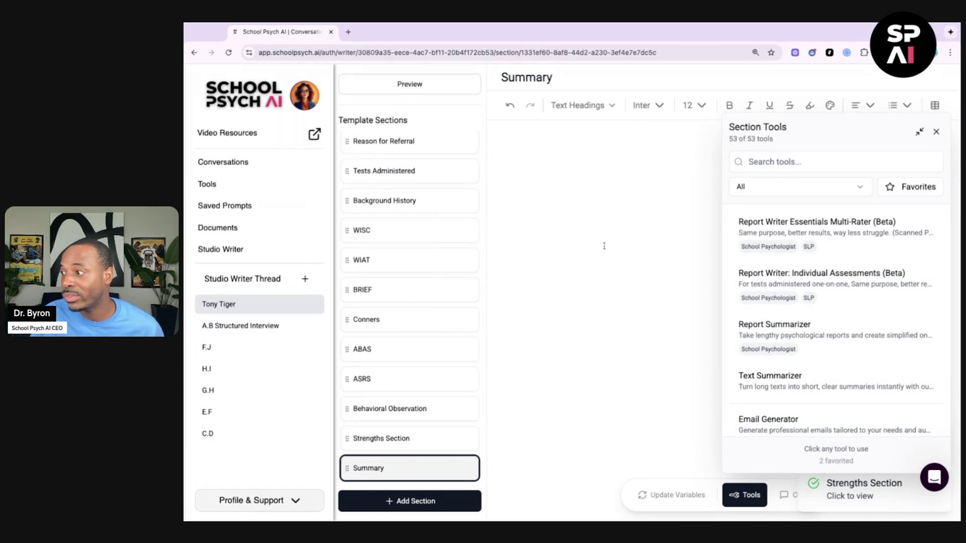
Step: Search tools for 'summa', open Report Summarizer, and switch it to Text Input
{"action": "left_click", "coordinate": [816, 159]}
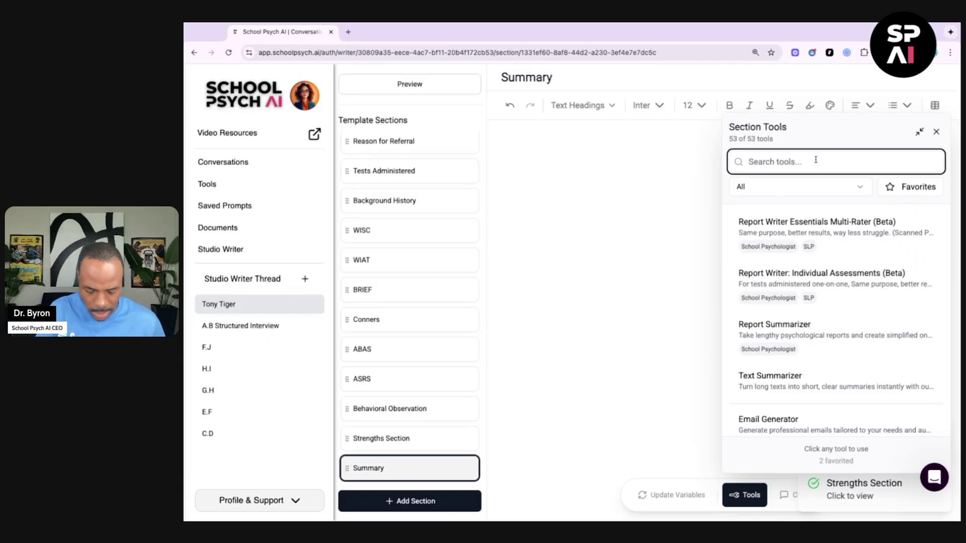
{"action": "type", "text": "summa"}
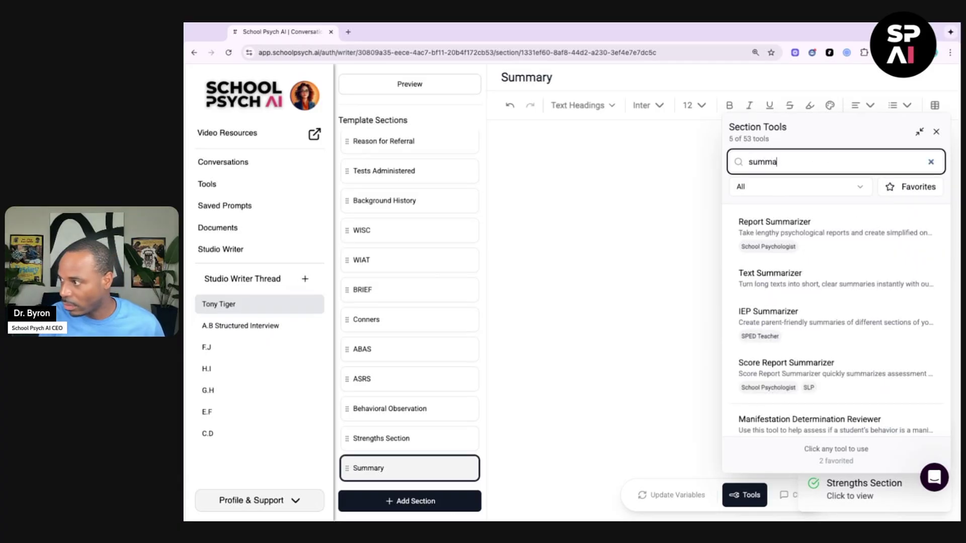
{"action": "left_click", "coordinate": [828, 233]}
{"action": "left_click", "coordinate": [882, 220]}
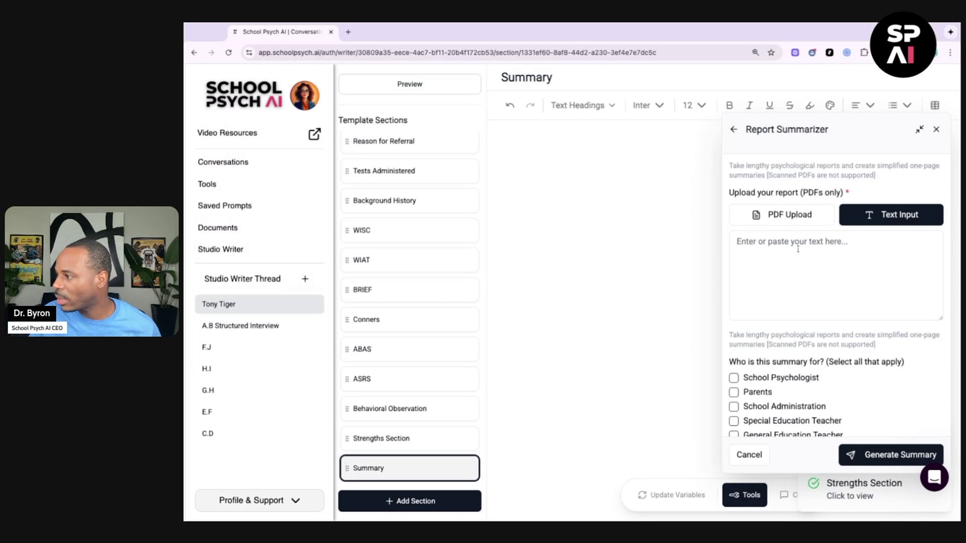
Step: Paste the copied report text, target the summary at Parents, and generate it into Summary
{"action": "left_click", "coordinate": [763, 245]}
{"action": "key", "text": "ctrl+v"}
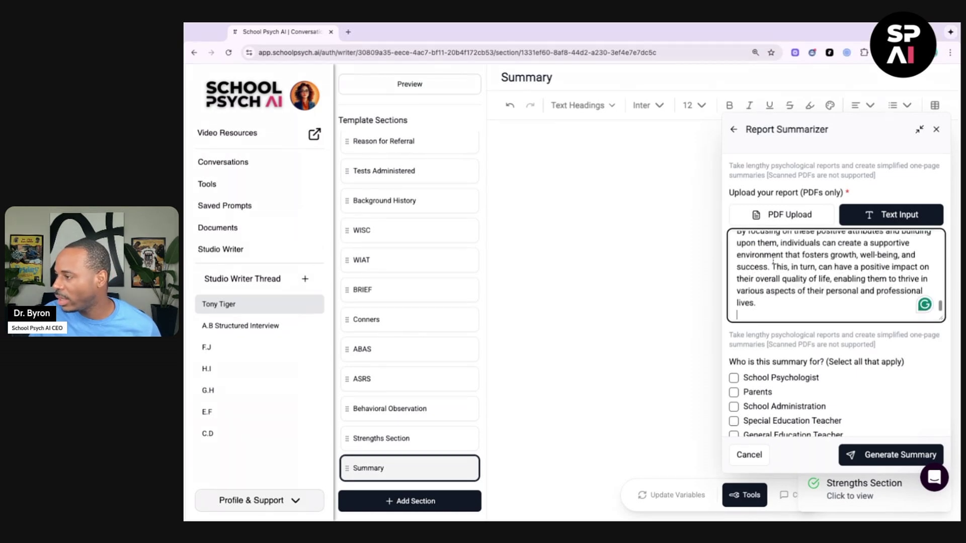
{"action": "left_click", "coordinate": [734, 393]}
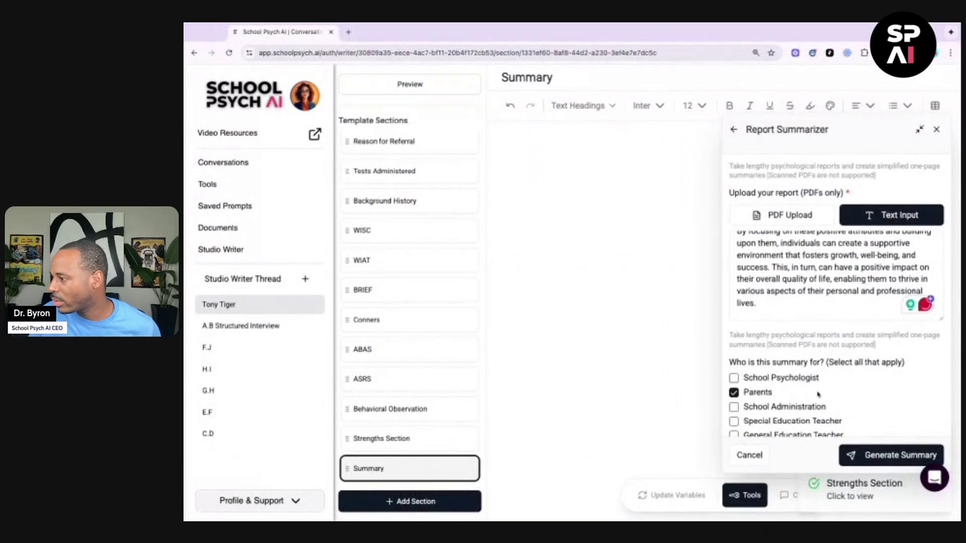
{"action": "scroll", "coordinate": [849, 374], "scroll_direction": "down", "scroll_amount": 2}
{"action": "scroll", "coordinate": [849, 375], "scroll_direction": "down", "scroll_amount": 4}
{"action": "left_click", "coordinate": [871, 459]}
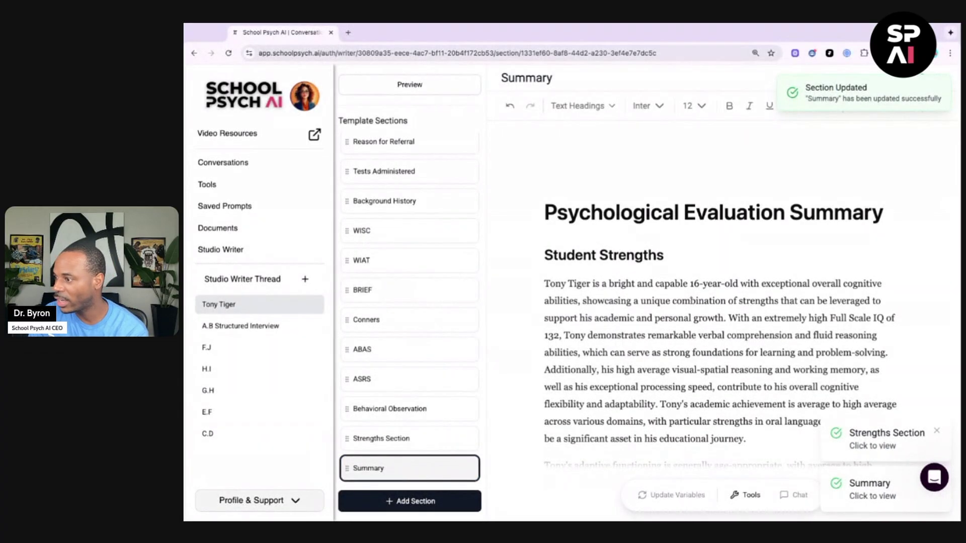
Step: Start a new paragraph at 'With an extremely high…' and review the summary through Relevant History
{"action": "scroll", "coordinate": [690, 301], "scroll_direction": "down", "scroll_amount": 1}
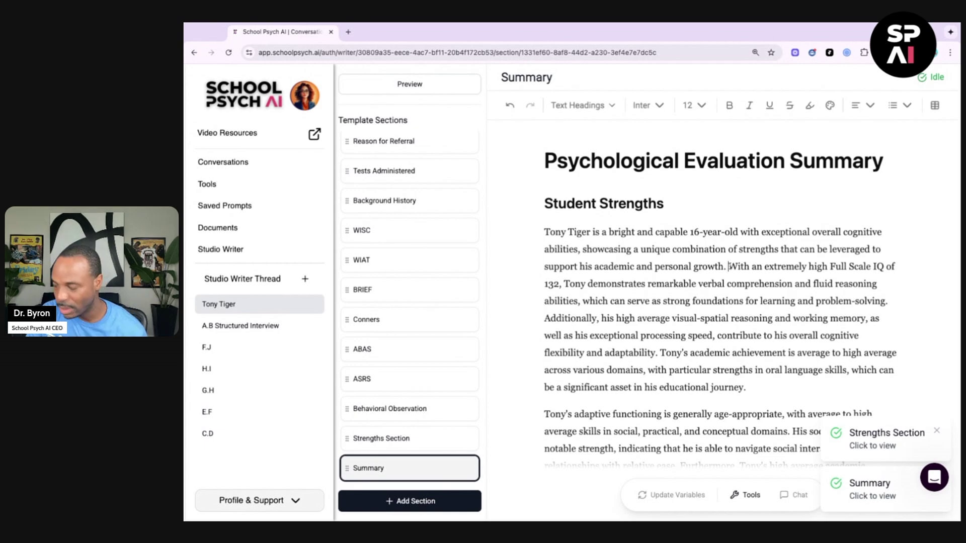
{"action": "left_click", "coordinate": [728, 266]}
{"action": "key", "text": "Return"}
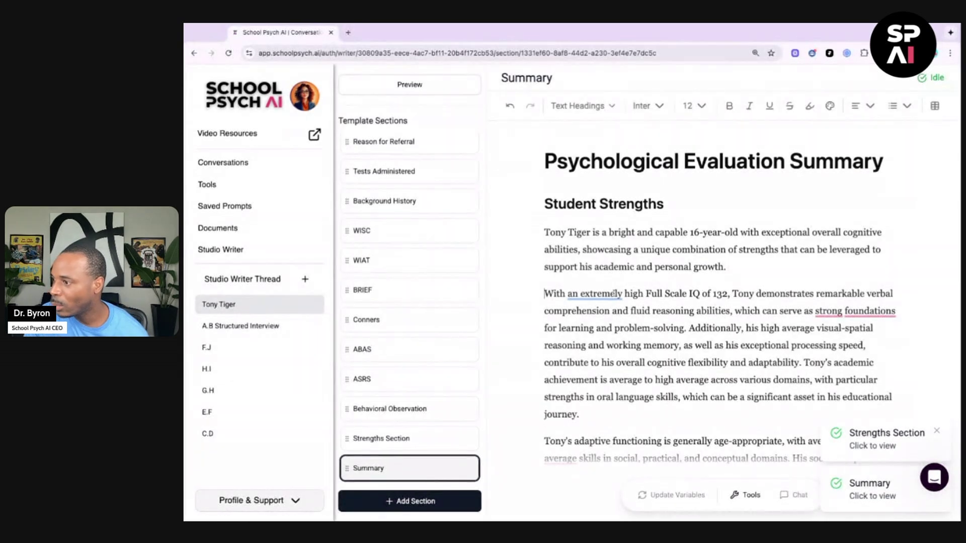
{"action": "mouse_move", "coordinate": [595, 293]}
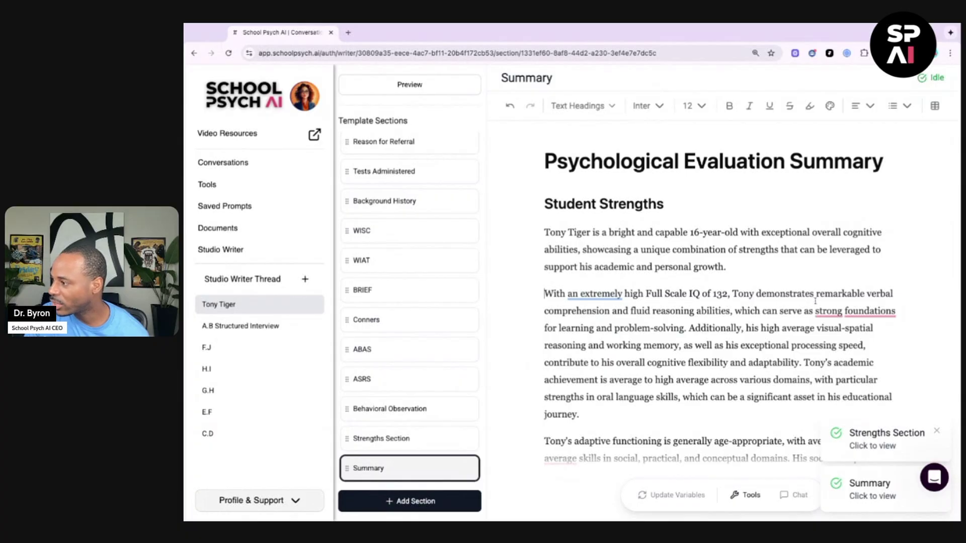
{"action": "scroll", "coordinate": [659, 334], "scroll_direction": "down", "scroll_amount": 1}
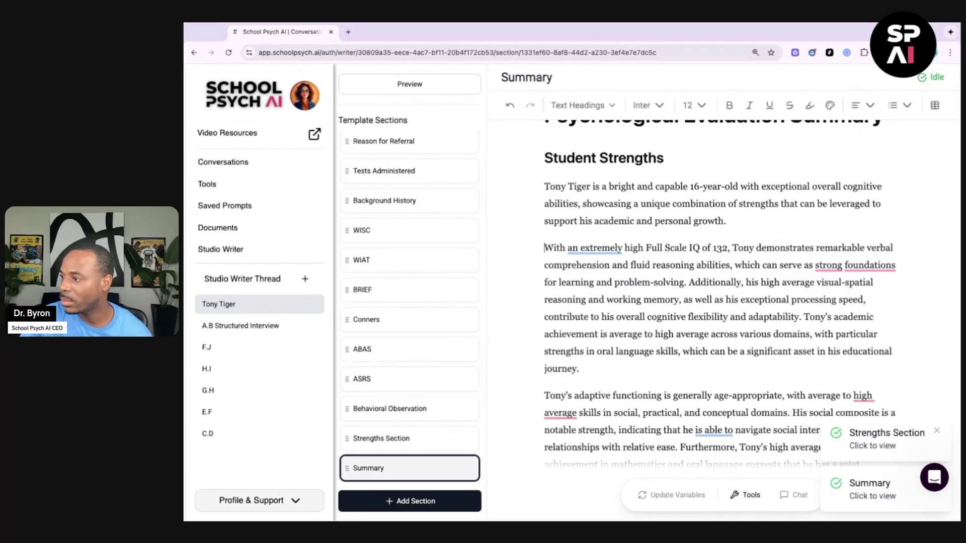
{"action": "scroll", "coordinate": [749, 291], "scroll_direction": "down", "scroll_amount": 3}
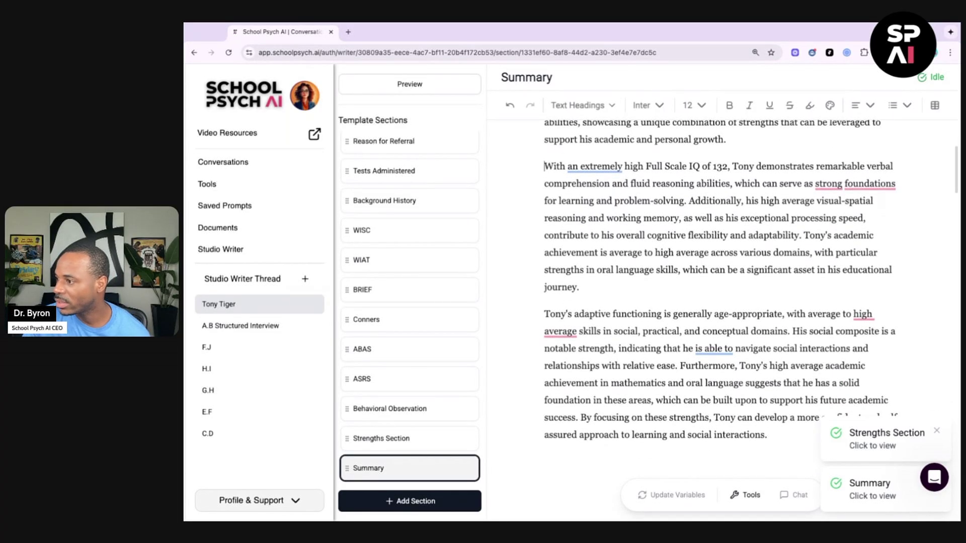
{"action": "scroll", "coordinate": [749, 292], "scroll_direction": "down", "scroll_amount": 3}
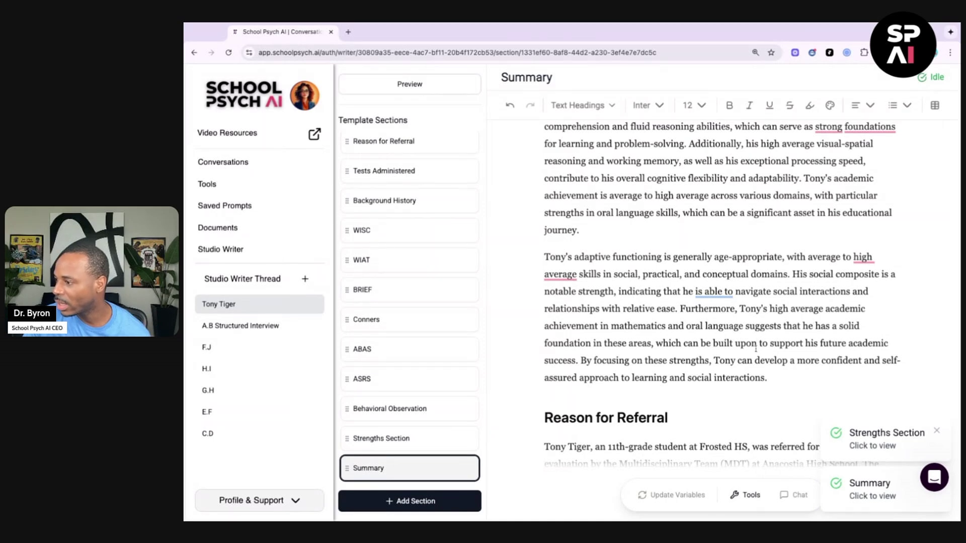
{"action": "scroll", "coordinate": [755, 350], "scroll_direction": "down", "scroll_amount": 3}
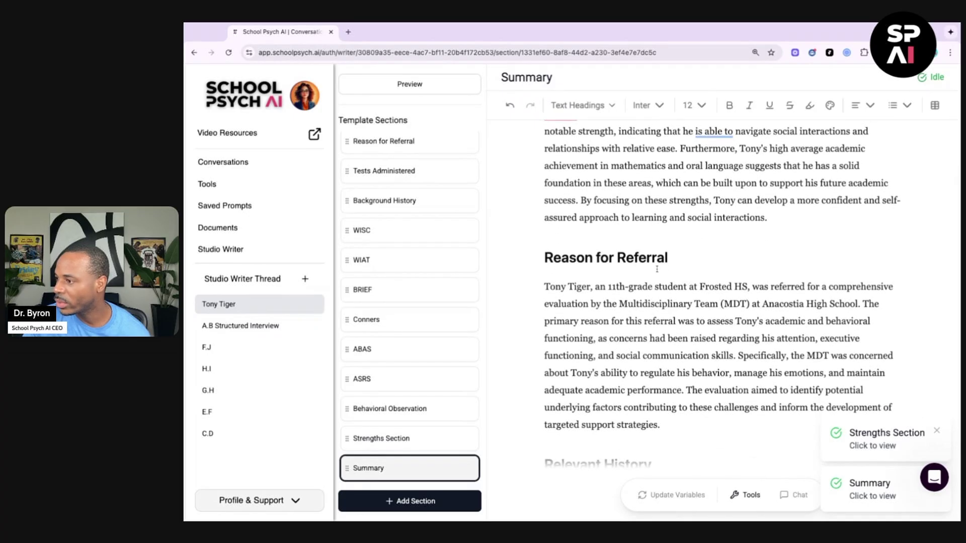
{"action": "scroll", "coordinate": [653, 311], "scroll_direction": "down", "scroll_amount": 3}
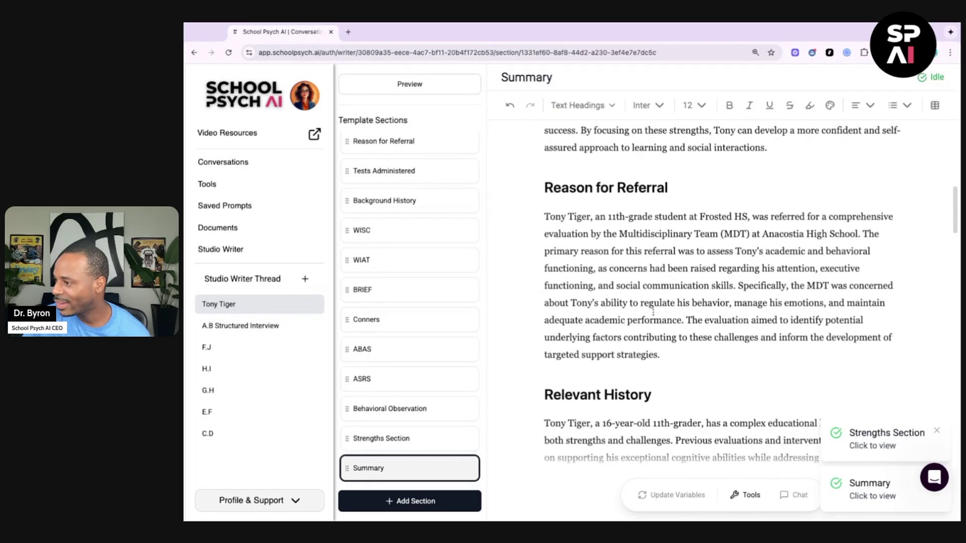
{"action": "scroll", "coordinate": [653, 311], "scroll_direction": "down", "scroll_amount": 5}
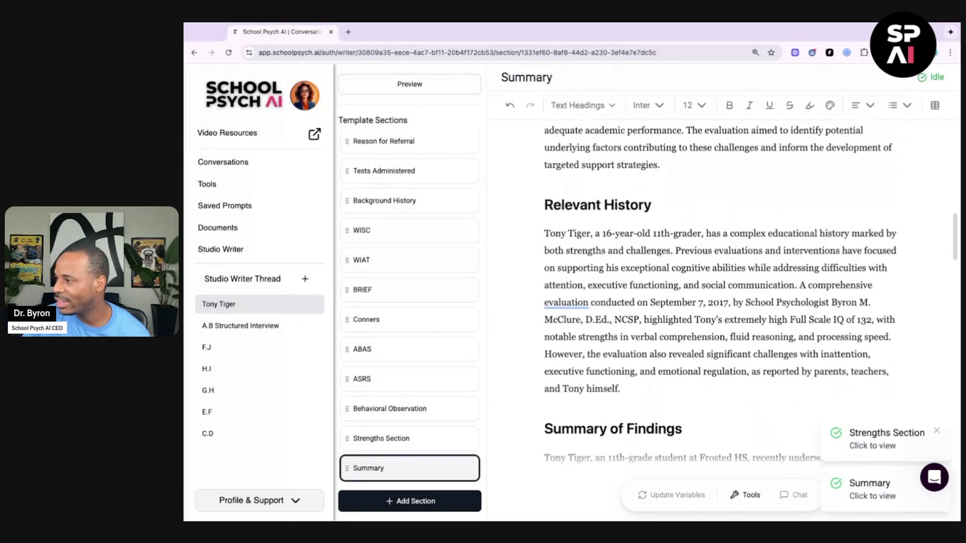
{"action": "scroll", "coordinate": [653, 311], "scroll_direction": "down", "scroll_amount": 1}
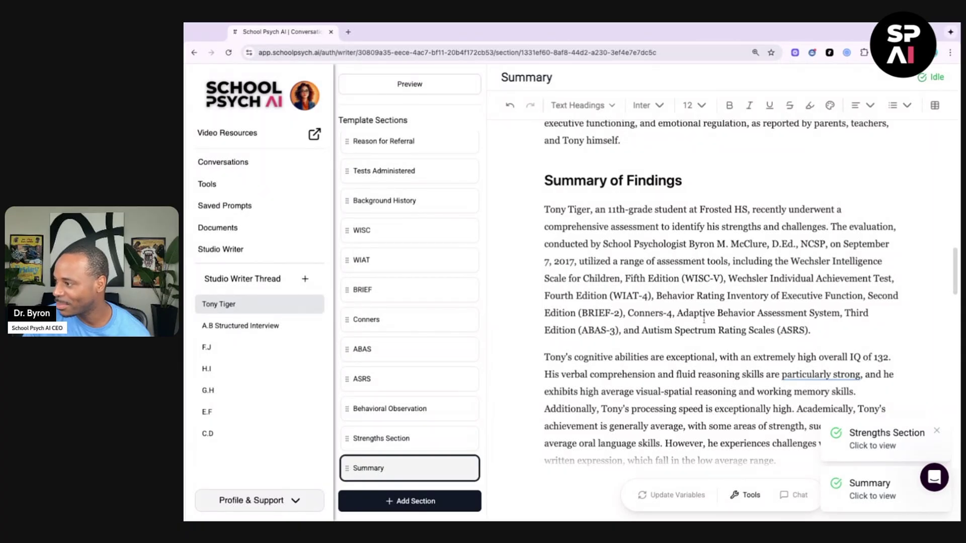
{"action": "scroll", "coordinate": [704, 320], "scroll_direction": "down", "scroll_amount": 4}
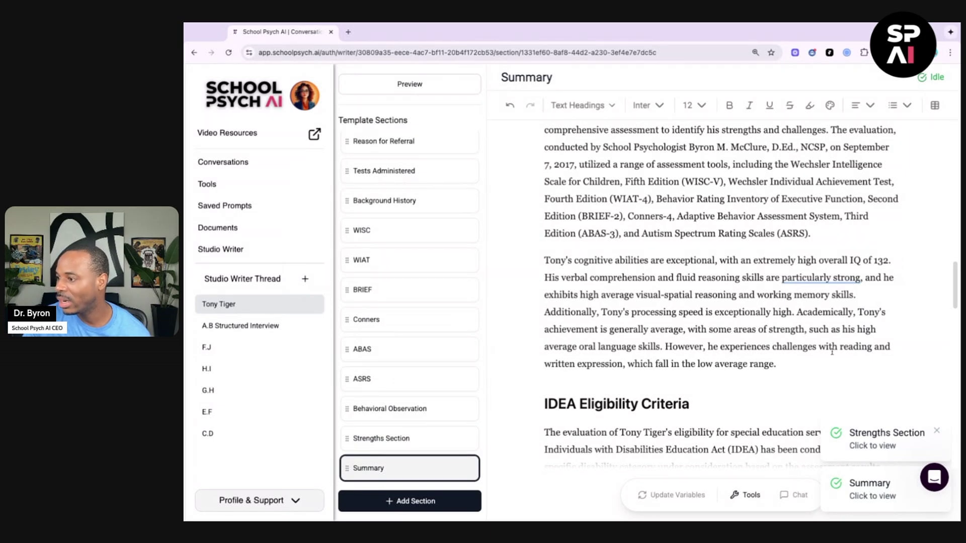
{"action": "scroll", "coordinate": [832, 352], "scroll_direction": "down", "scroll_amount": 1}
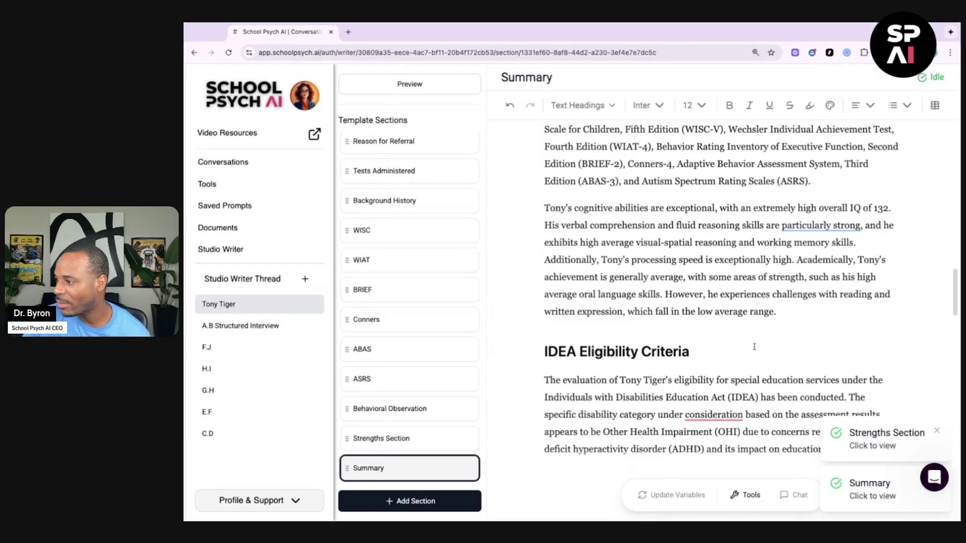
{"action": "scroll", "coordinate": [754, 347], "scroll_direction": "down", "scroll_amount": 1}
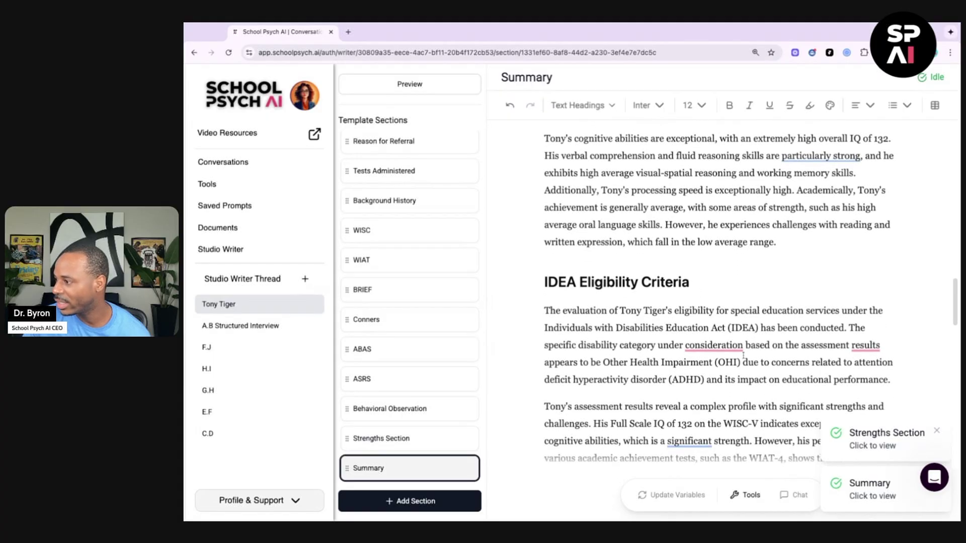
{"action": "scroll", "coordinate": [743, 355], "scroll_direction": "down", "scroll_amount": 1}
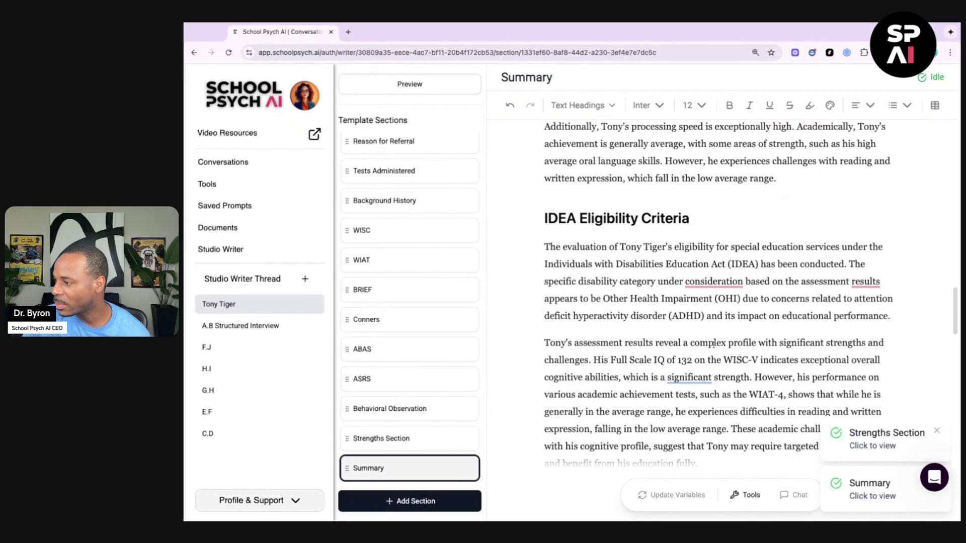
{"action": "scroll", "coordinate": [713, 344], "scroll_direction": "down", "scroll_amount": 1}
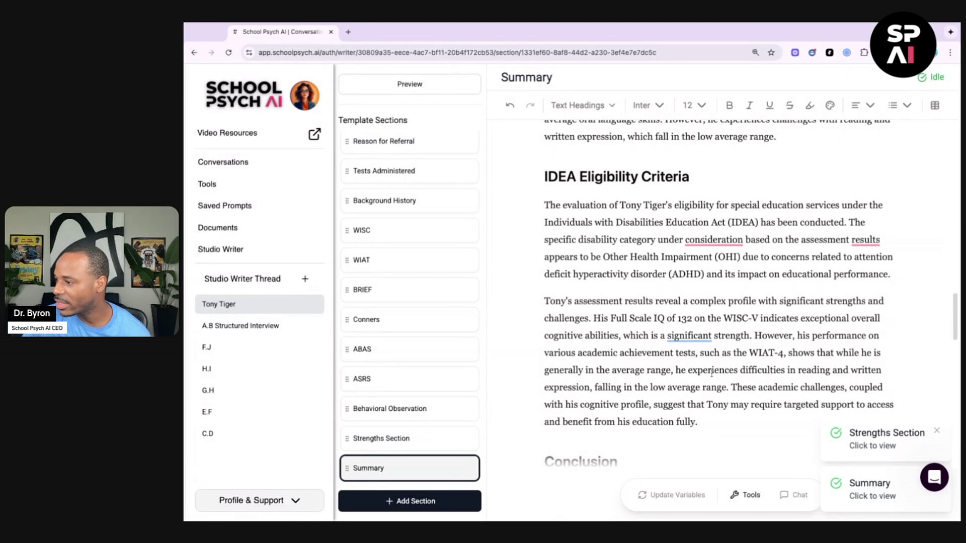
{"action": "scroll", "coordinate": [767, 371], "scroll_direction": "down", "scroll_amount": 3}
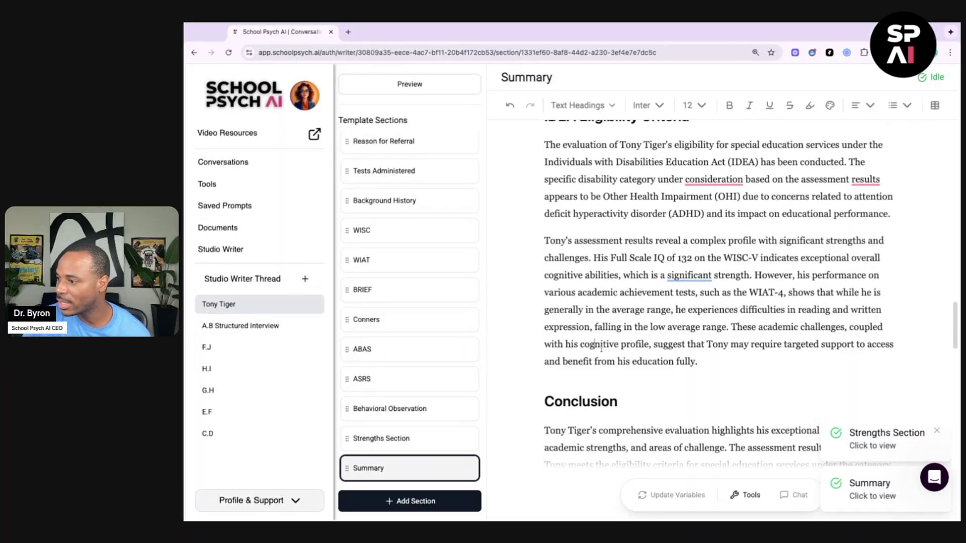
{"action": "left_click_drag", "start_coordinate": [654, 344], "coordinate": [697, 361]}
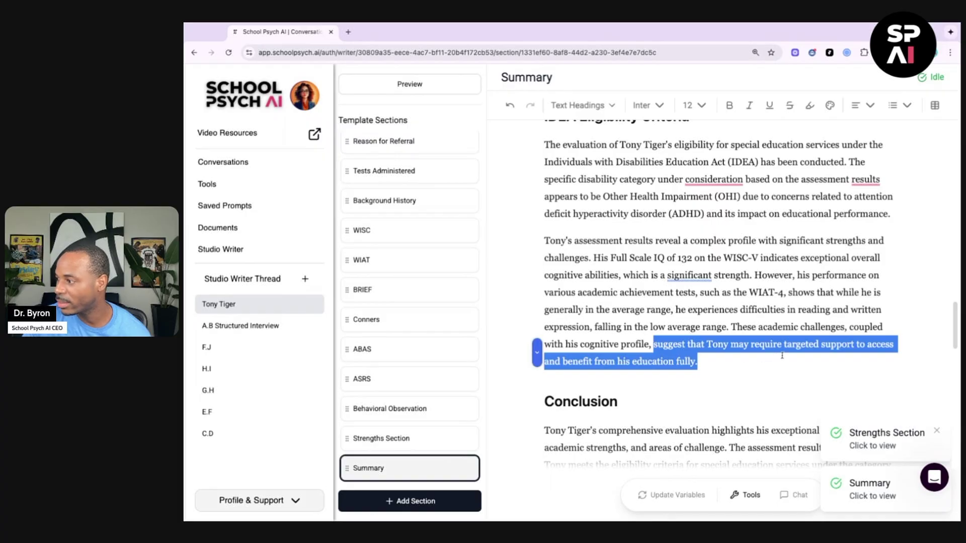
{"action": "scroll", "coordinate": [732, 366], "scroll_direction": "down", "scroll_amount": 3}
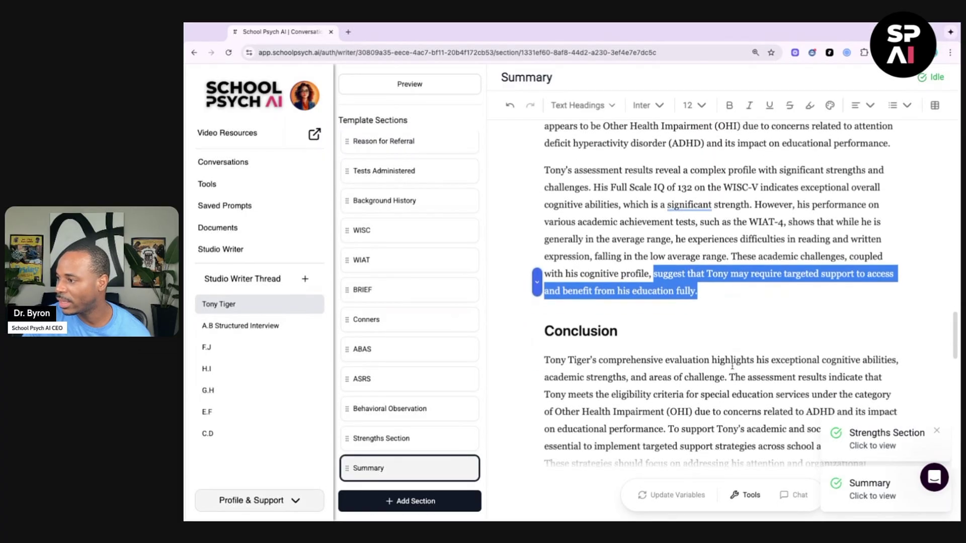
{"action": "scroll", "coordinate": [715, 293], "scroll_direction": "down", "scroll_amount": 1}
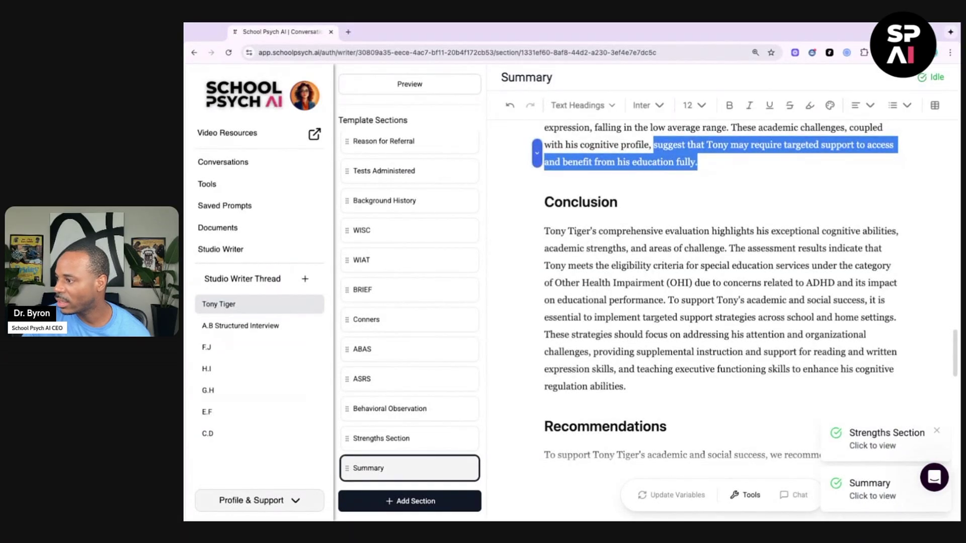
{"action": "scroll", "coordinate": [655, 320], "scroll_direction": "down", "scroll_amount": 6}
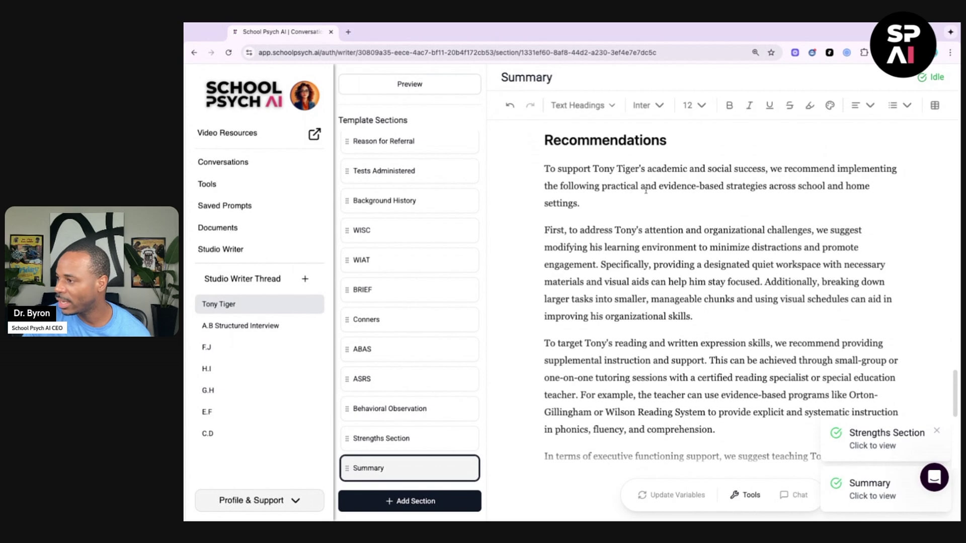
{"action": "scroll", "coordinate": [624, 235], "scroll_direction": "down", "scroll_amount": 1}
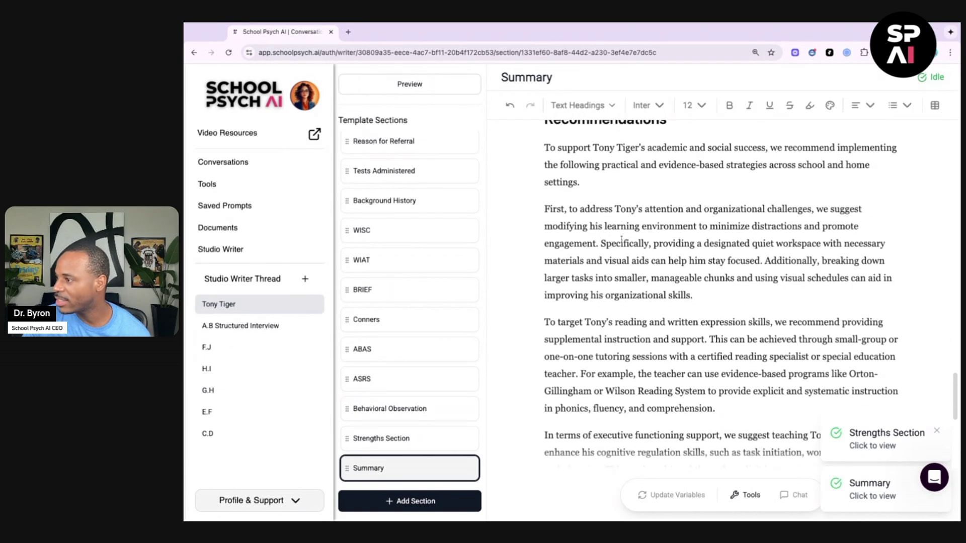
{"action": "left_click_drag", "start_coordinate": [612, 209], "coordinate": [813, 209]}
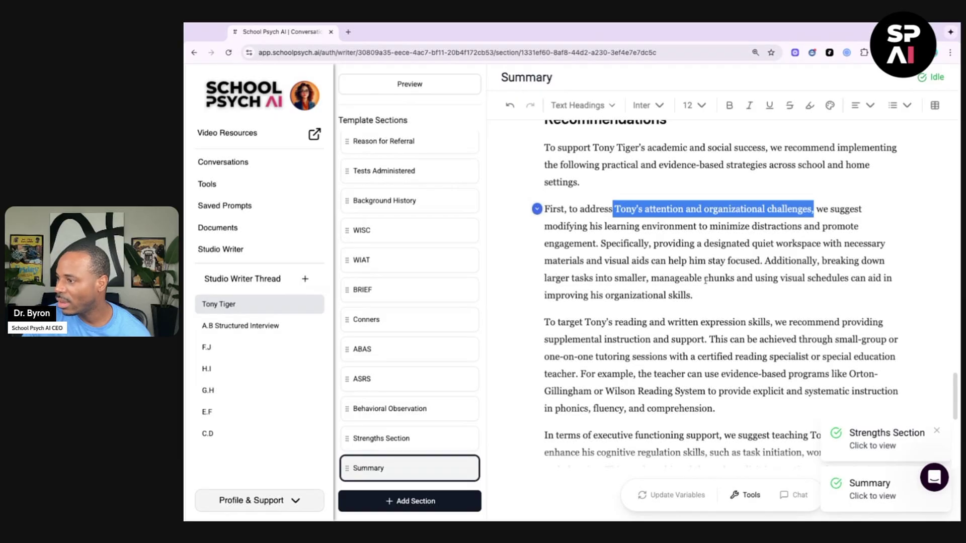
{"action": "left_click", "coordinate": [689, 277]}
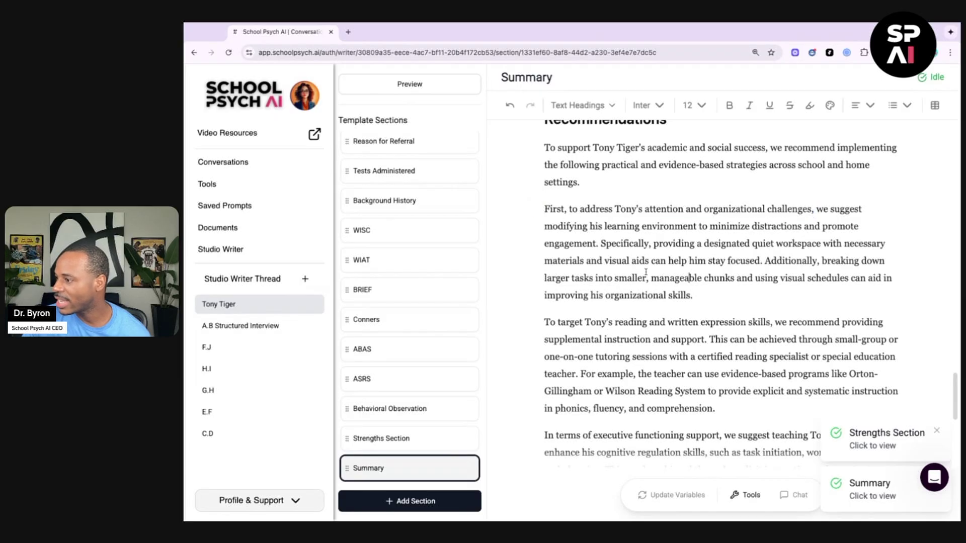
{"action": "scroll", "coordinate": [658, 300], "scroll_direction": "down", "scroll_amount": 2}
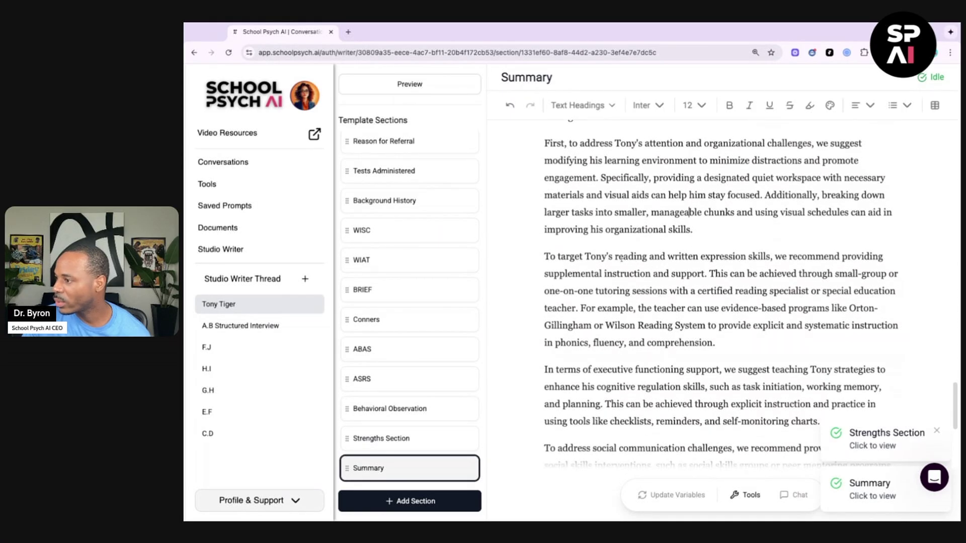
{"action": "left_click_drag", "start_coordinate": [619, 257], "coordinate": [783, 257]}
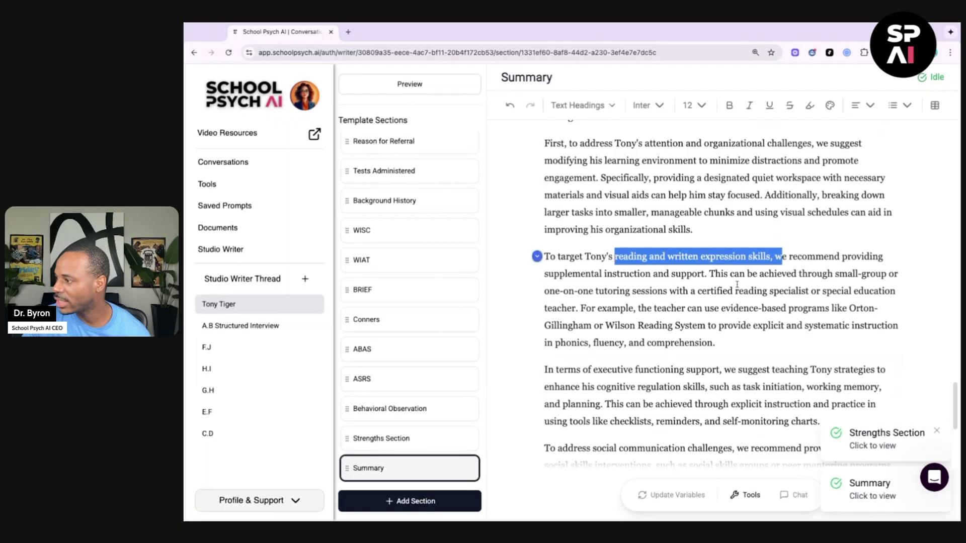
{"action": "scroll", "coordinate": [734, 286], "scroll_direction": "down", "scroll_amount": 2}
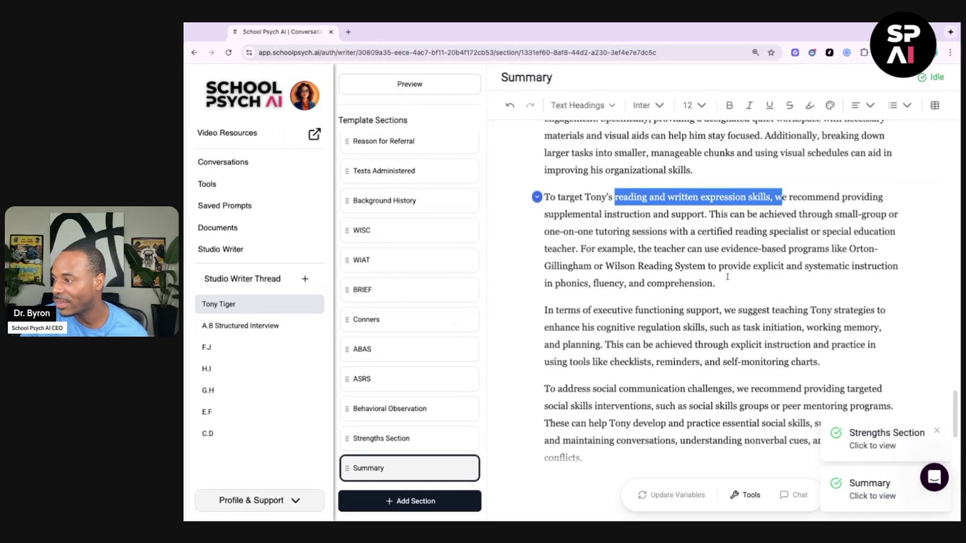
{"action": "scroll", "coordinate": [728, 277], "scroll_direction": "down", "scroll_amount": 2}
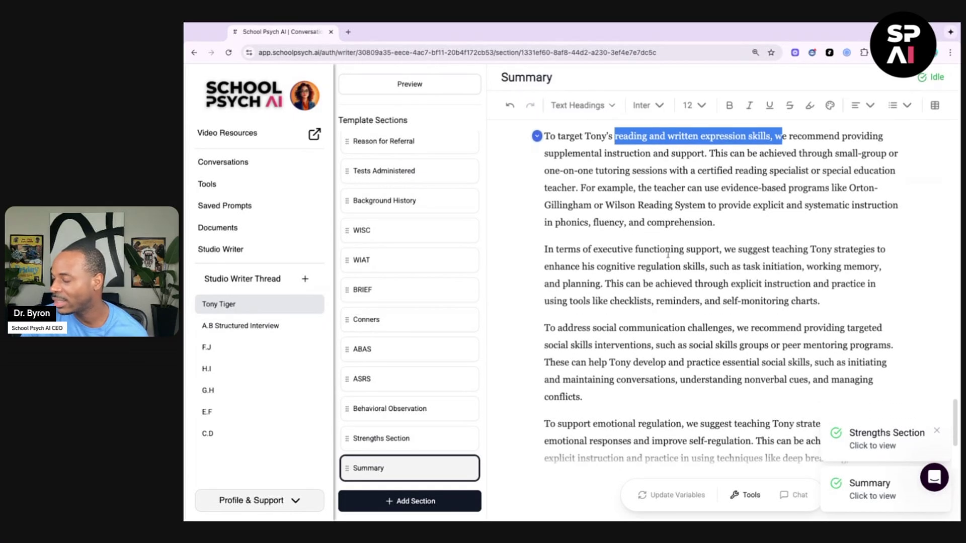
{"action": "left_click_drag", "start_coordinate": [592, 249], "coordinate": [700, 250]}
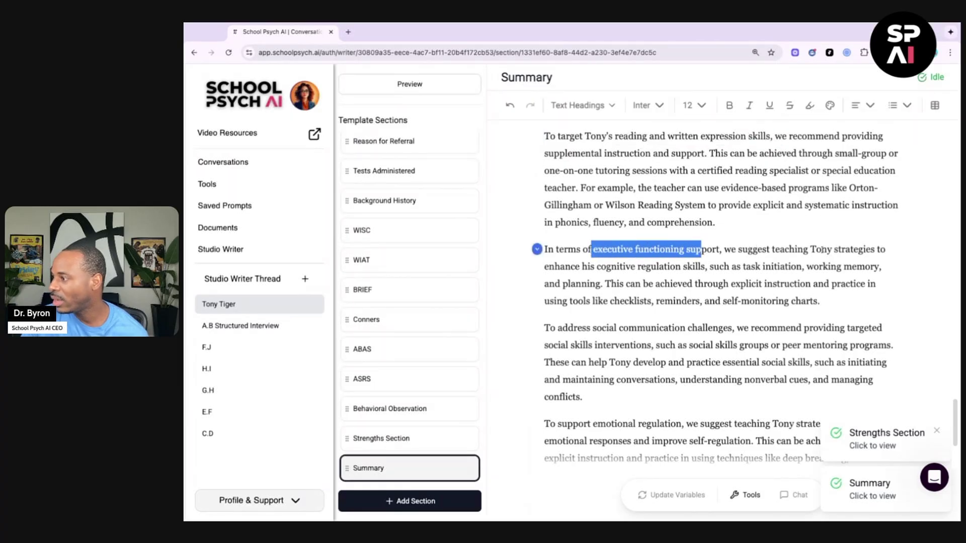
{"action": "left_click_drag", "start_coordinate": [811, 249], "coordinate": [784, 267]}
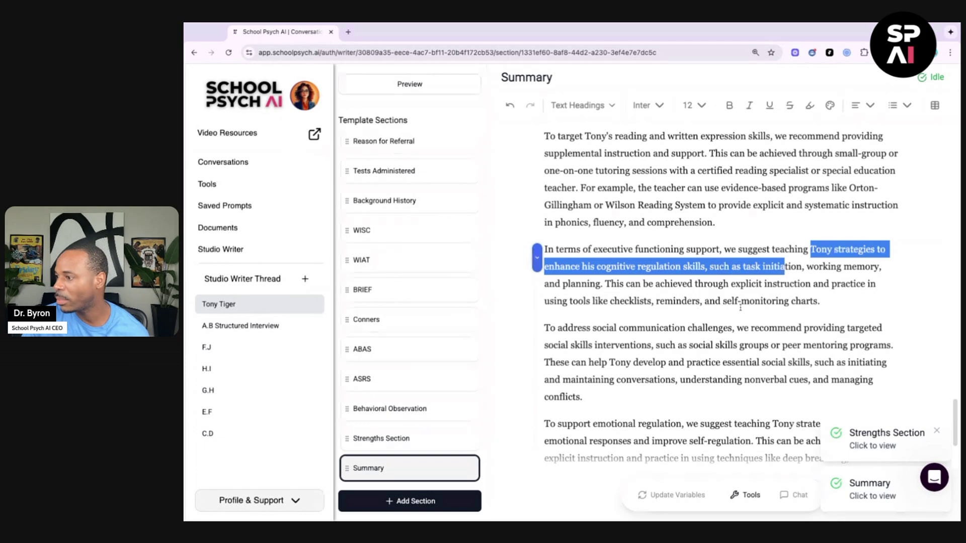
{"action": "scroll", "coordinate": [740, 307], "scroll_direction": "down", "scroll_amount": 3}
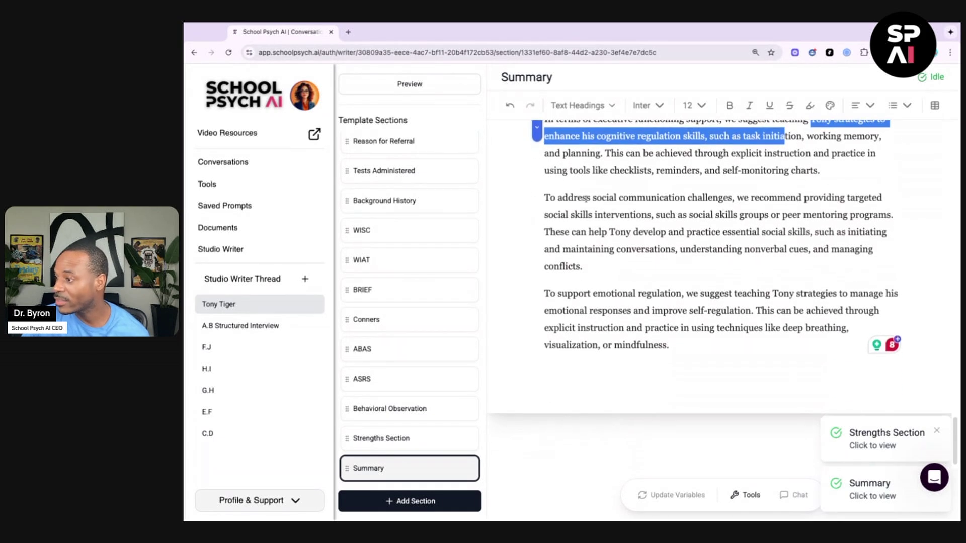
{"action": "left_click_drag", "start_coordinate": [586, 199], "coordinate": [734, 199]}
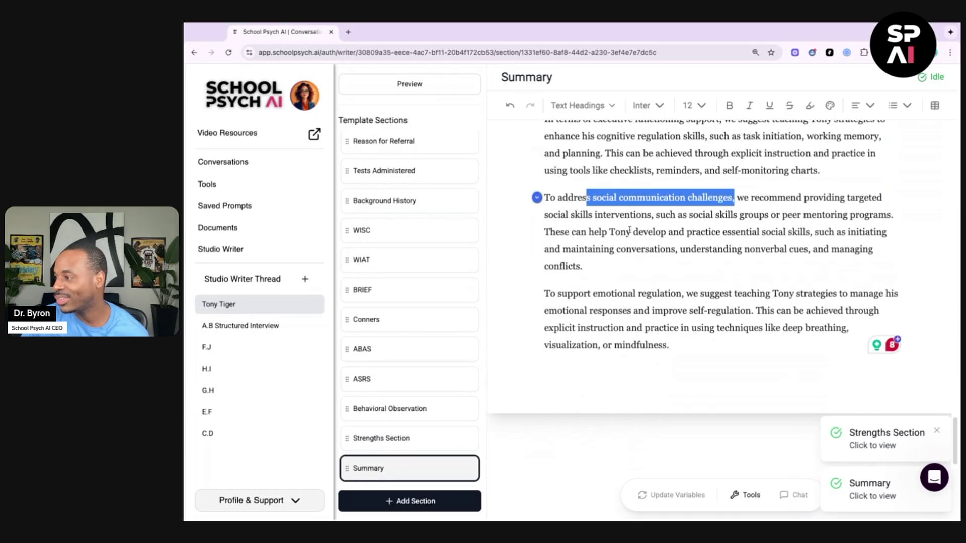
{"action": "scroll", "coordinate": [629, 230], "scroll_direction": "down", "scroll_amount": 1}
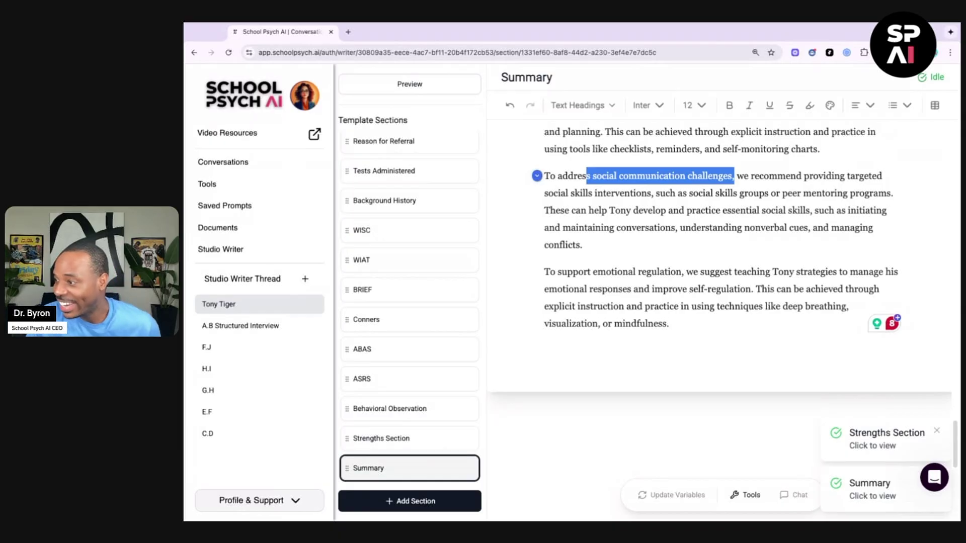
Step: Deselect the highlighted phrase, preview the full report, and export it to a Word document
{"action": "left_click", "coordinate": [615, 245]}
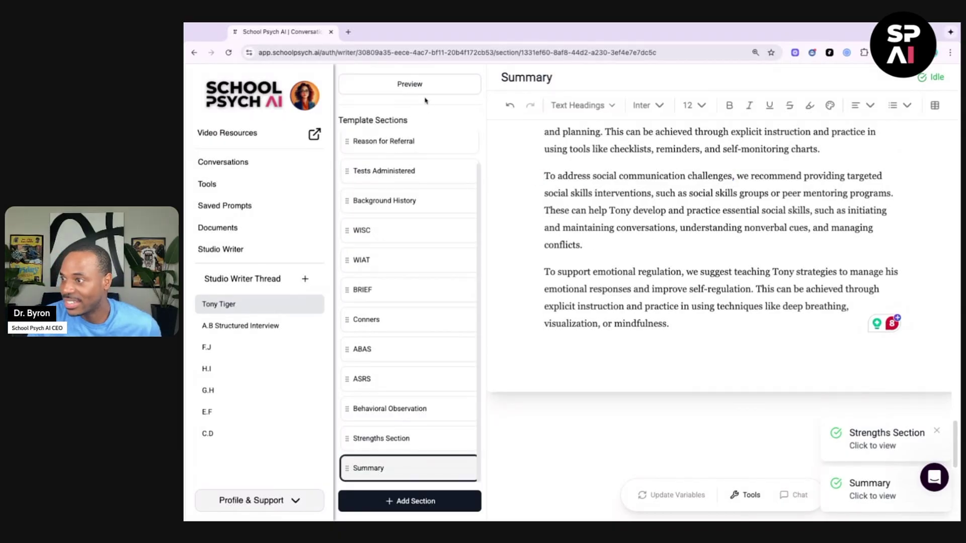
{"action": "left_click", "coordinate": [408, 85]}
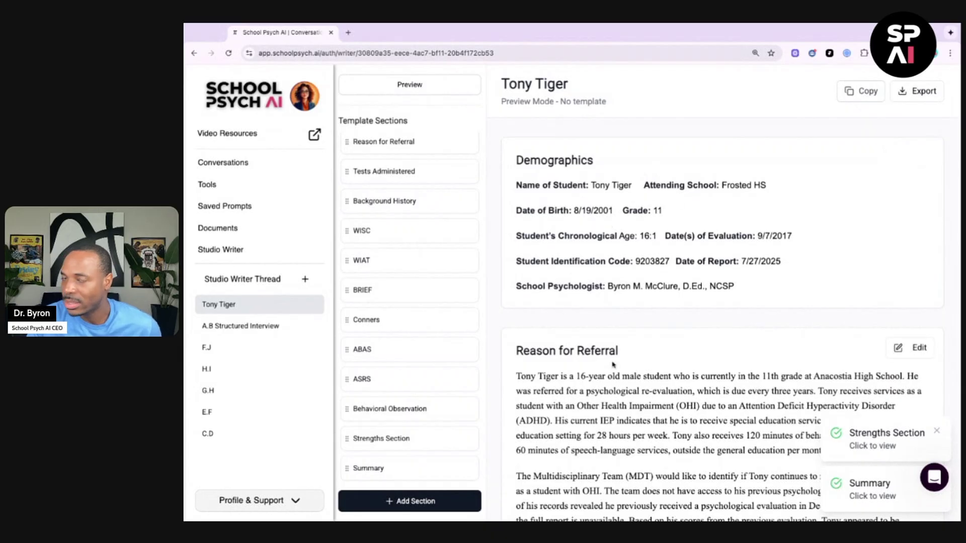
{"action": "left_click", "coordinate": [906, 93]}
{"action": "left_click", "coordinate": [887, 120]}
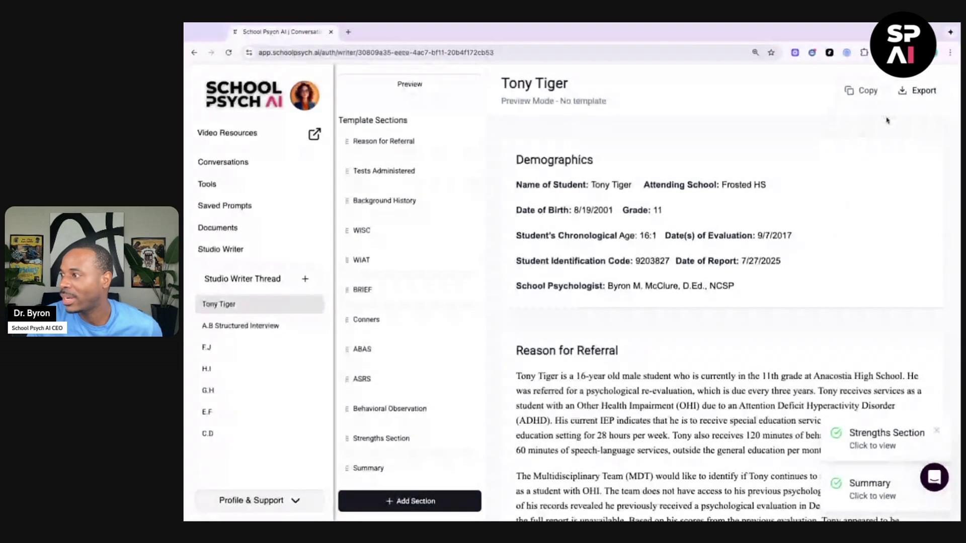